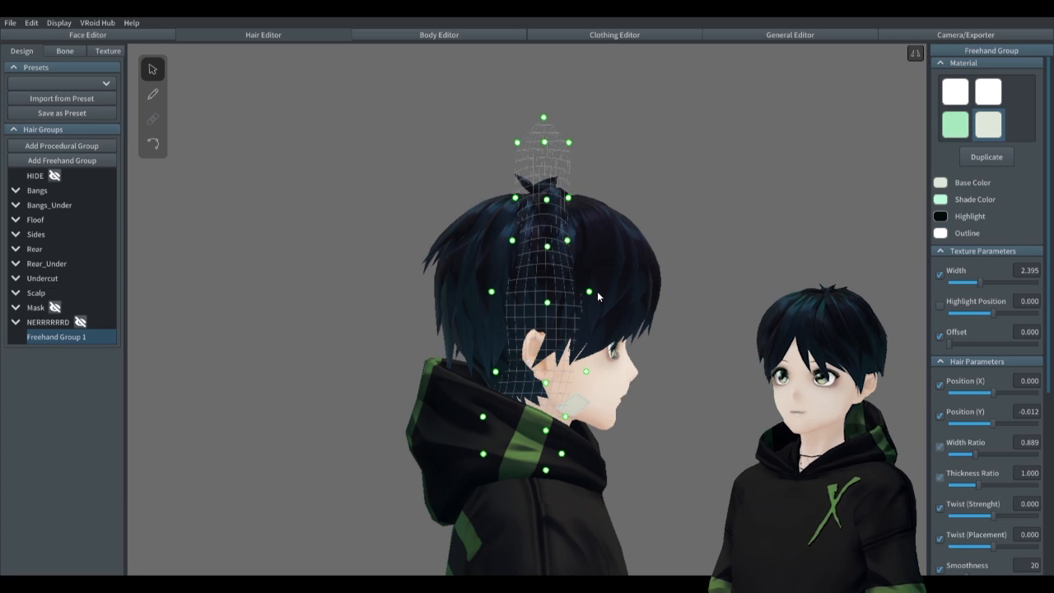
# Step: Narrow the hair guide mesh at mid-head height and assign a duplicate of the green material to the hair brush
pyautogui.moveTo(589, 292); pyautogui.dragTo(572, 288)
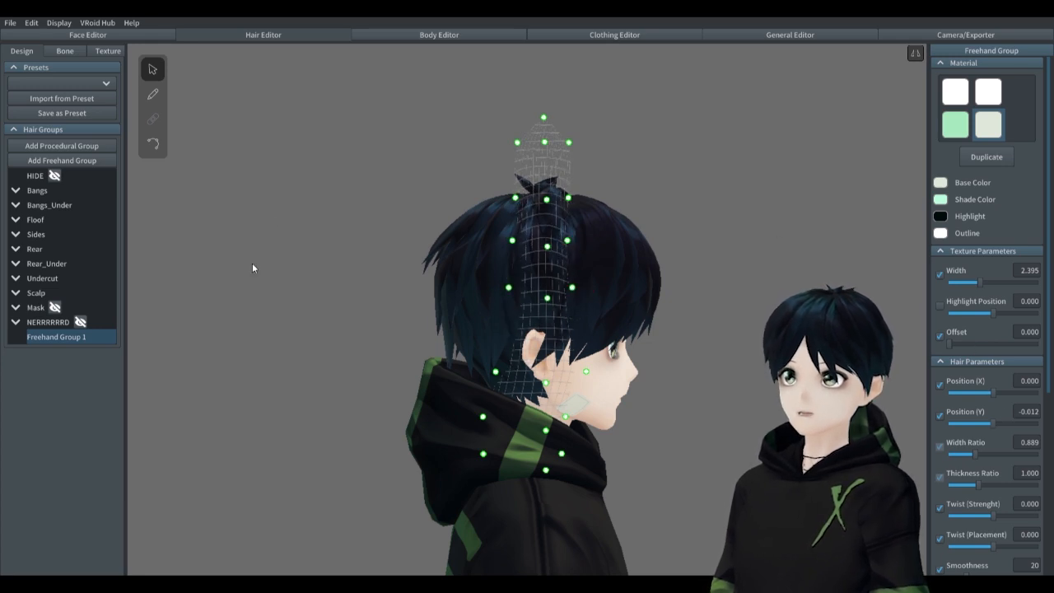
pyautogui.click(151, 94)
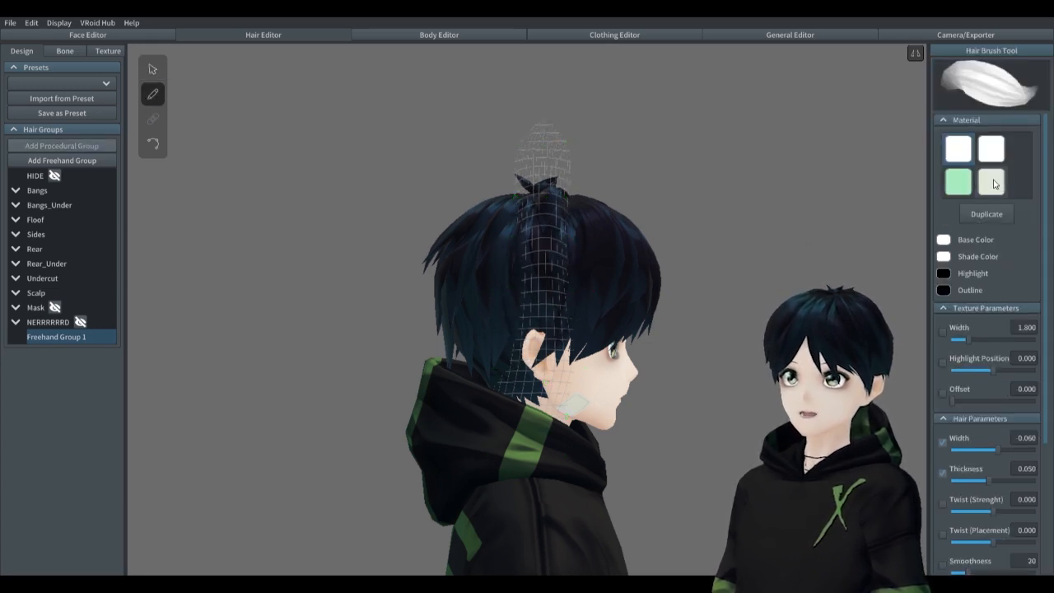
pyautogui.click(959, 182)
pyautogui.click(986, 214)
pyautogui.click(960, 216)
# Step: Set the brush width to 0.075 and thickness to 0.076, and draw mirrored rounded outer ears on top of the head from the front
pyautogui.press('1')
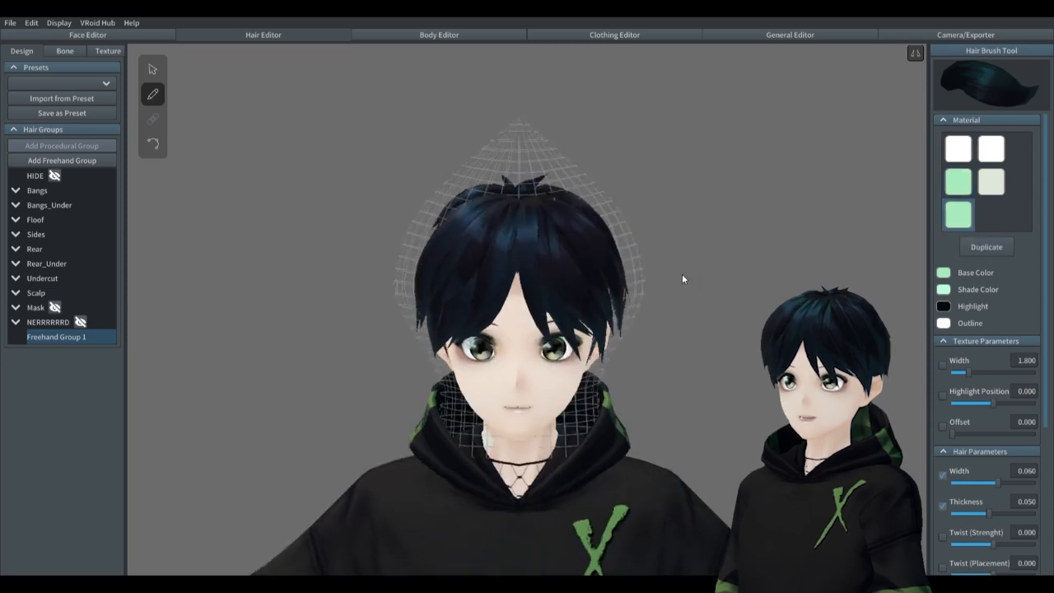
pyautogui.scroll(5, 693, 291)
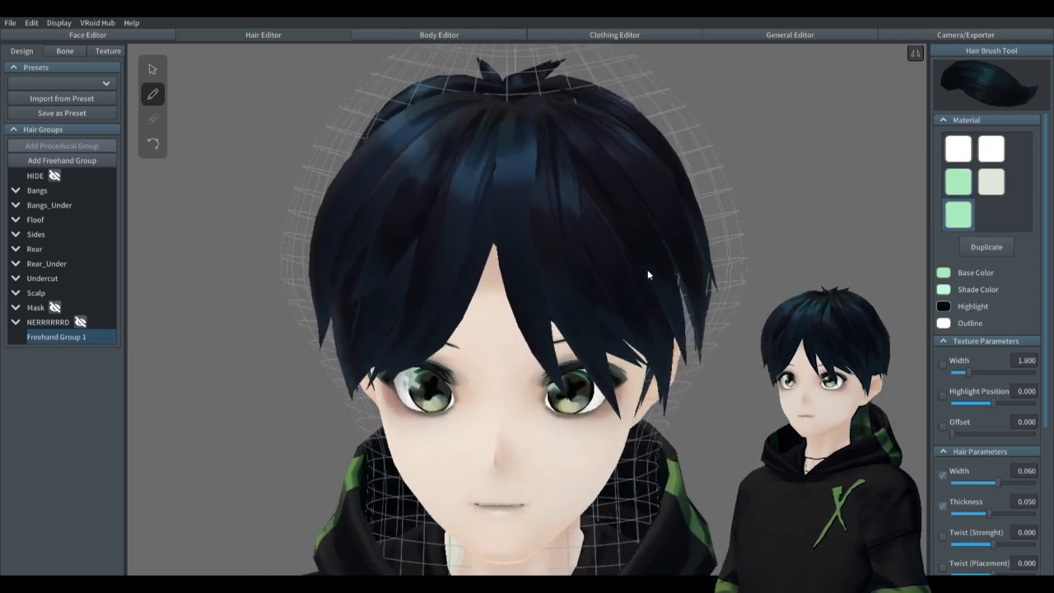
pyautogui.scroll(-3, 989, 427)
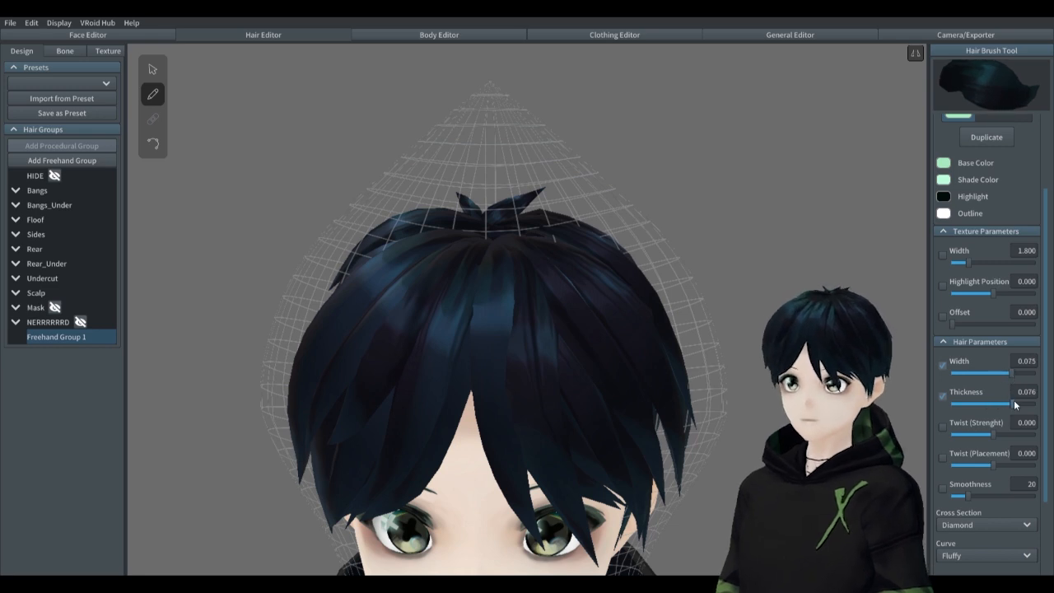
pyautogui.scroll(2, 632, 283)
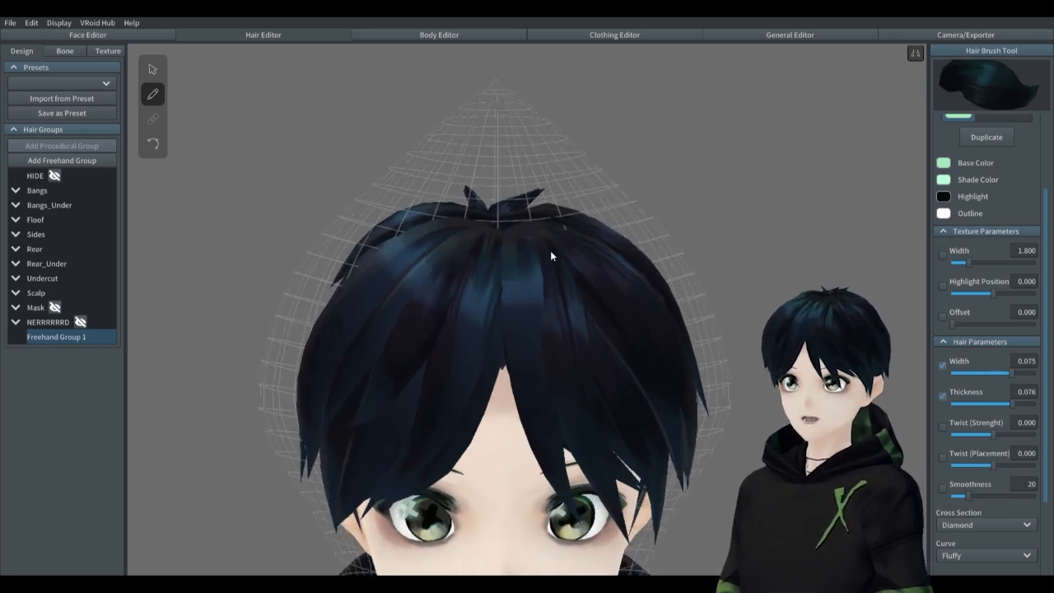
pyautogui.scroll(-3, 966, 444)
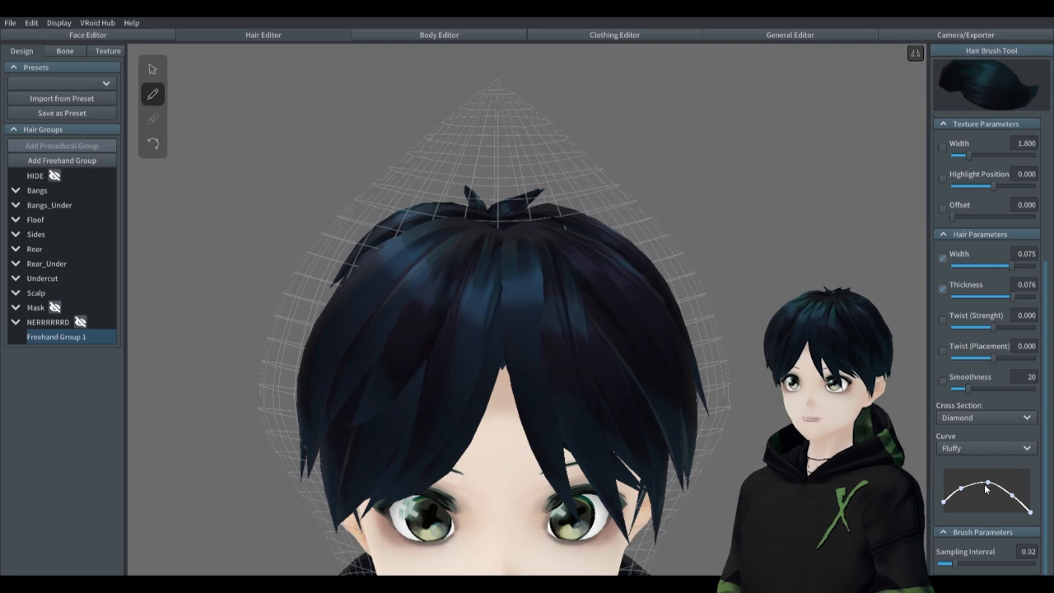
pyautogui.moveTo(570, 195)
pyautogui.mouseDown()
pyautogui.moveTo(592, 182)
pyautogui.moveTo(613, 197)
pyautogui.moveTo(633, 231)
pyautogui.moveTo(622, 270)
pyautogui.mouseUp()
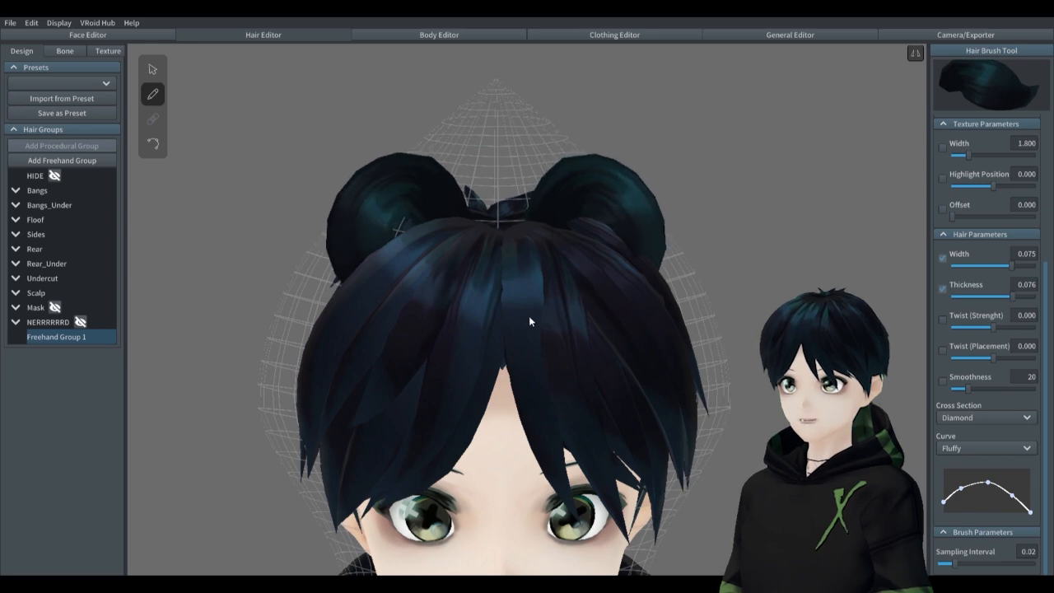
pyautogui.moveTo(564, 243)
pyautogui.mouseDown(button='right')
pyautogui.moveTo(606, 257)
pyautogui.moveTo(549, 258)
pyautogui.moveTo(621, 257)
pyautogui.moveTo(540, 262)
pyautogui.mouseUp(button='right')
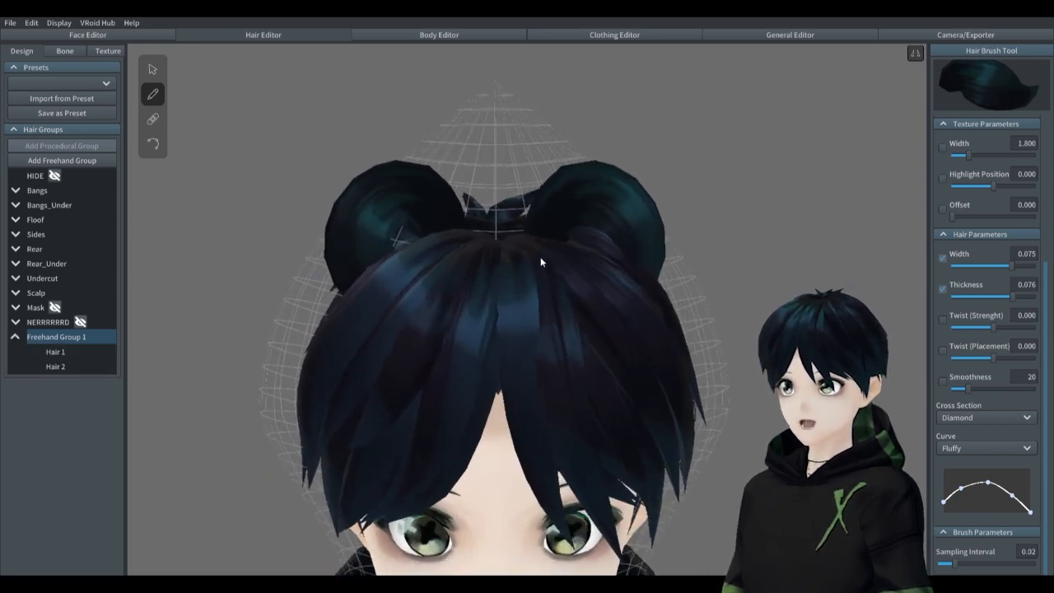
# Step: Choose the white material for the hair brush and set its width to 0.052 and thickness to 0.049
pyautogui.click(99, 332)
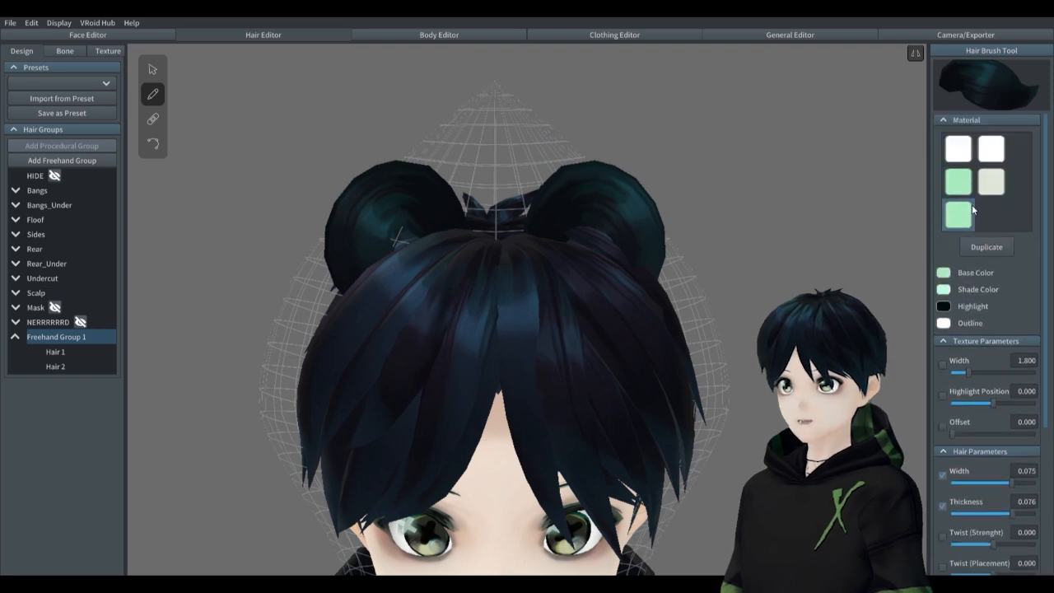
pyautogui.click(964, 148)
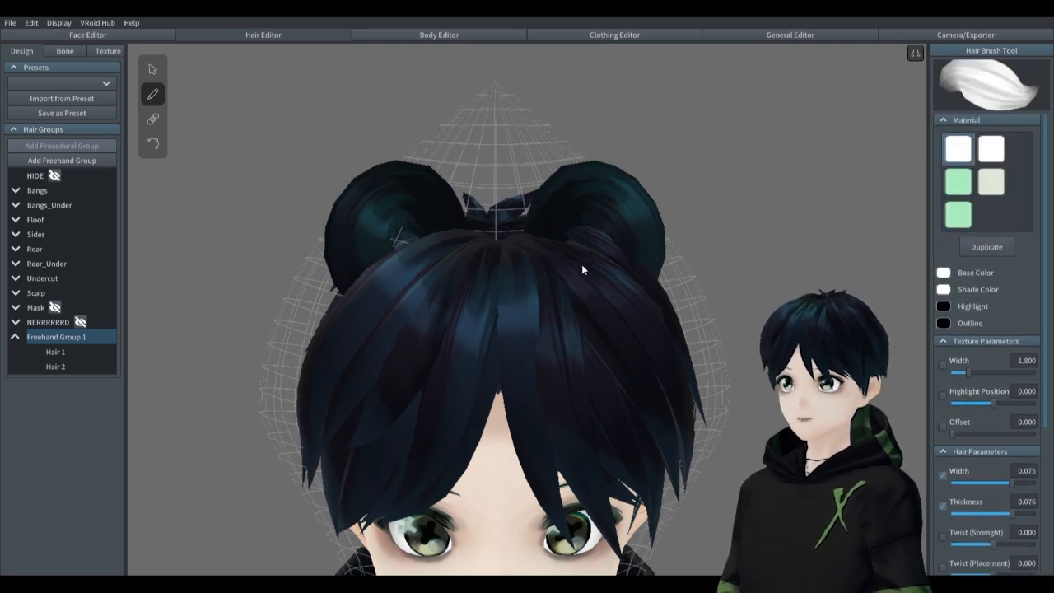
pyautogui.scroll(-3, 985, 459)
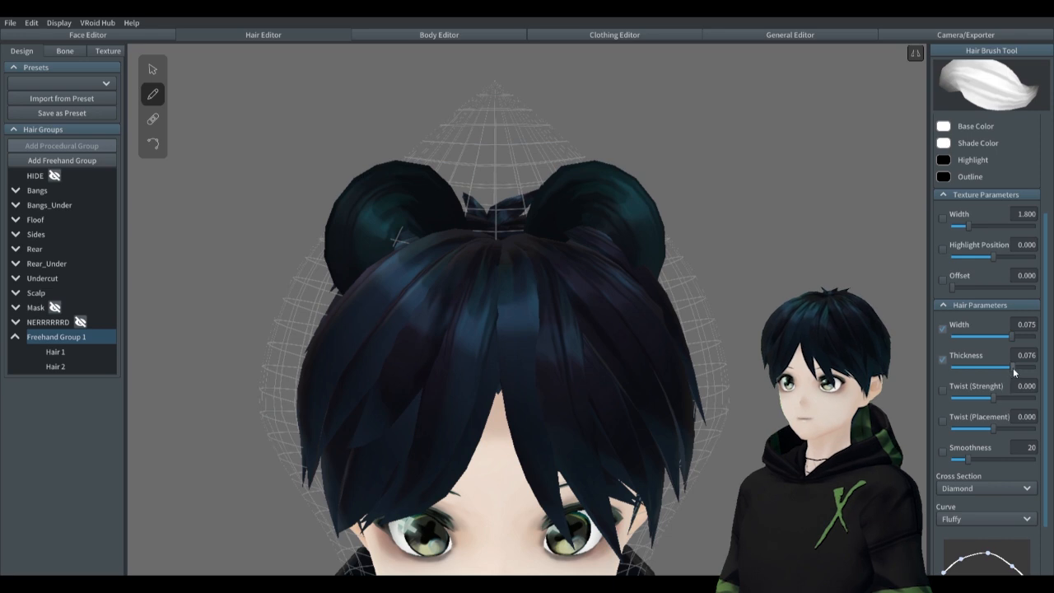
pyautogui.moveTo(998, 367); pyautogui.dragTo(991, 336)
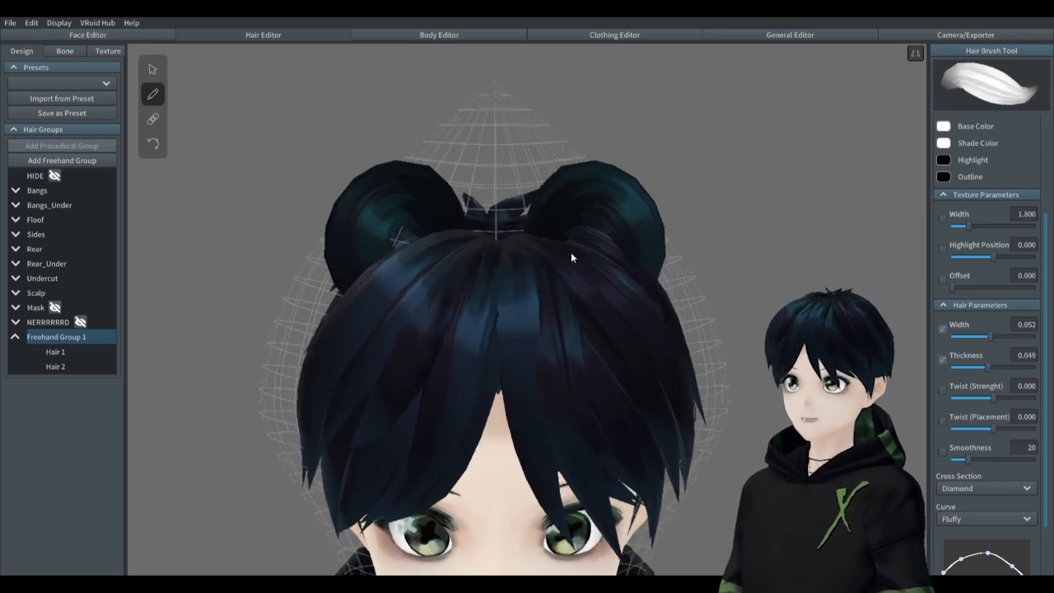
pyautogui.moveTo(590, 212)
pyautogui.mouseDown()
pyautogui.moveTo(621, 219)
pyautogui.moveTo(633, 257)
pyautogui.moveTo(623, 303)
pyautogui.mouseUp()
pyautogui.moveTo(644, 303); pyautogui.dragTo(624, 317, button='right')
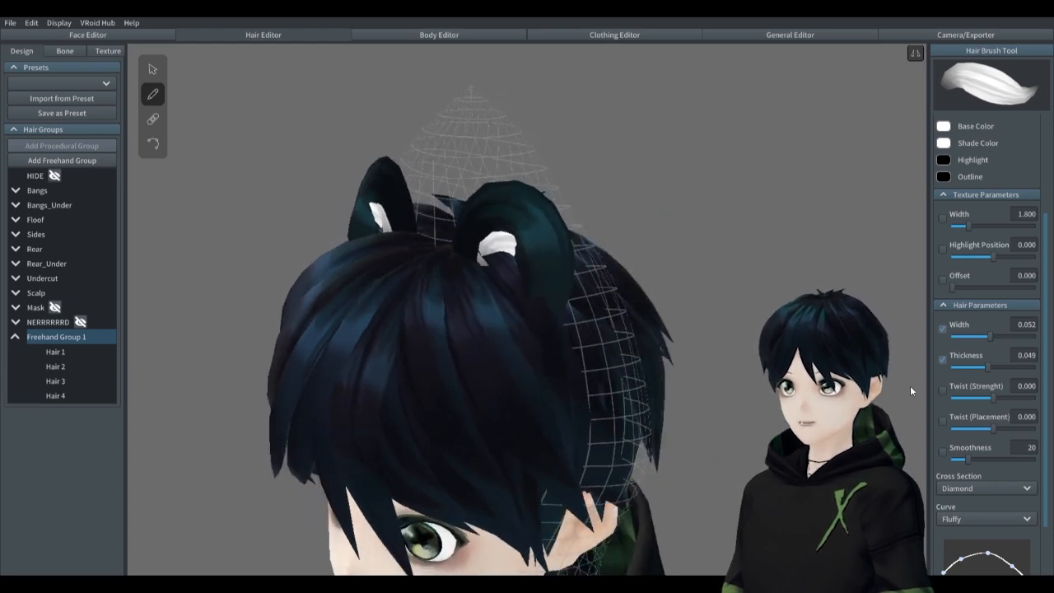
pyautogui.moveTo(911, 385); pyautogui.dragTo(873, 371, button='right')
pyautogui.hotkey('ctrl', 'z')
pyautogui.hotkey('ctrl', 'z')
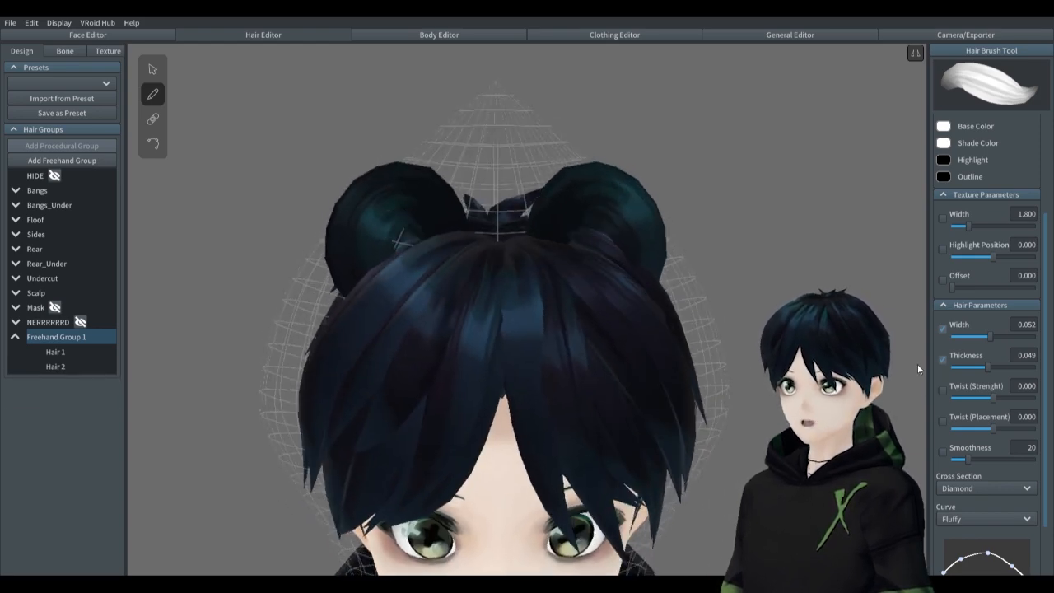
# Step: Set the brush thickness to 0.085 and draw mirrored white inner ears inside the dark outer ears
pyautogui.moveTo(989, 366); pyautogui.dragTo(1022, 367)
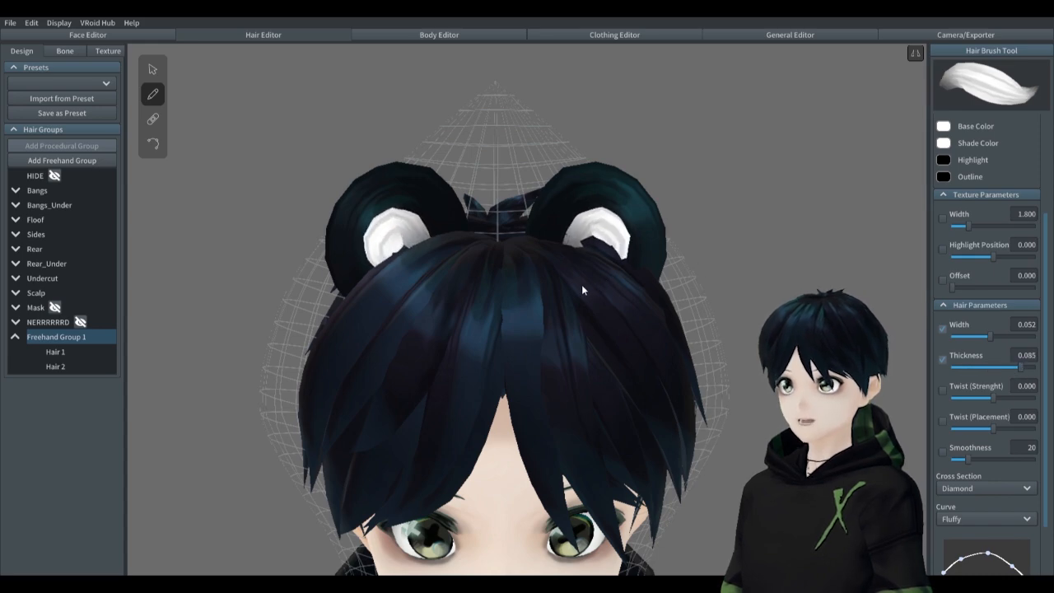
pyautogui.moveTo(582, 285); pyautogui.dragTo(574, 287)
pyautogui.moveTo(696, 315)
pyautogui.mouseDown(button='right')
pyautogui.moveTo(661, 317)
pyautogui.moveTo(694, 313)
pyautogui.moveTo(682, 329)
pyautogui.moveTo(695, 334)
pyautogui.moveTo(604, 335)
pyautogui.moveTo(644, 331)
pyautogui.mouseUp(button='right')
pyautogui.scroll(-8, 695, 314)
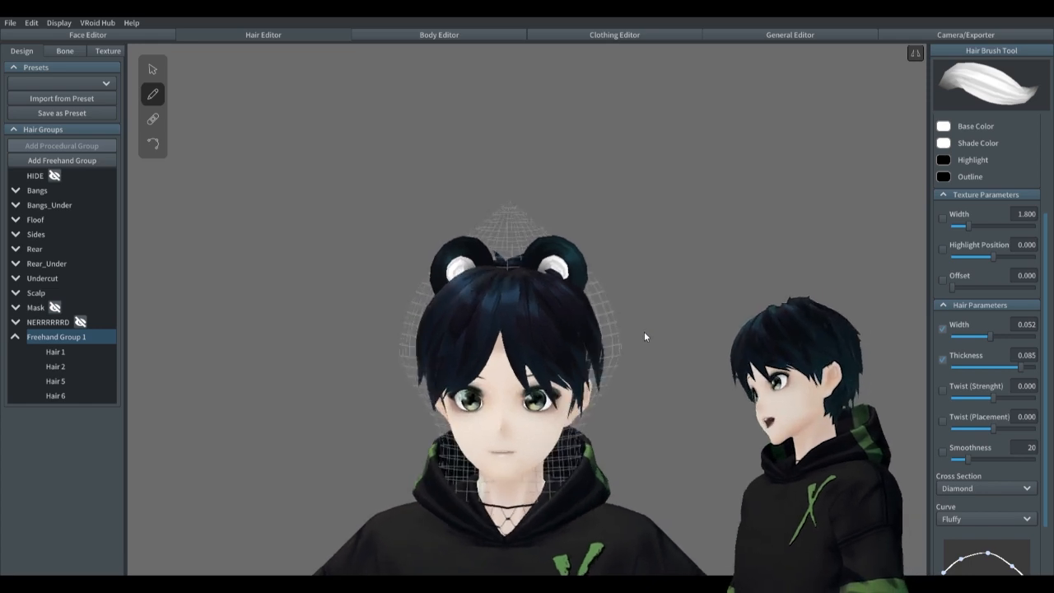
# Step: Set the hair brush's smoothness to 100 and raise the smoothness of the inner and outer ear strands
pyautogui.scroll(8, 514, 312)
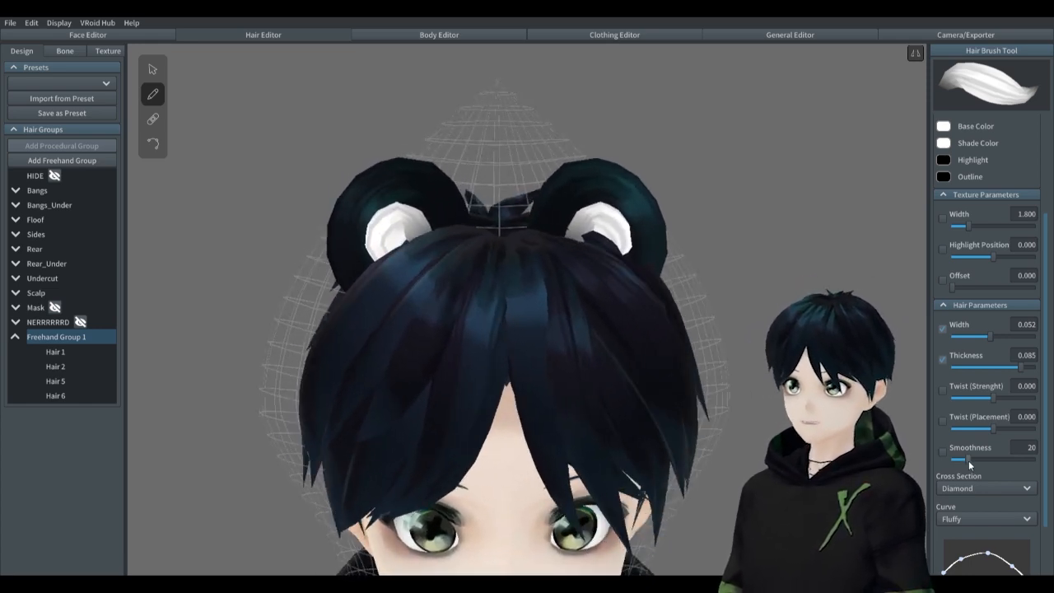
pyautogui.moveTo(969, 460); pyautogui.dragTo(1035, 459)
pyautogui.moveTo(59, 352)
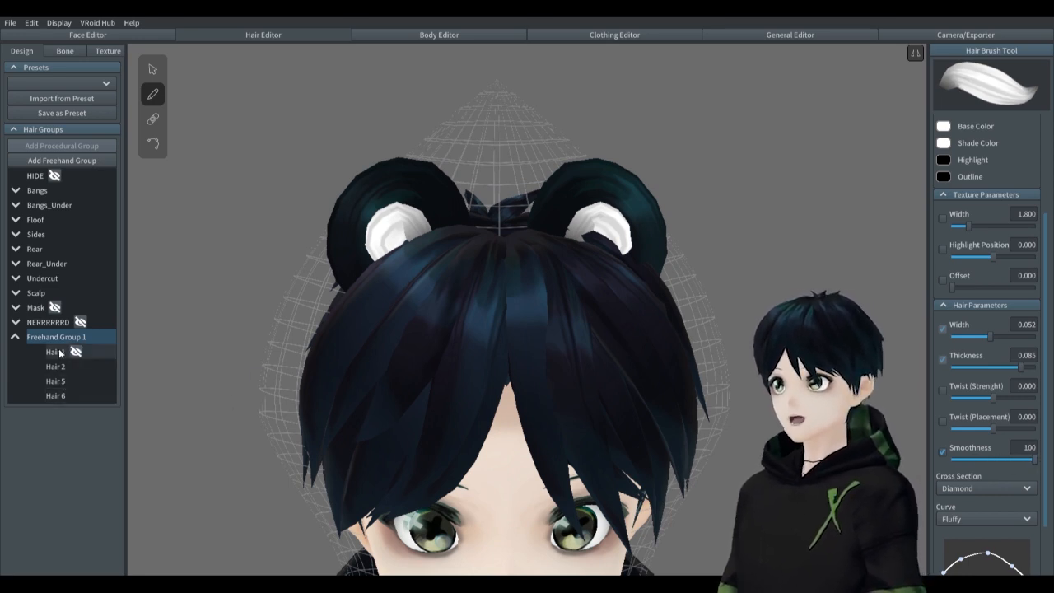
pyautogui.click(152, 69)
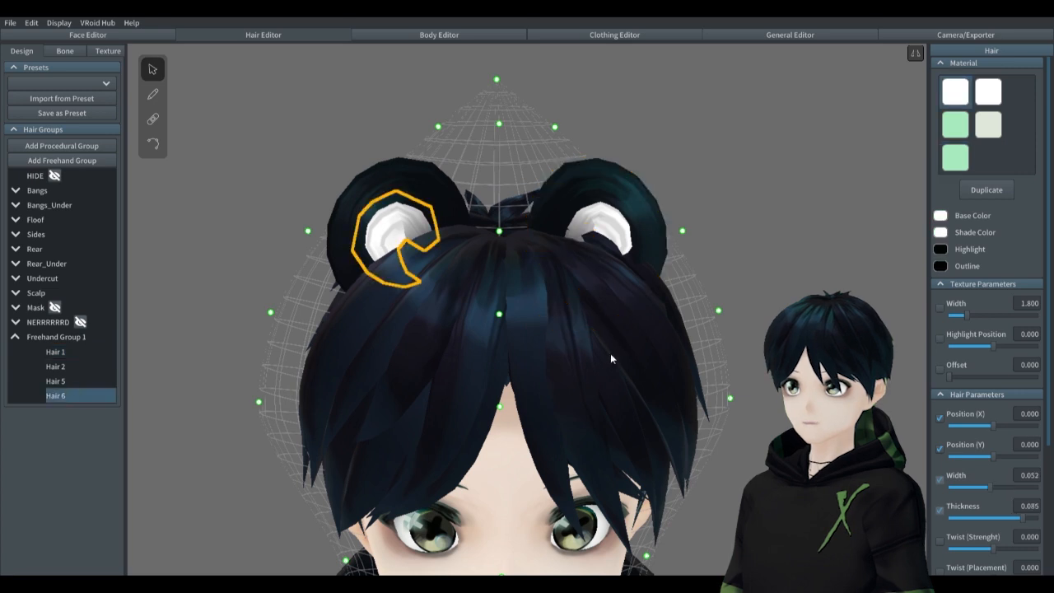
pyautogui.scroll(-3, 991, 527)
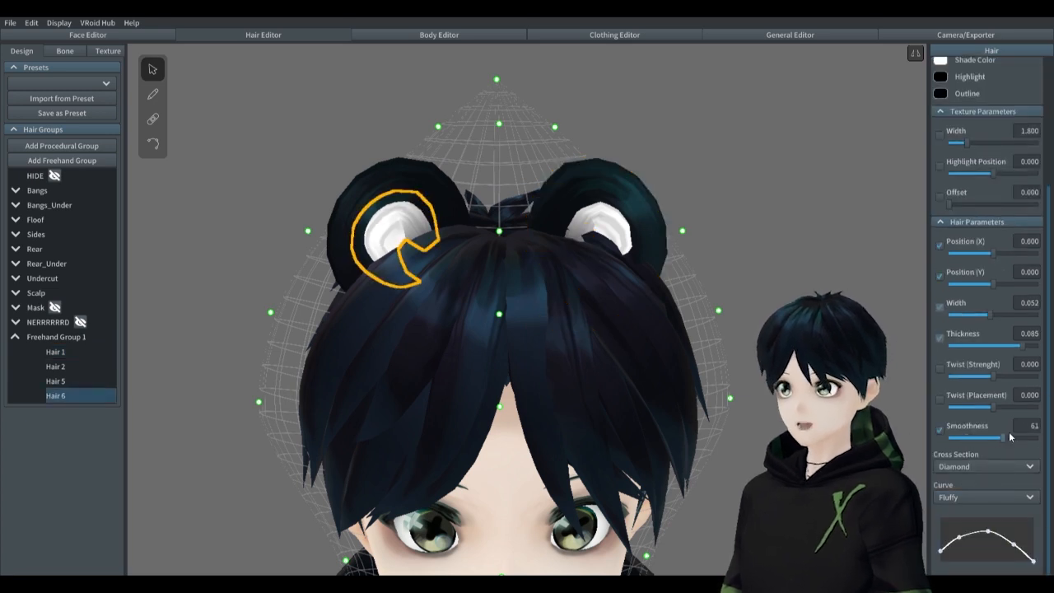
pyautogui.click(56, 384)
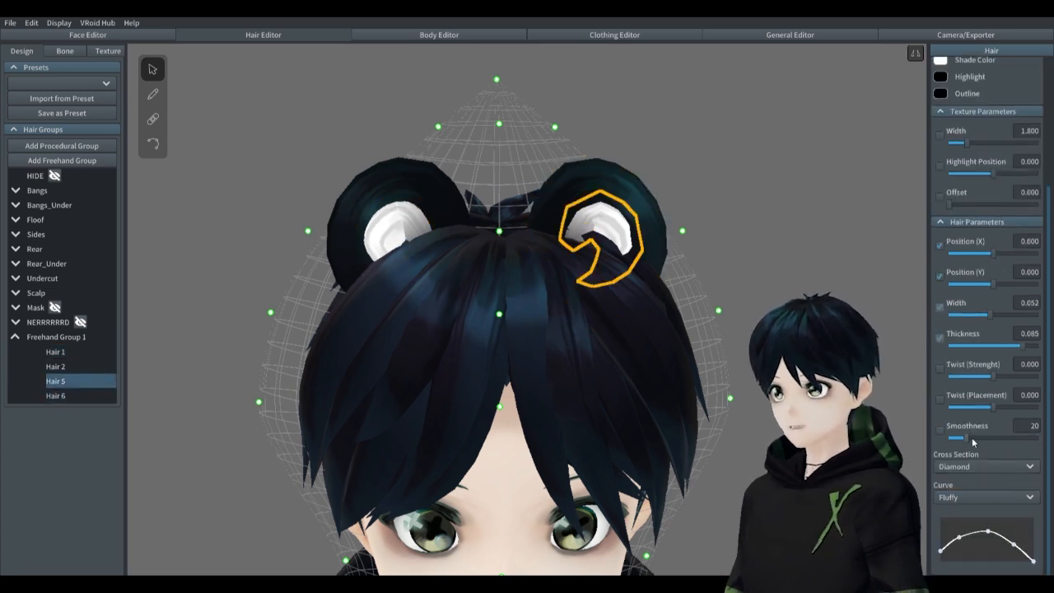
pyautogui.moveTo(973, 438); pyautogui.dragTo(1039, 435)
pyautogui.click(55, 366)
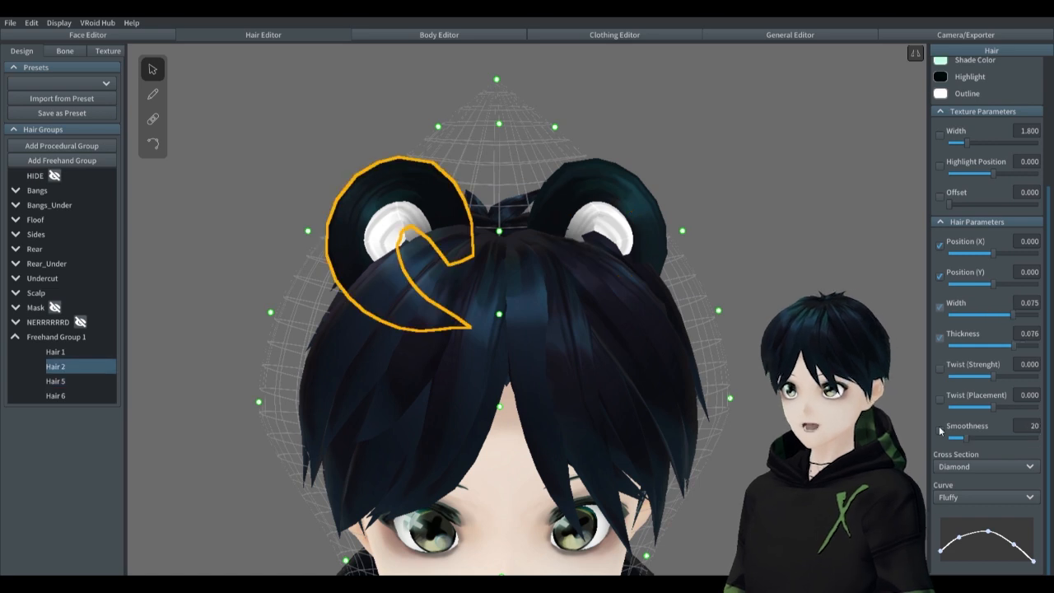
pyautogui.click(56, 352)
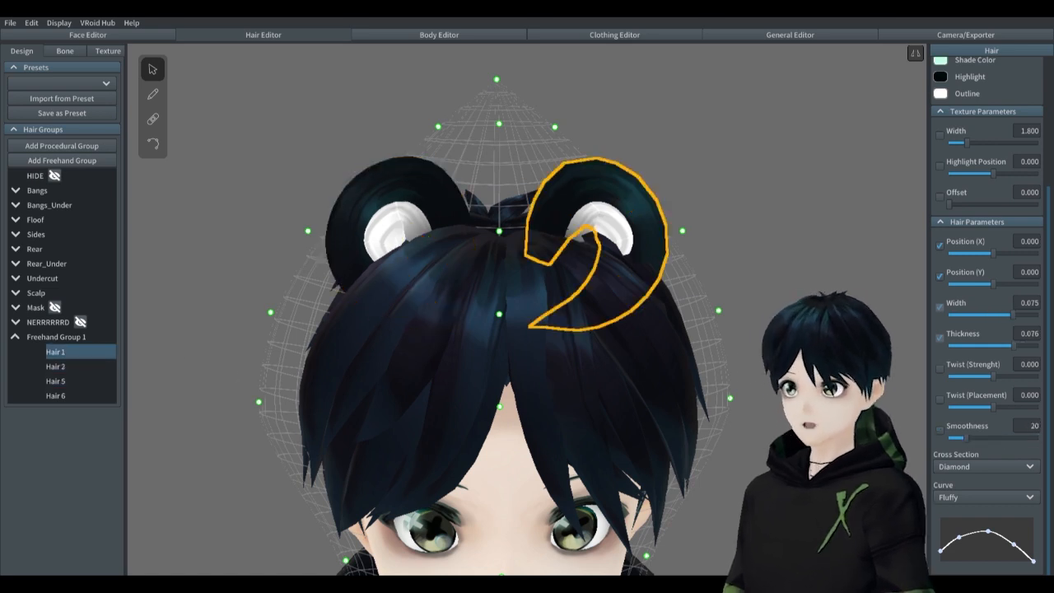
pyautogui.click(715, 143)
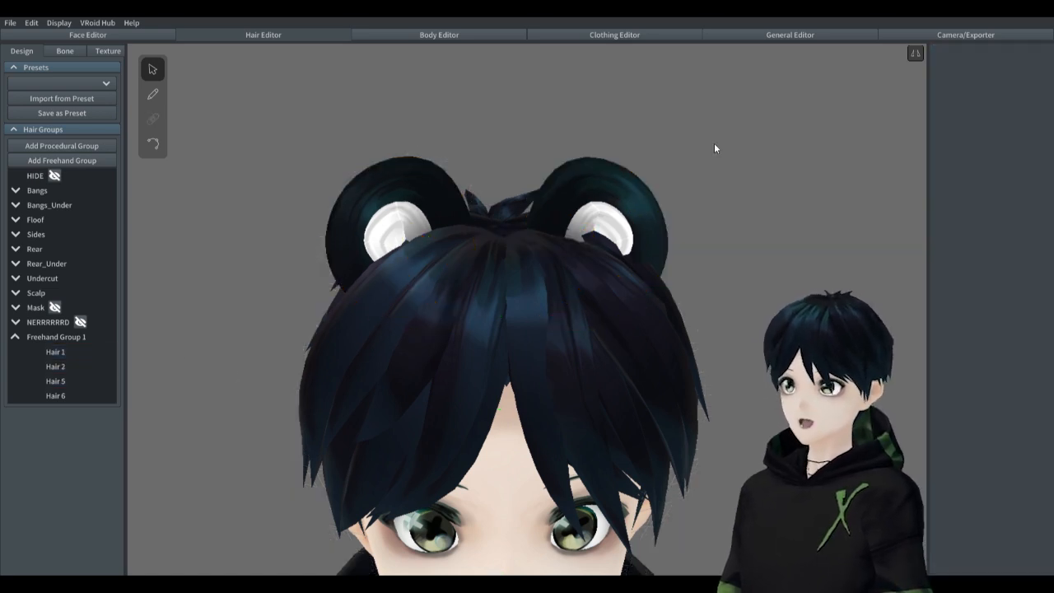
# Step: Try a width ratio of 1.667 on the freehand group that holds the ears
pyautogui.moveTo(714, 143); pyautogui.dragTo(582, 263, button='right')
pyautogui.scroll(-6, 582, 263)
pyautogui.moveTo(573, 360); pyautogui.dragTo(572, 282, button='middle')
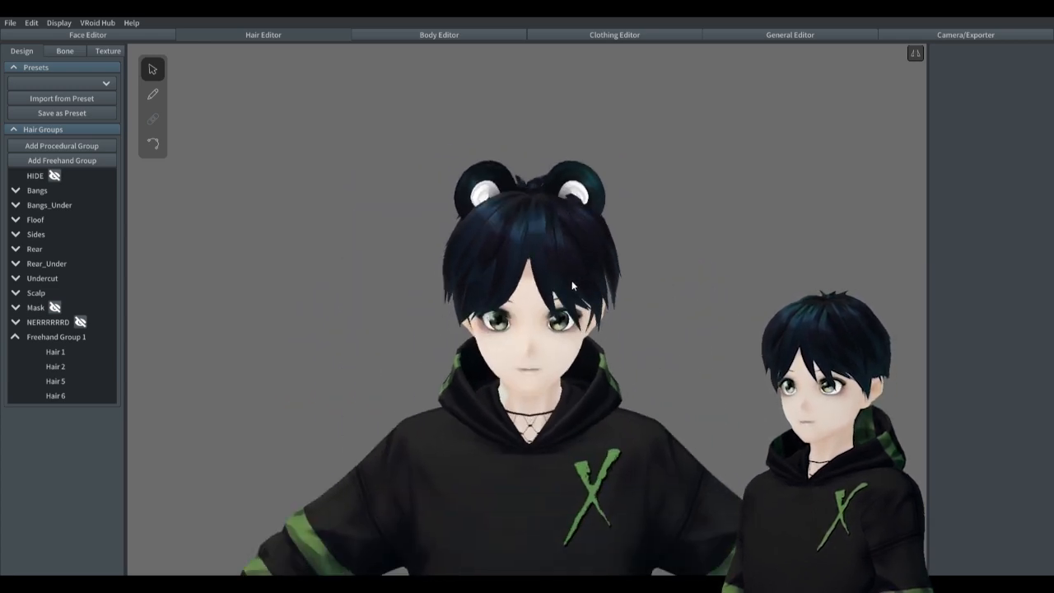
pyautogui.moveTo(571, 282)
pyautogui.mouseDown(button='right')
pyautogui.moveTo(604, 275)
pyautogui.moveTo(575, 277)
pyautogui.mouseUp(button='right')
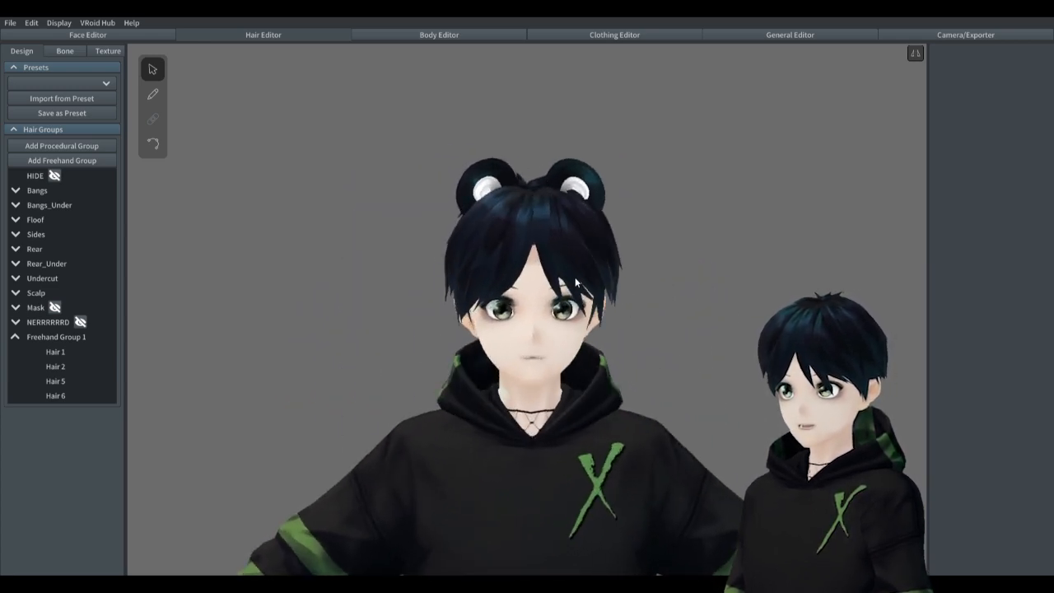
pyautogui.click(56, 337)
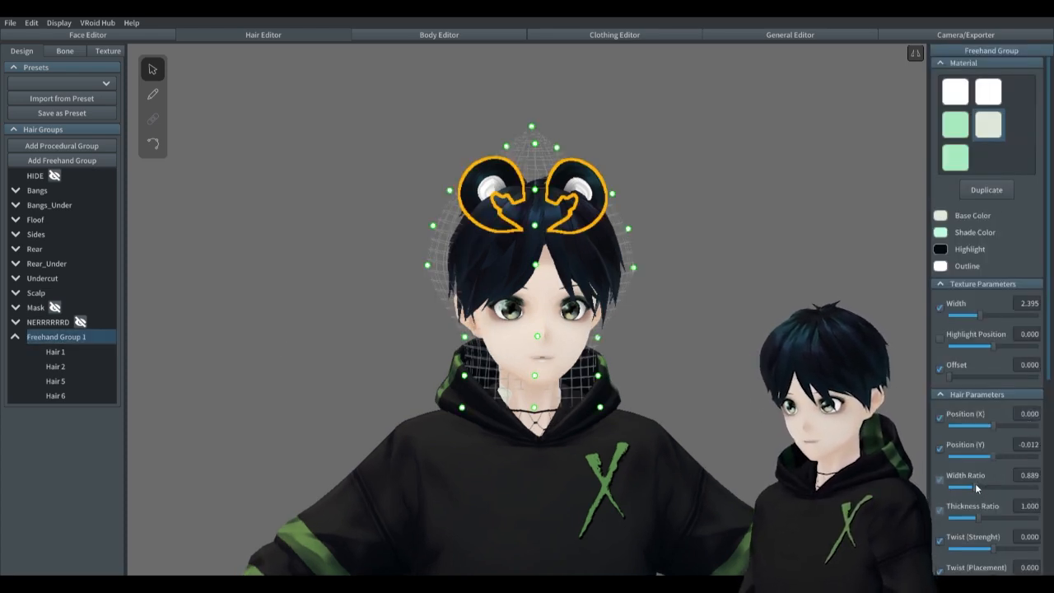
pyautogui.moveTo(975, 486); pyautogui.dragTo(998, 481)
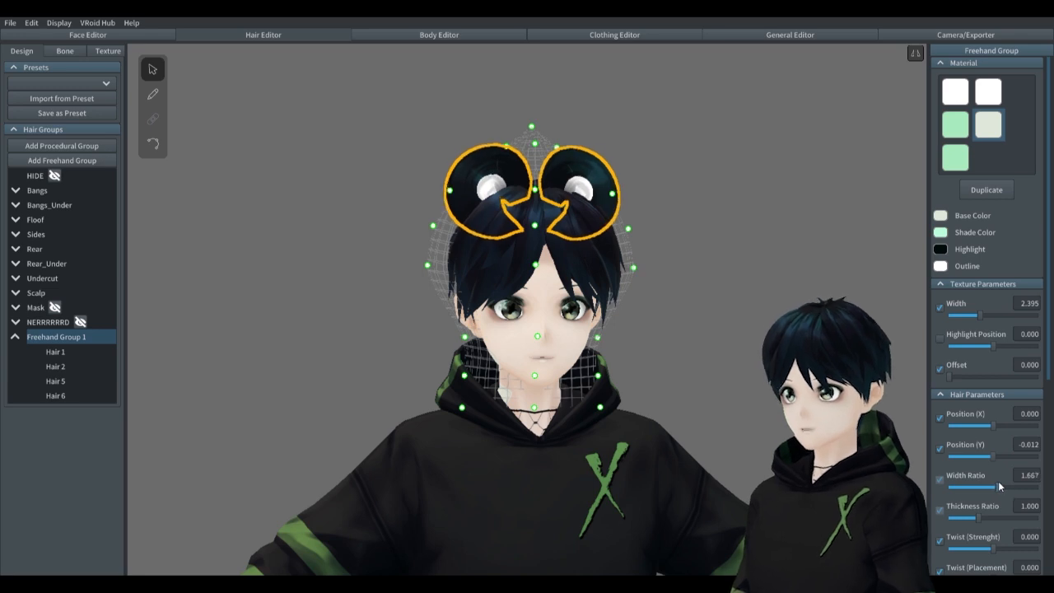
pyautogui.click(746, 345)
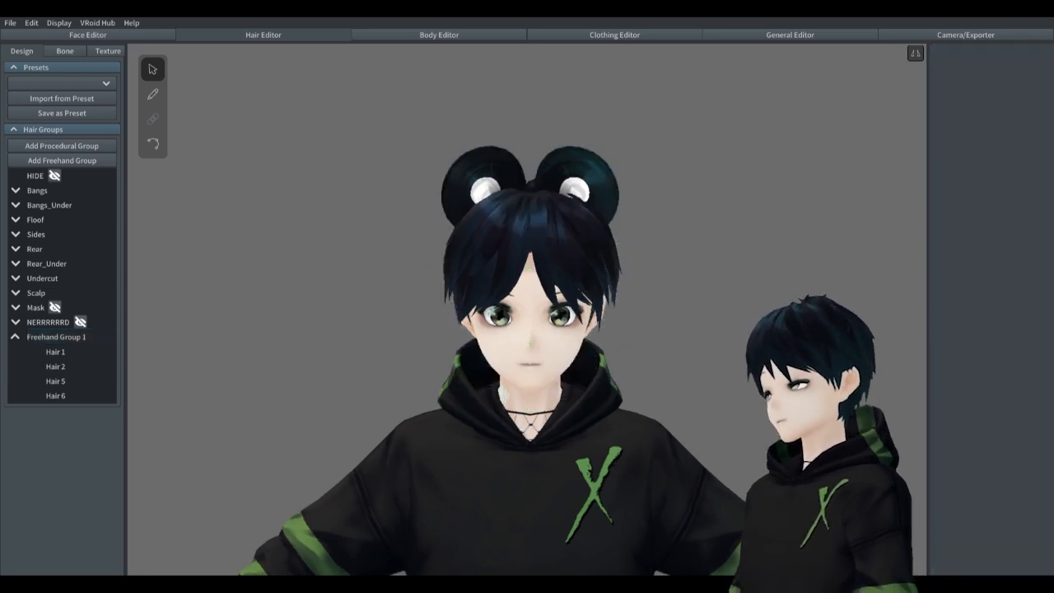
# Step: Preview the model with the ears in the Walking animation
pyautogui.click(966, 35)
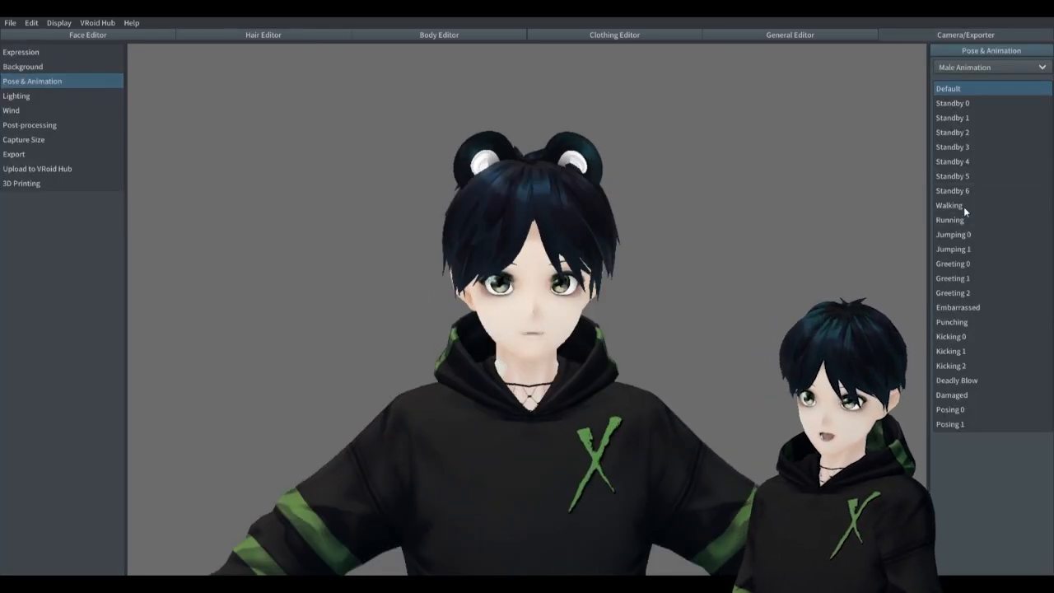
pyautogui.click(964, 207)
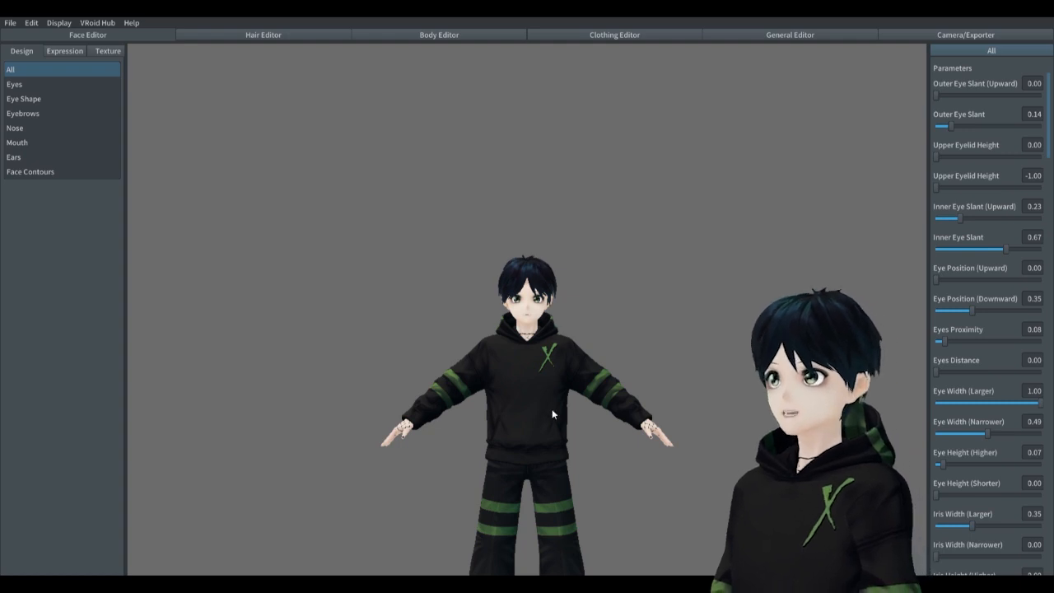
# Step: Add a new freehand hair group to the character's hair
pyautogui.moveTo(552, 410); pyautogui.dragTo(534, 315, button='middle')
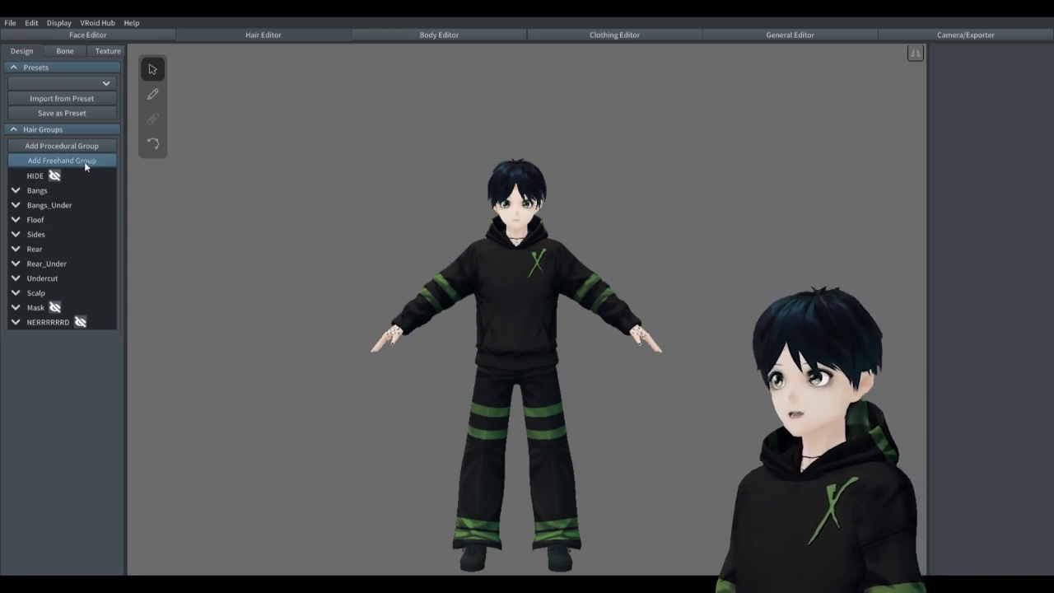
pyautogui.click(85, 164)
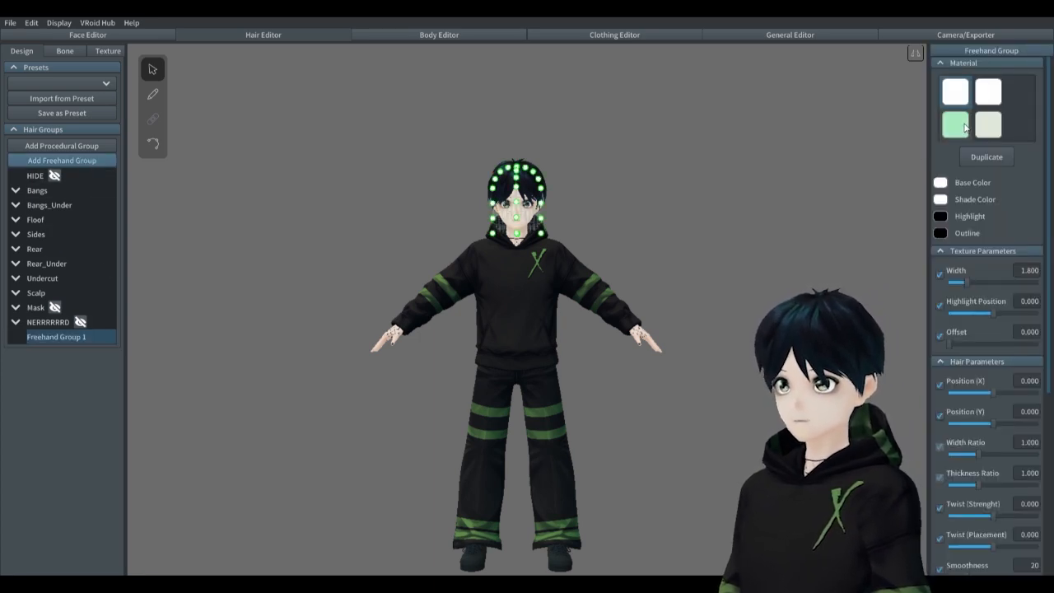
pyautogui.click(989, 97)
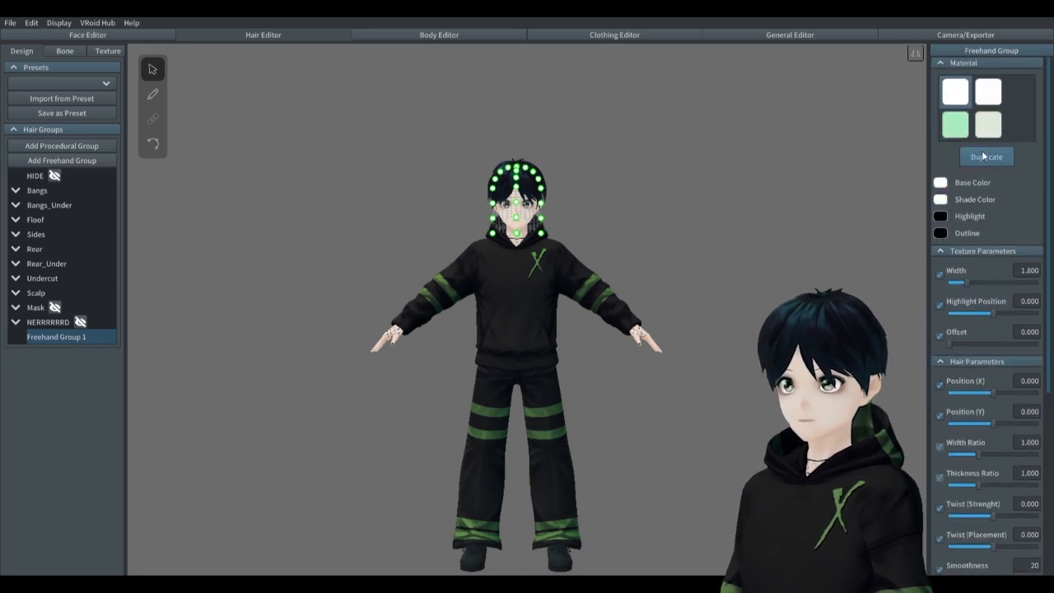
# Step: Duplicate the light green hair material for the hair brush and set the copy's base color to a very dark green
pyautogui.click(152, 94)
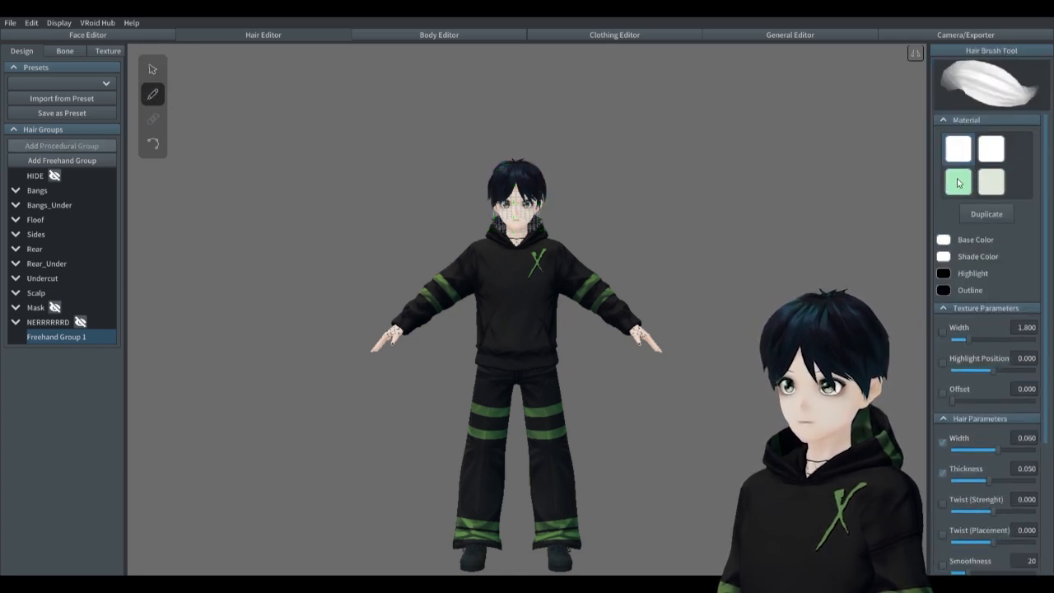
pyautogui.click(958, 183)
pyautogui.click(987, 215)
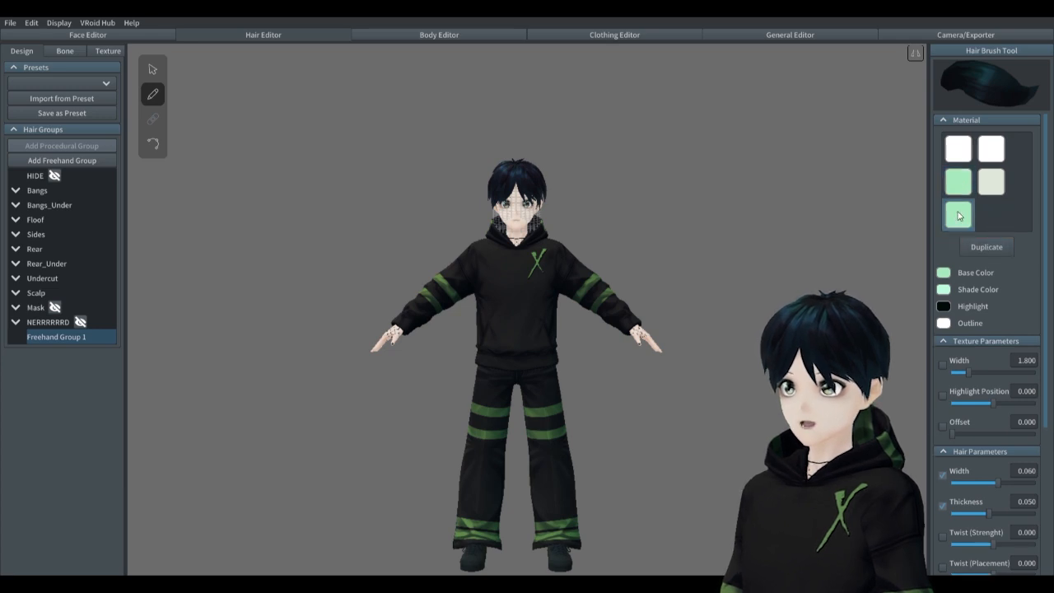
pyautogui.click(902, 339)
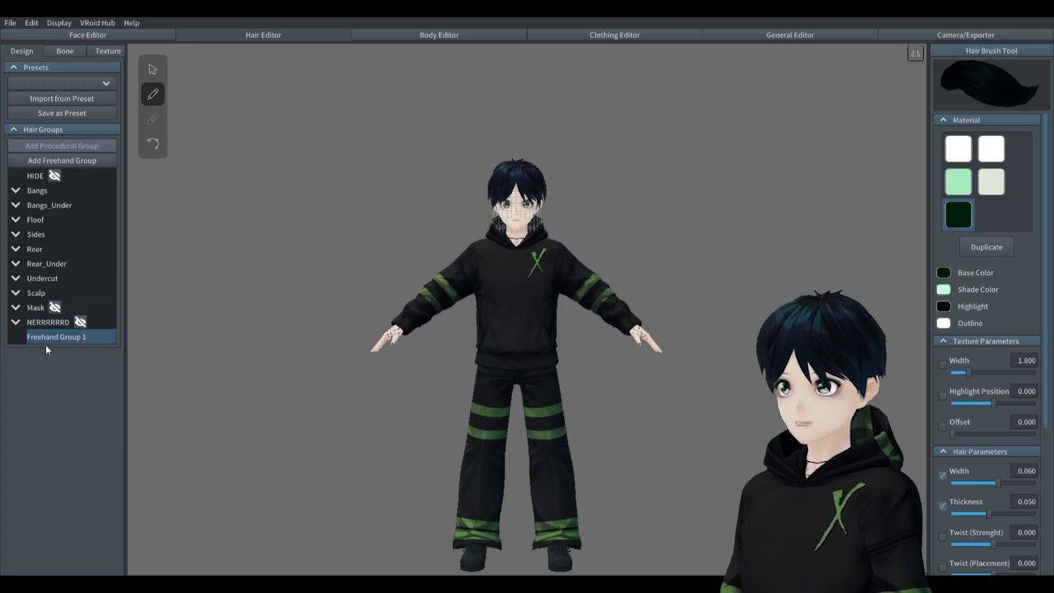
# Step: Pull the freehand group's guide mesh up and outward above the head into a wide, mirrored teardrop shape as seen from the front
pyautogui.click(156, 76)
pyautogui.scroll(4, 592, 236)
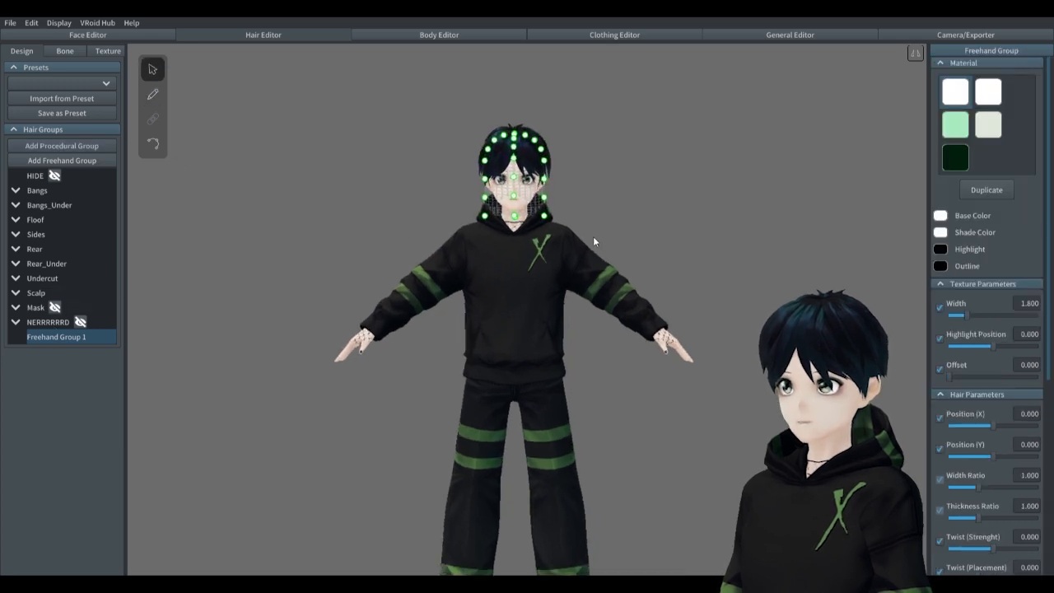
pyautogui.scroll(5, 593, 239)
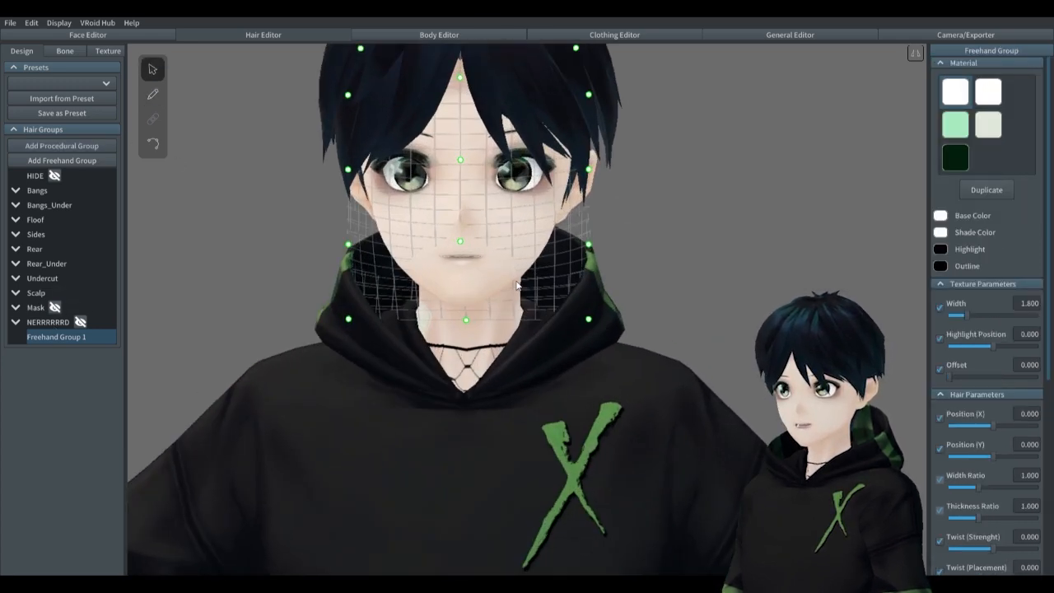
pyautogui.scroll(-6, 522, 285)
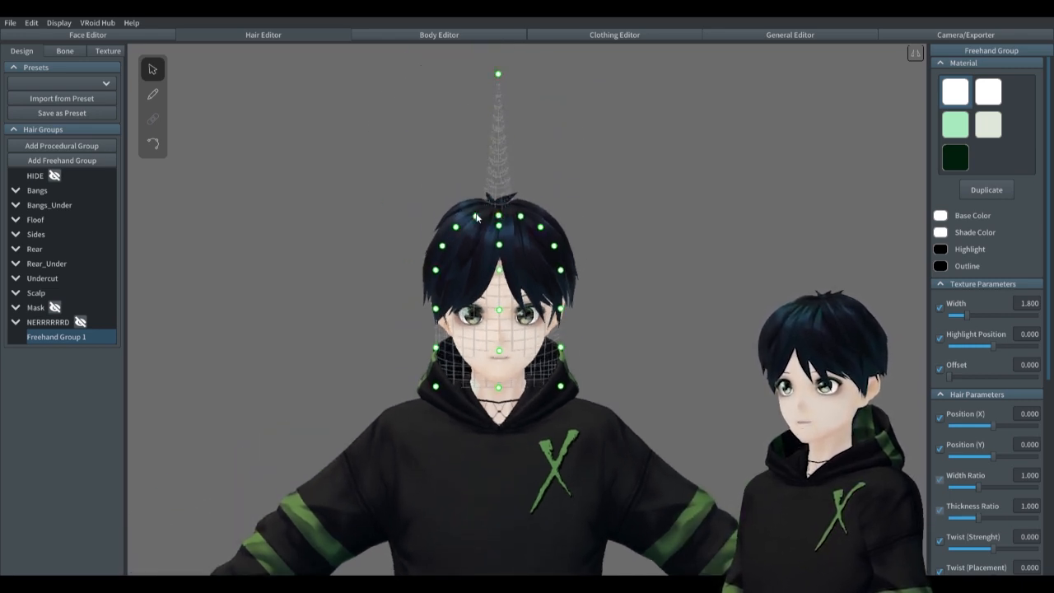
pyautogui.moveTo(476, 216); pyautogui.dragTo(455, 104)
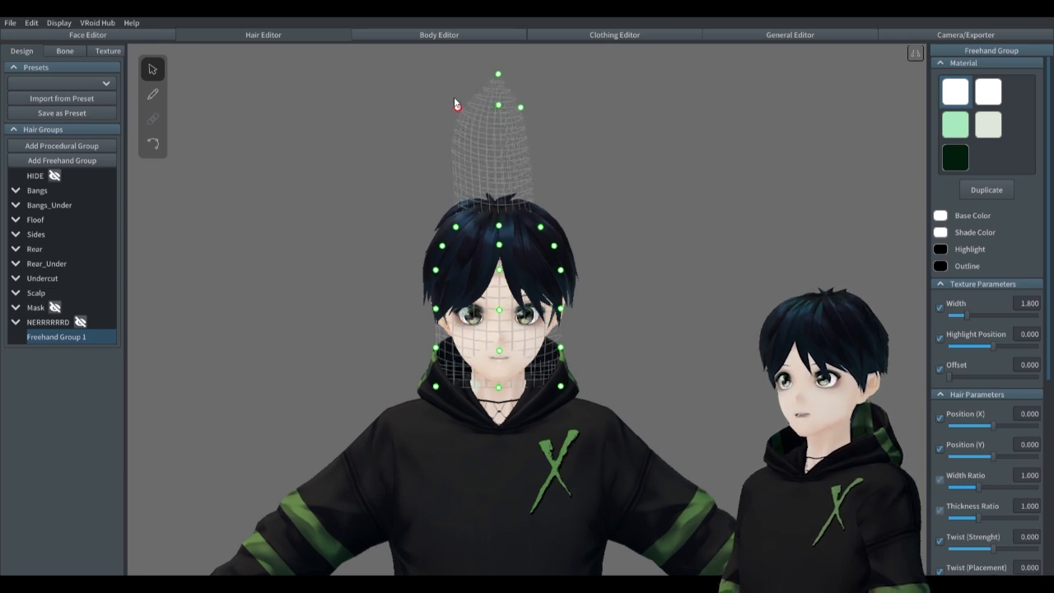
pyautogui.hotkey('ctrl', 'z')
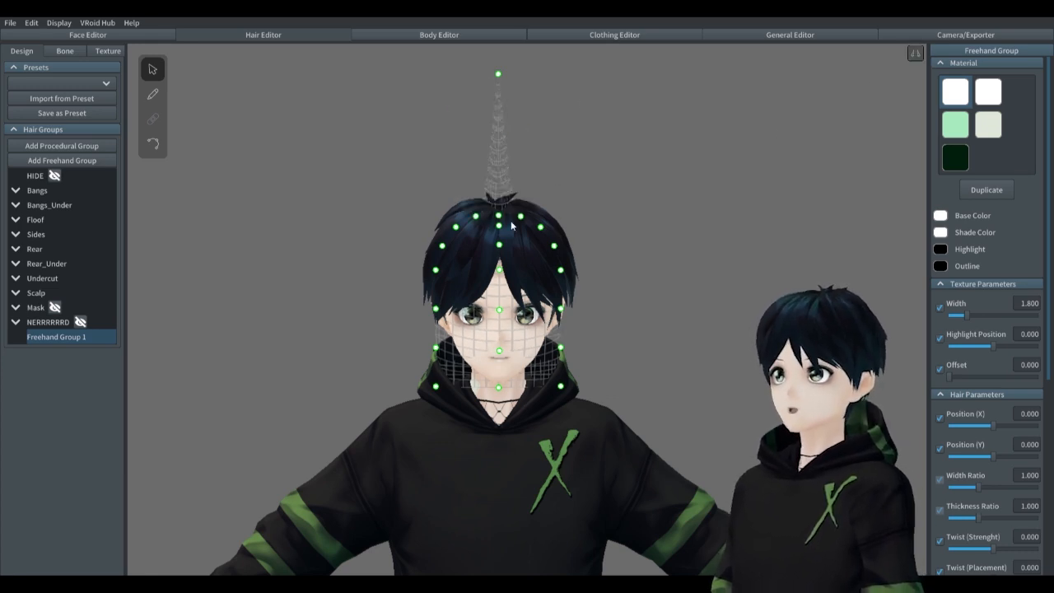
pyautogui.moveTo(476, 217); pyautogui.dragTo(456, 110)
pyautogui.moveTo(456, 229); pyautogui.dragTo(411, 155)
pyautogui.moveTo(441, 249); pyautogui.dragTo(393, 210)
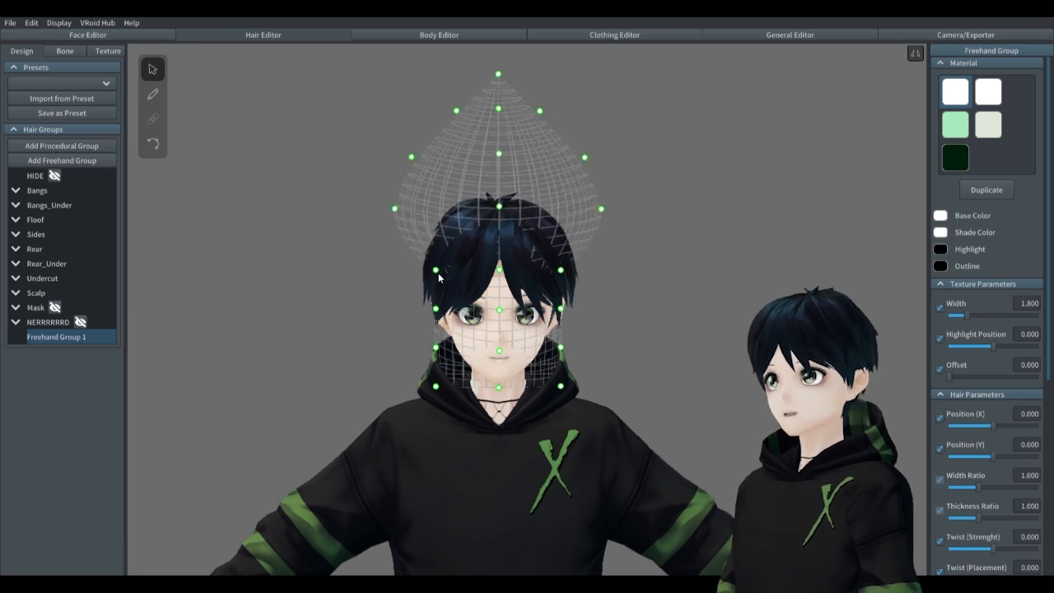
# Step: In side view, pull the guide mesh's lower back and front points in toward the character's ear
pyautogui.moveTo(441, 277); pyautogui.dragTo(557, 246, button='right')
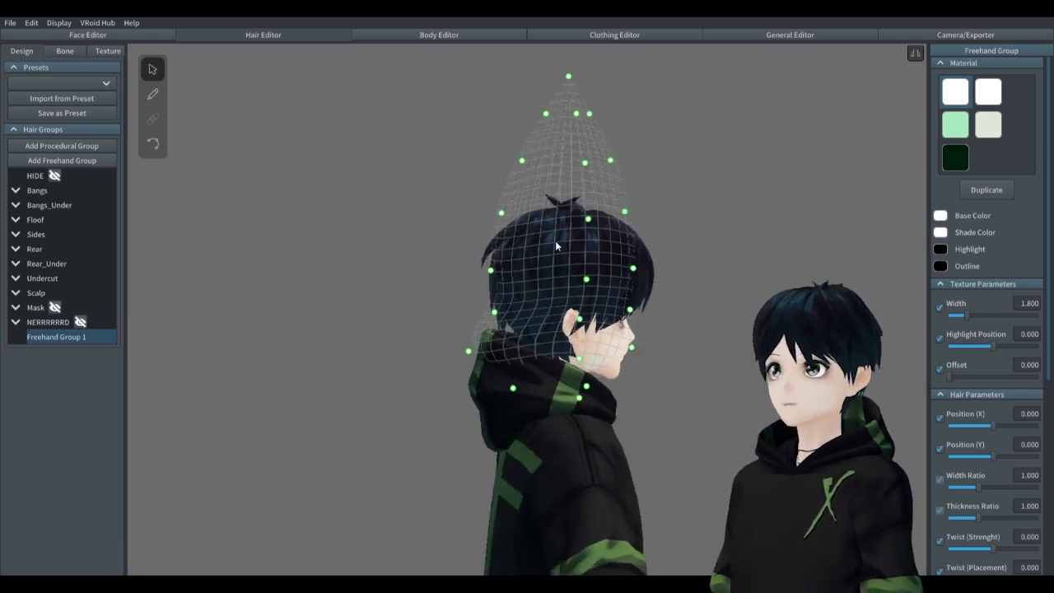
pyautogui.moveTo(434, 275); pyautogui.dragTo(476, 359, button='right')
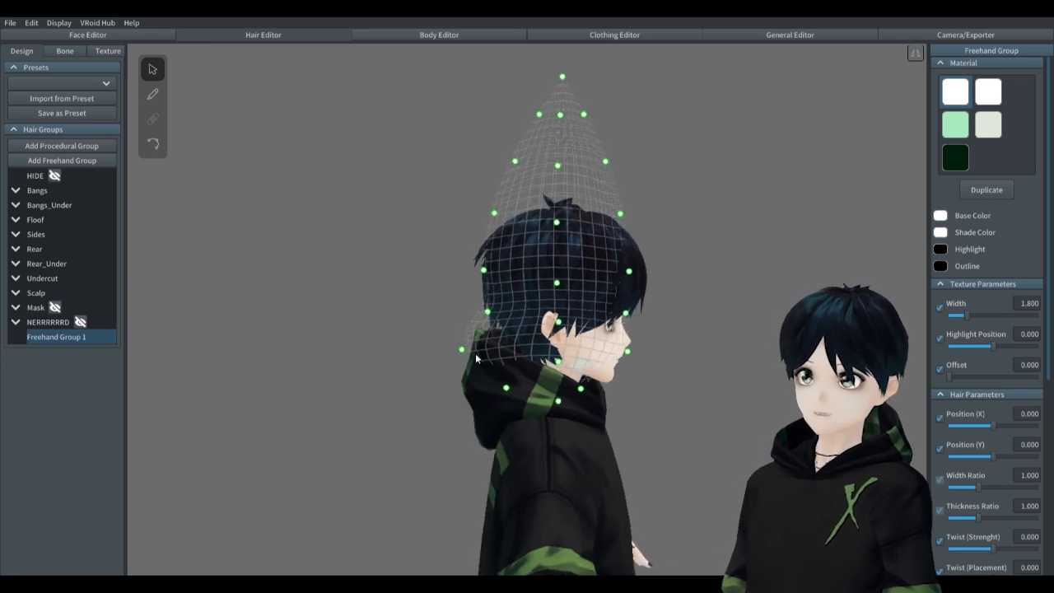
pyautogui.moveTo(462, 350); pyautogui.dragTo(487, 287)
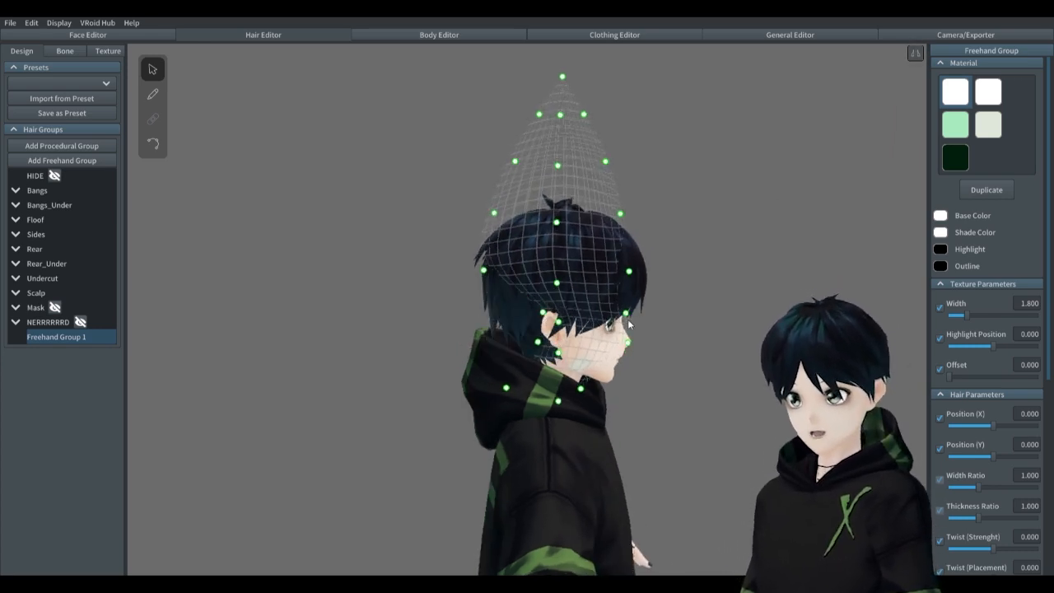
pyautogui.moveTo(626, 314); pyautogui.dragTo(580, 315)
pyautogui.moveTo(628, 342); pyautogui.dragTo(571, 340)
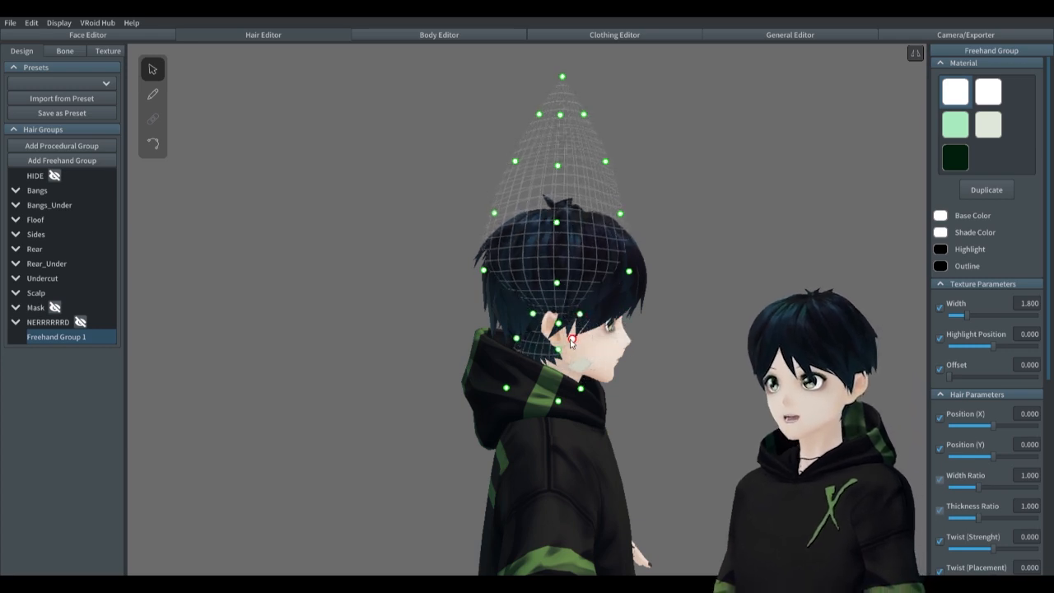
# Step: Bring the guide mesh's front and back points together from the side to flatten it into a thin vertical plane through the head
pyautogui.moveTo(629, 272); pyautogui.dragTo(579, 273)
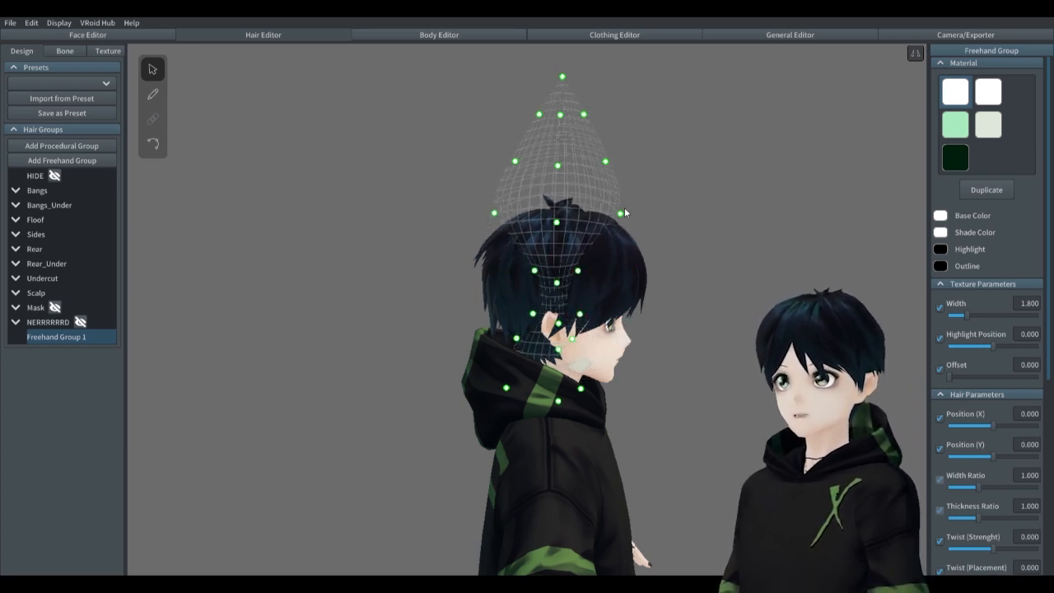
pyautogui.moveTo(623, 214); pyautogui.dragTo(577, 213)
pyautogui.moveTo(602, 163); pyautogui.dragTo(576, 166)
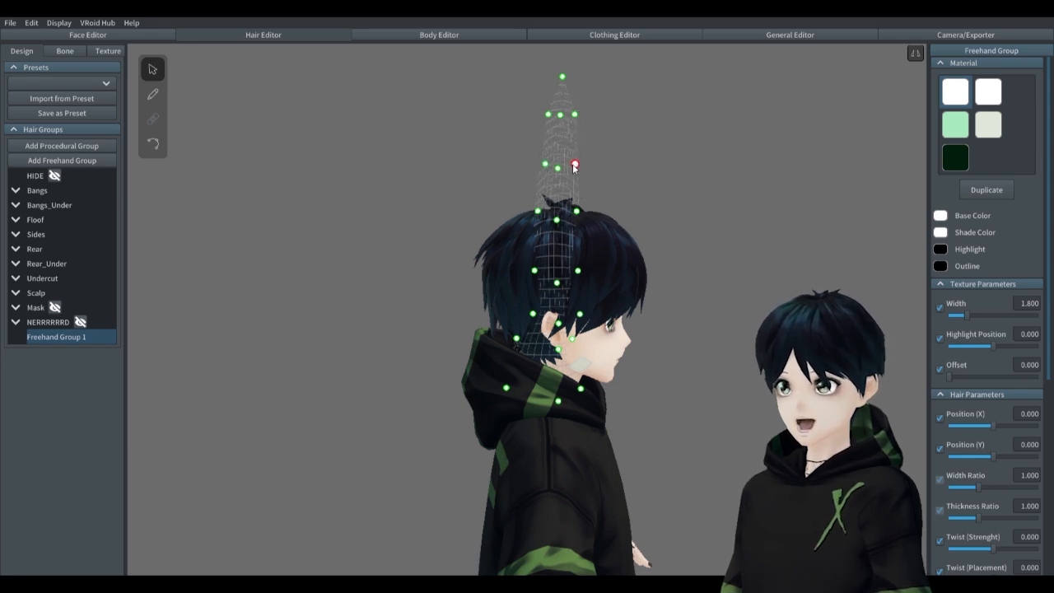
pyautogui.moveTo(580, 272); pyautogui.dragTo(572, 269)
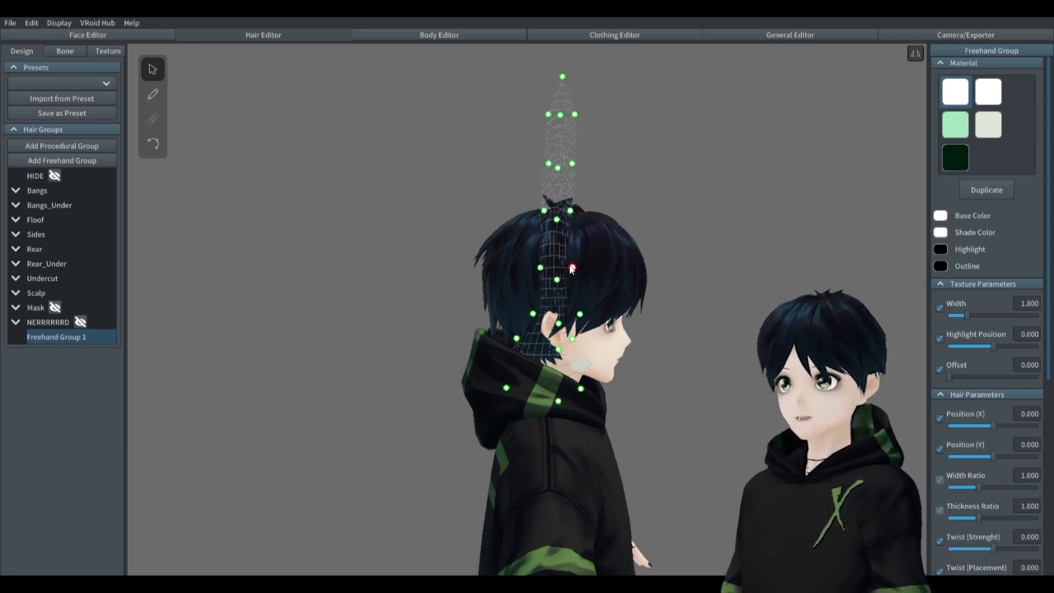
pyautogui.moveTo(517, 337); pyautogui.dragTo(546, 337)
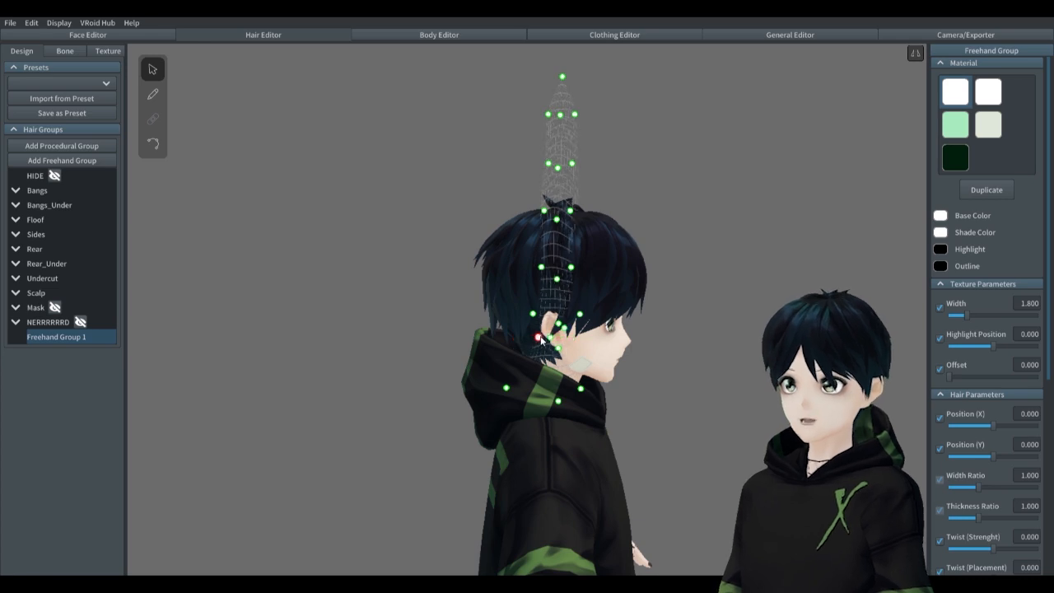
# Step: Rename the freehand hair group as Ears
pyautogui.click(718, 286)
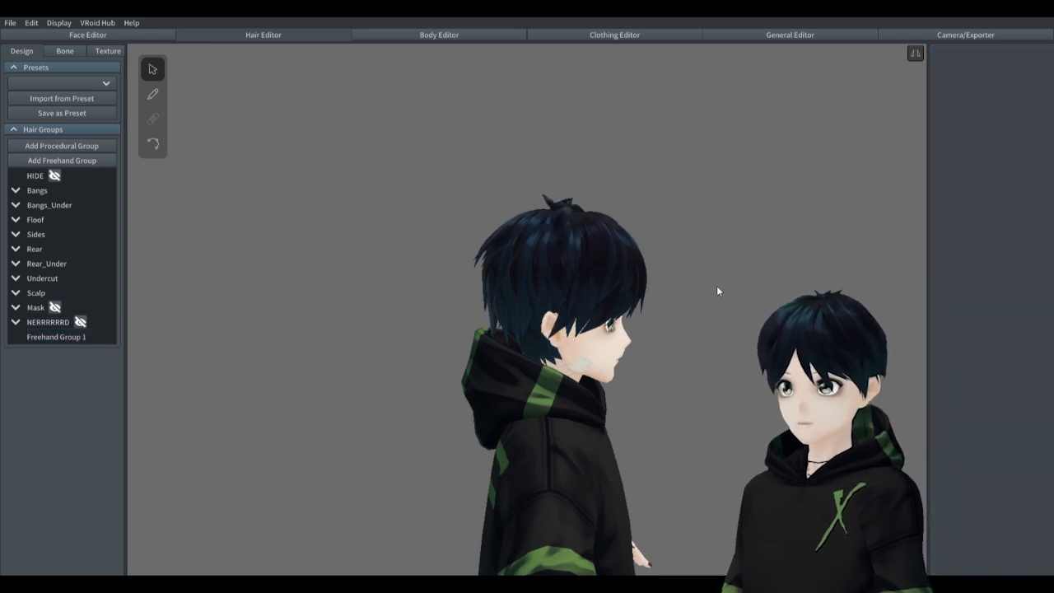
pyautogui.moveTo(716, 285); pyautogui.dragTo(663, 285, button='right')
pyautogui.rightClick(43, 338)
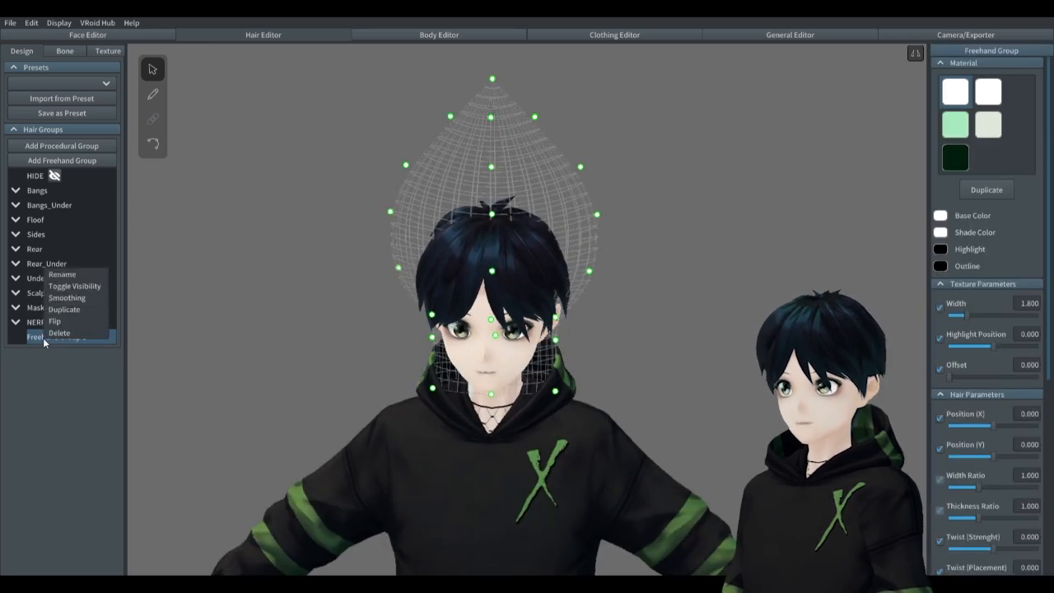
pyautogui.click(87, 274)
pyautogui.click(579, 298)
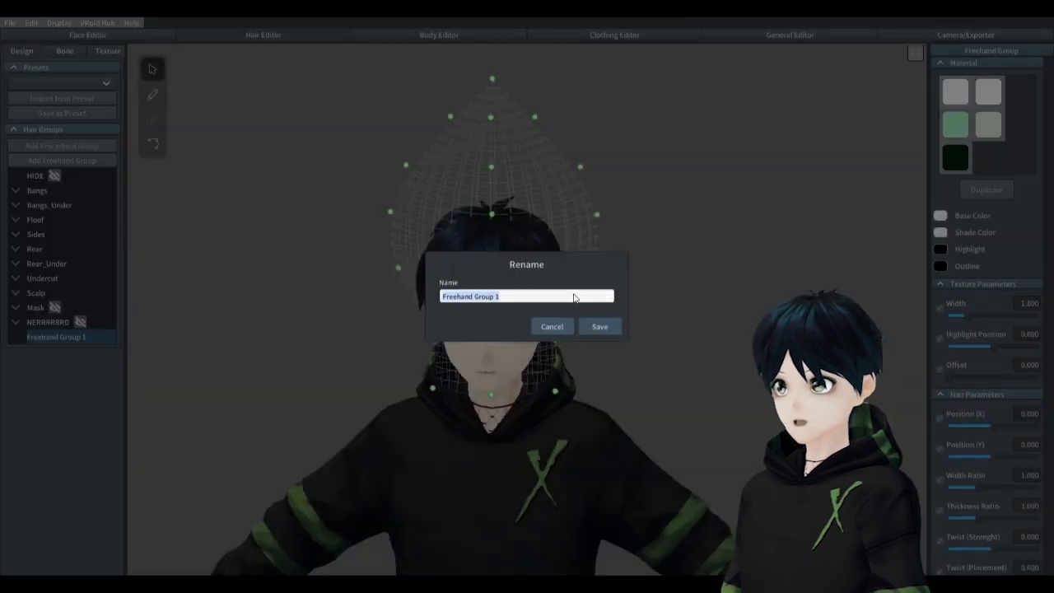
pyautogui.write('Ears')
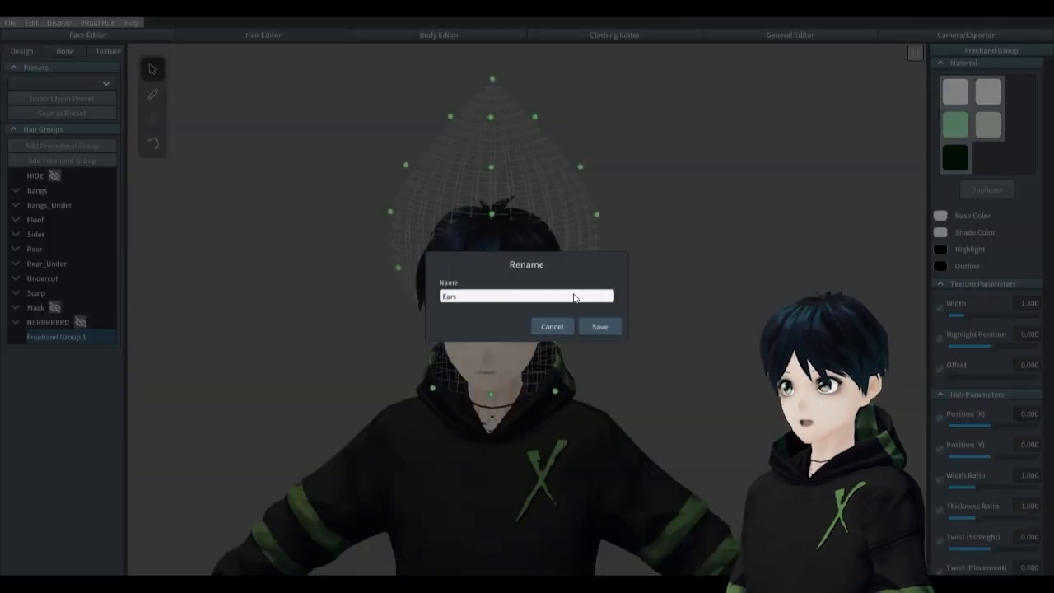
pyautogui.click(601, 327)
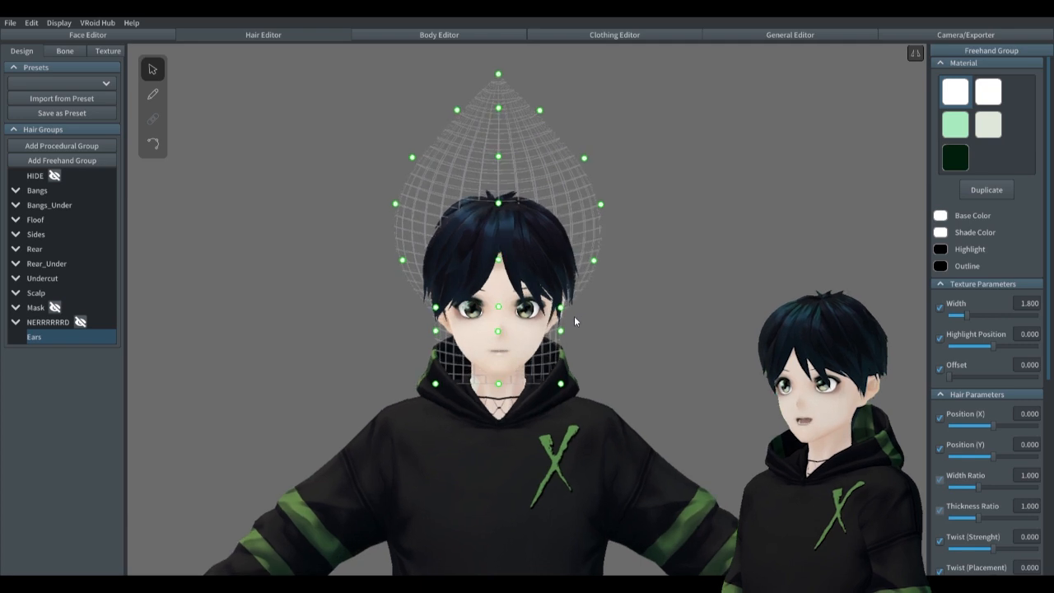
# Step: Set the hair brush to a Bottomless Triangle cross section with a wide-to-pointed curve, thickness 0.010 and width 0.076
pyautogui.click(152, 94)
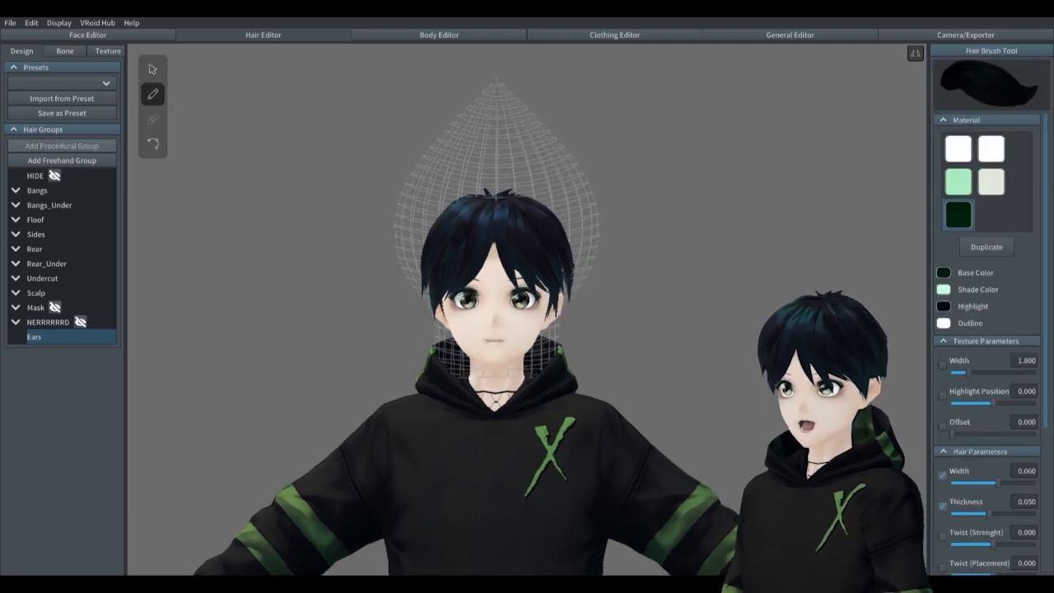
pyautogui.scroll(-5, 996, 452)
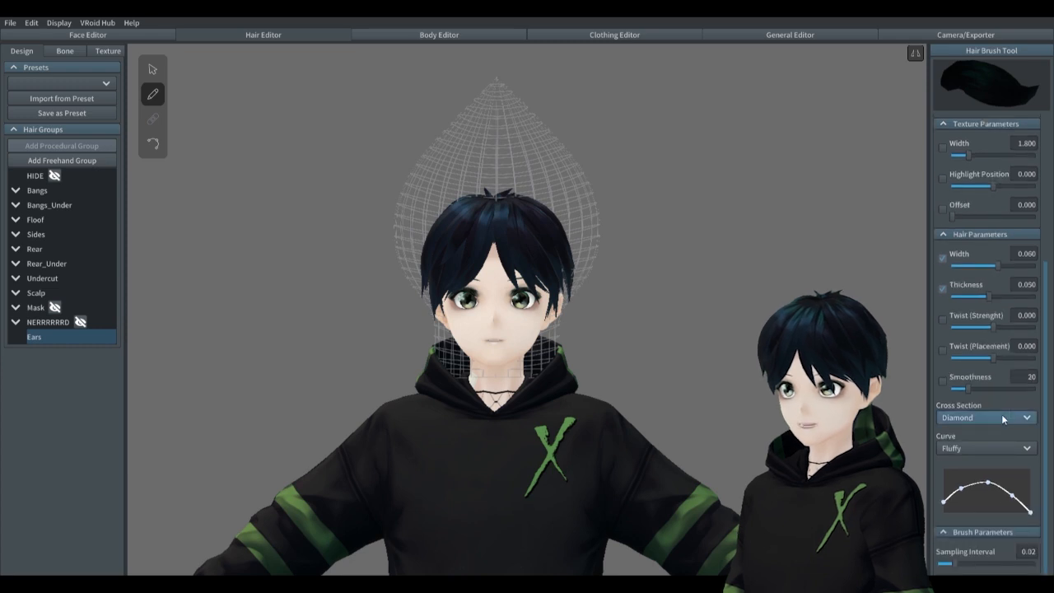
pyautogui.click(1001, 418)
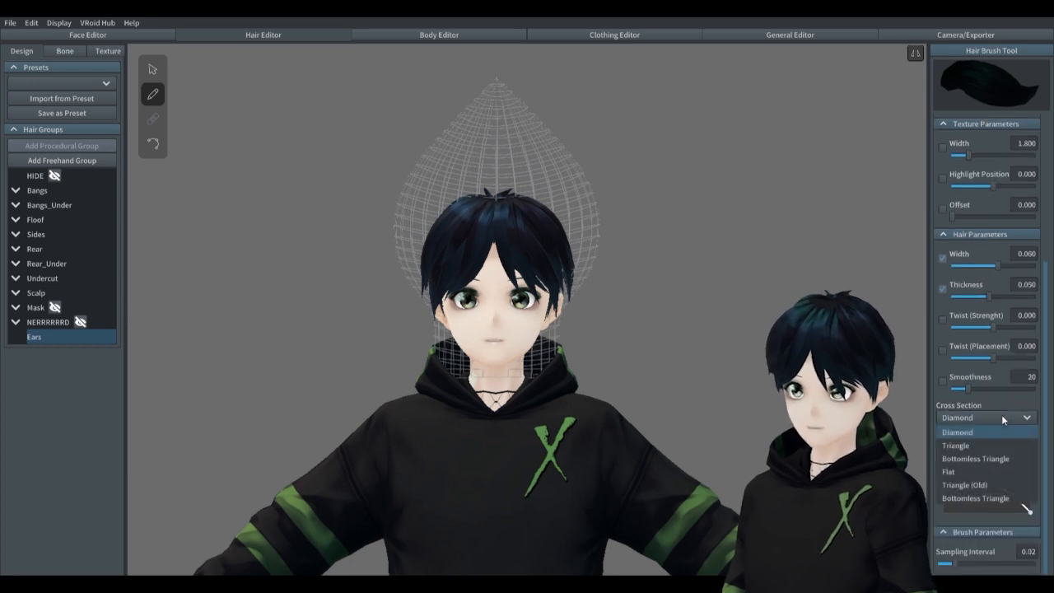
pyautogui.click(983, 460)
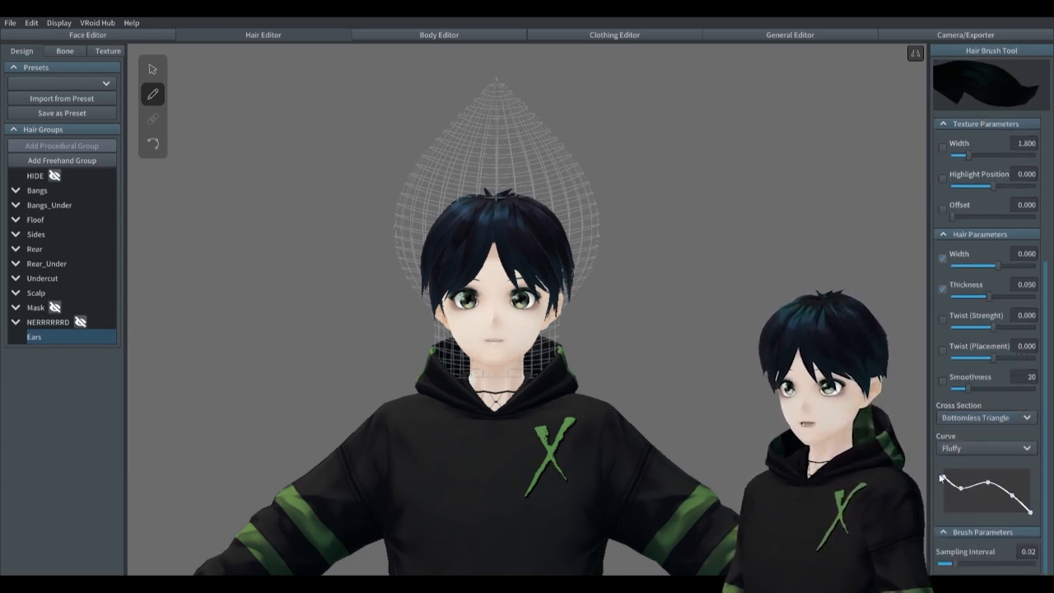
pyautogui.moveTo(942, 476)
pyautogui.mouseDown()
pyautogui.moveTo(943, 467)
pyautogui.moveTo(966, 473)
pyautogui.mouseUp()
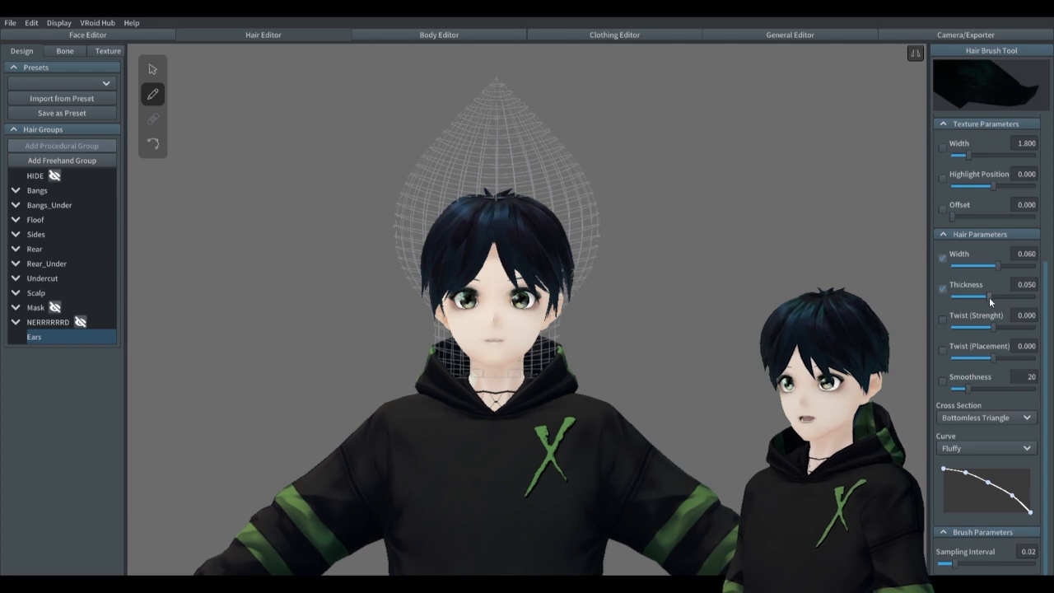
pyautogui.moveTo(960, 298); pyautogui.dragTo(940, 298)
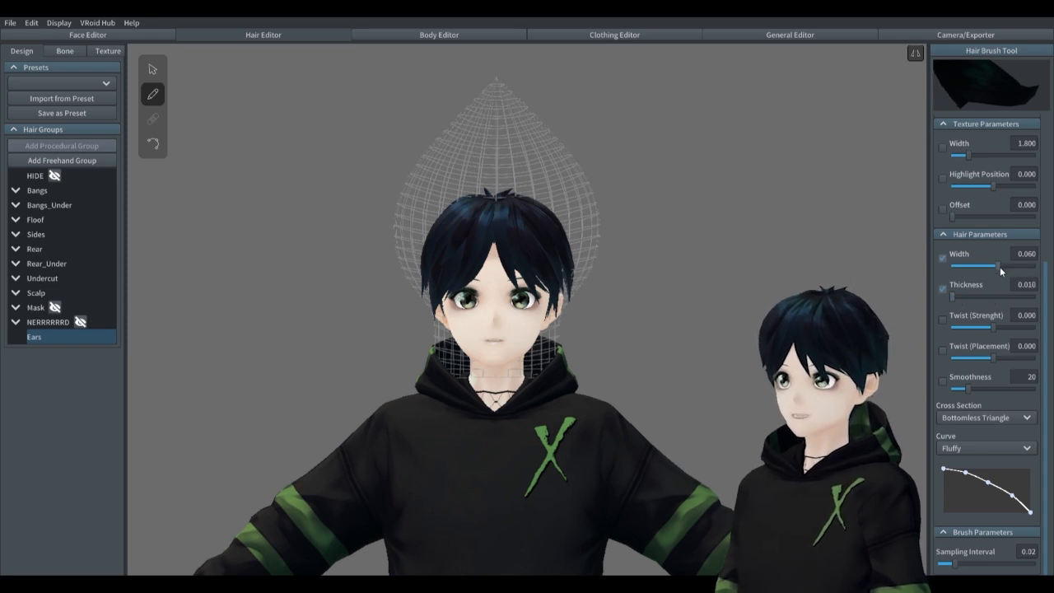
pyautogui.moveTo(1000, 266); pyautogui.dragTo(1015, 274)
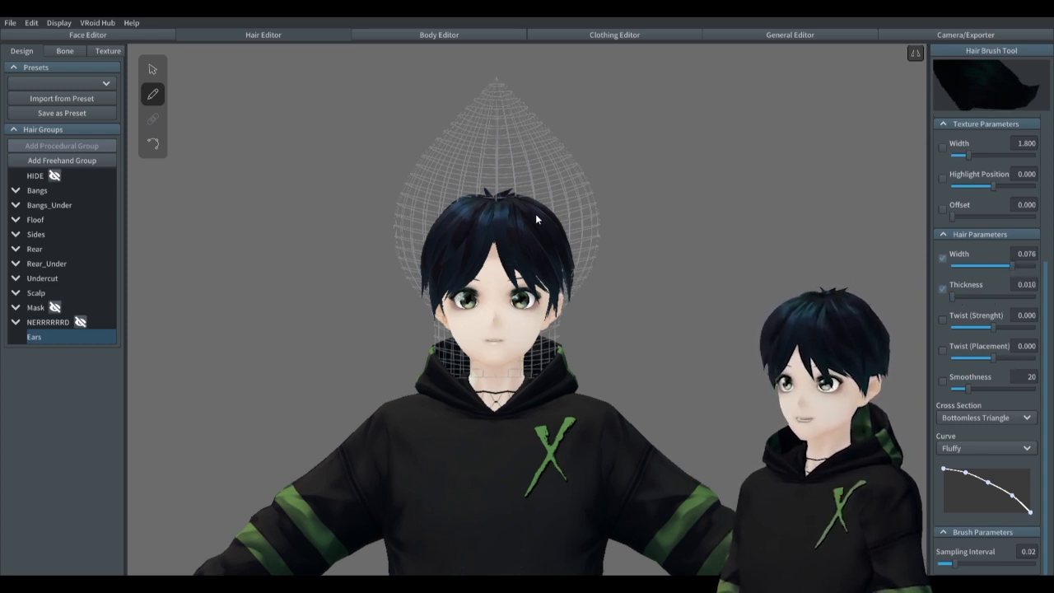
pyautogui.moveTo(564, 159); pyautogui.dragTo(545, 176)
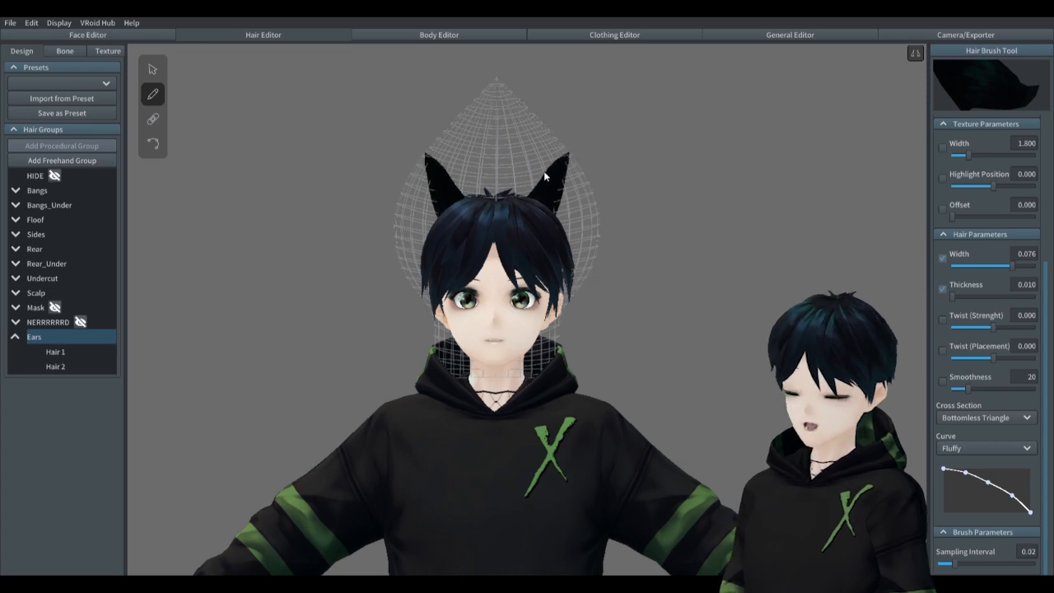
pyautogui.hotkey('ctrl', 'z')
pyautogui.hotkey('ctrl', 'z')
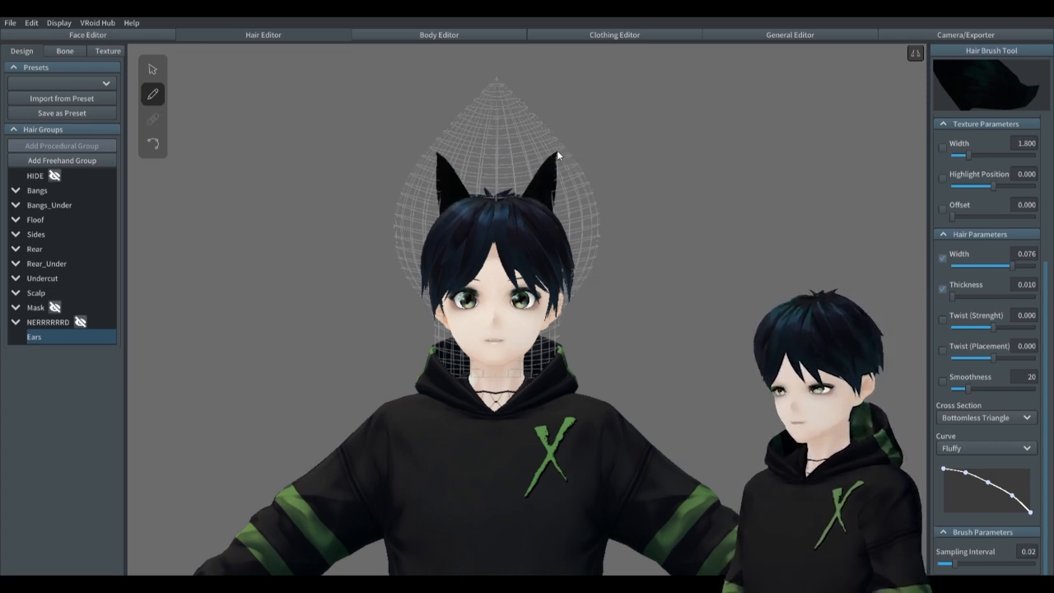
pyautogui.moveTo(558, 150); pyautogui.dragTo(559, 150)
pyautogui.moveTo(562, 156)
pyautogui.mouseDown(button='right')
pyautogui.moveTo(598, 213)
pyautogui.moveTo(620, 190)
pyautogui.mouseUp(button='right')
pyautogui.hotkey('ctrl', 'z')
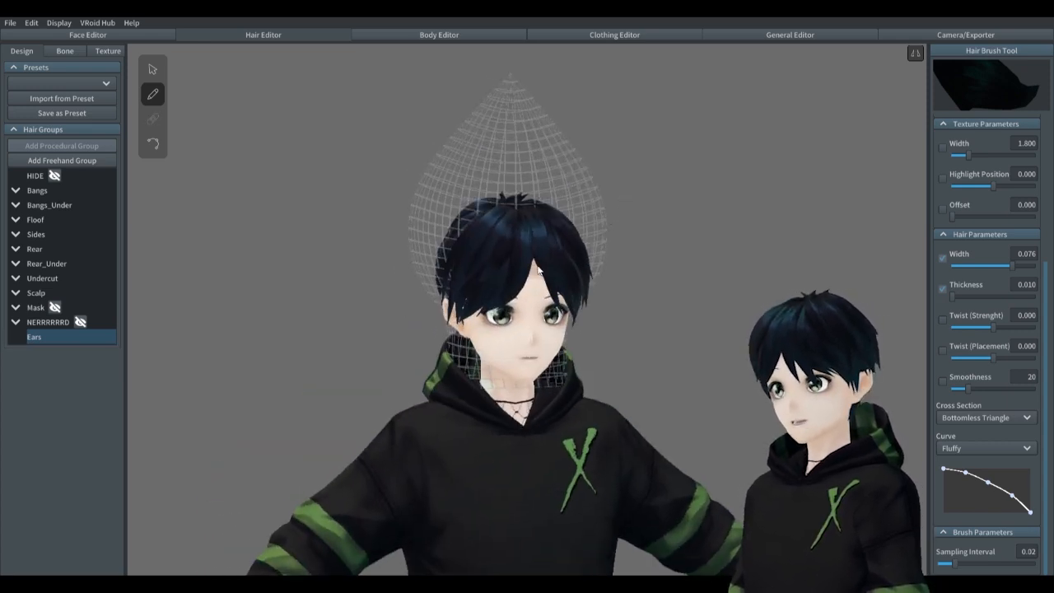
# Step: Draw a mirrored pair of pointed ear strands on the guide mesh at the top of the head
pyautogui.moveTo(570, 171); pyautogui.dragTo(571, 171)
pyautogui.moveTo(572, 173)
pyautogui.mouseDown(button='right')
pyautogui.moveTo(659, 204)
pyautogui.moveTo(601, 258)
pyautogui.moveTo(586, 307)
pyautogui.moveTo(553, 330)
pyautogui.moveTo(540, 323)
pyautogui.moveTo(593, 321)
pyautogui.mouseUp(button='right')
pyautogui.scroll(2, 601, 258)
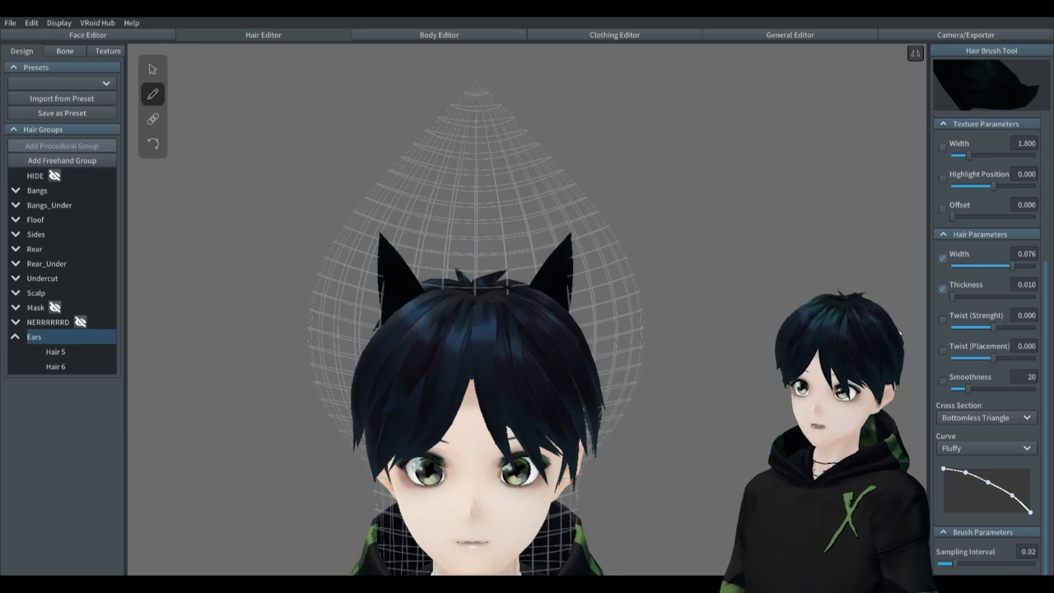
# Step: Set the width of both ear strands in the Ears group to 0.100
pyautogui.click(82, 352)
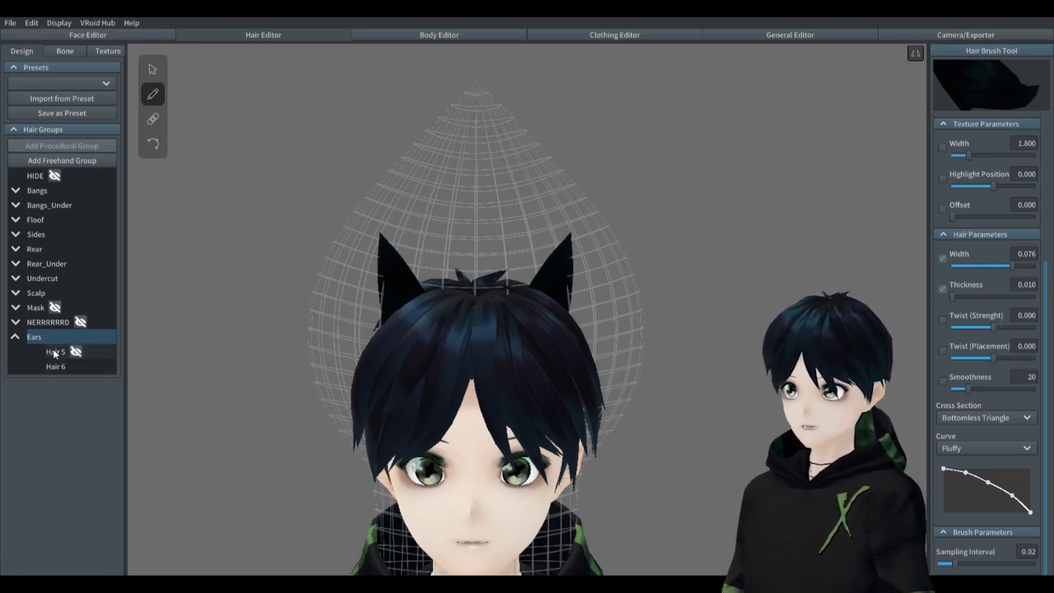
pyautogui.click(562, 274)
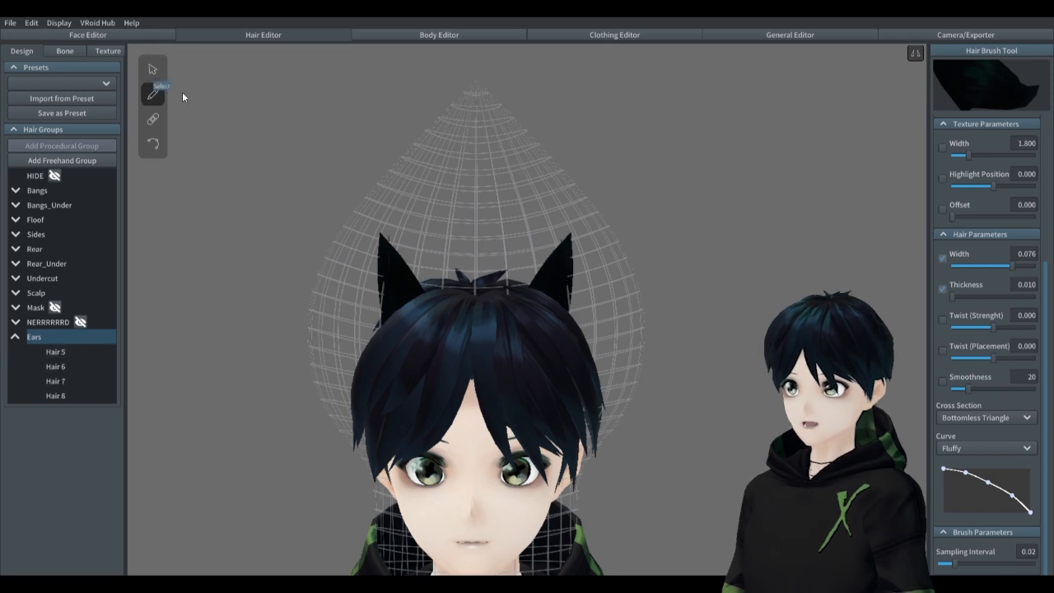
pyautogui.click(153, 70)
pyautogui.click(65, 368)
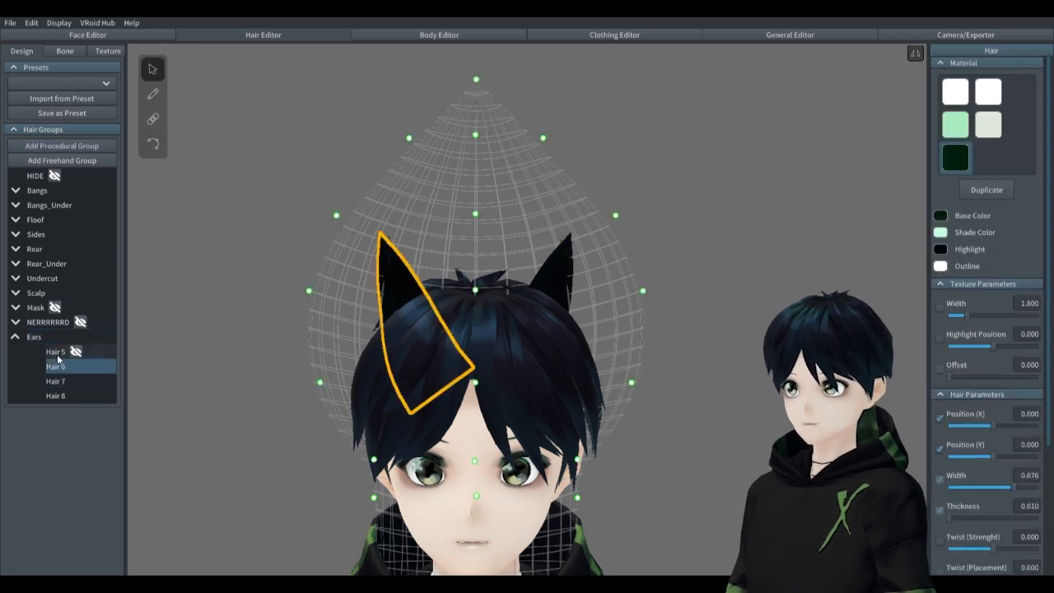
pyautogui.click(58, 354)
pyautogui.hotkey('ctrl', 'z')
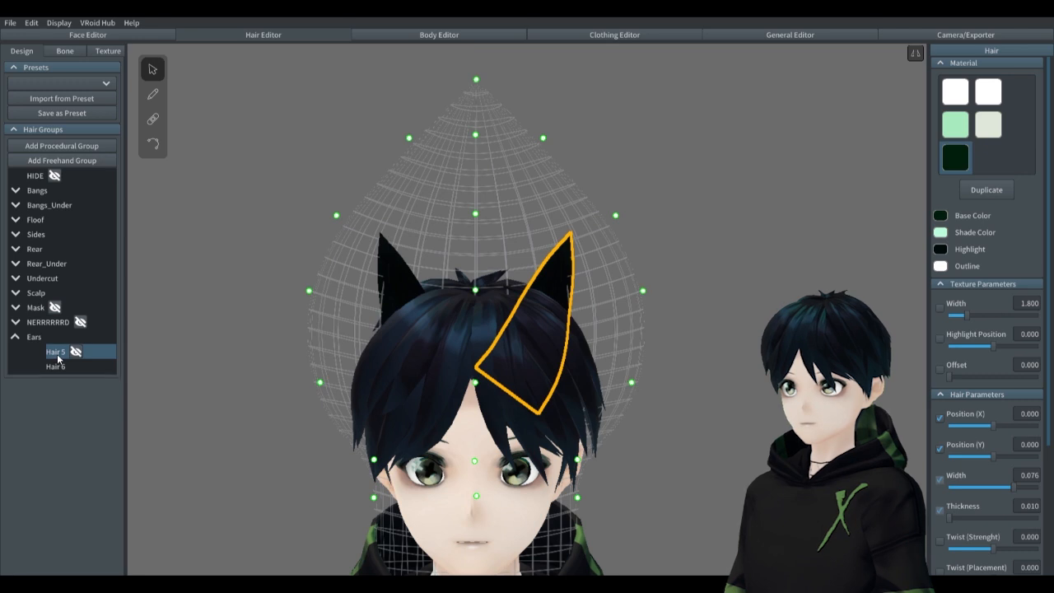
pyautogui.scroll(-2, 998, 418)
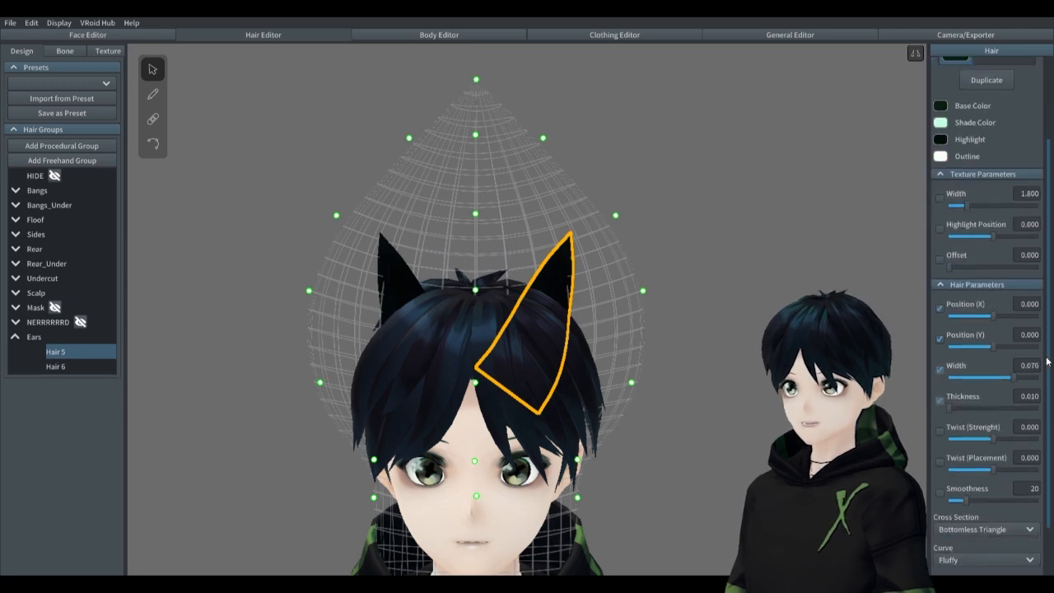
pyautogui.moveTo(1016, 380); pyautogui.dragTo(1051, 380)
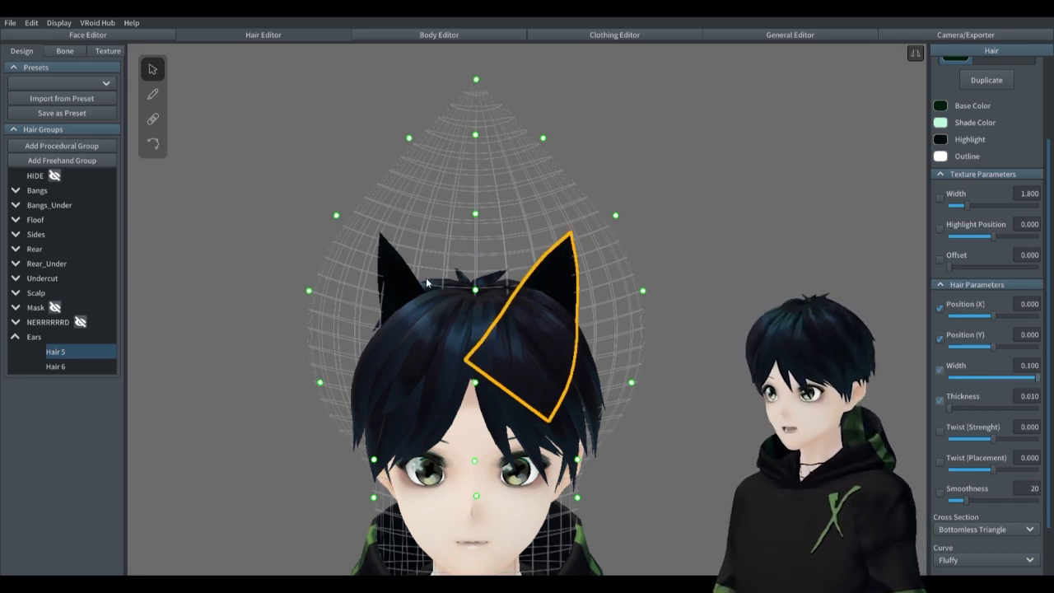
pyautogui.click(56, 366)
pyautogui.moveTo(1016, 379); pyautogui.dragTo(1050, 380)
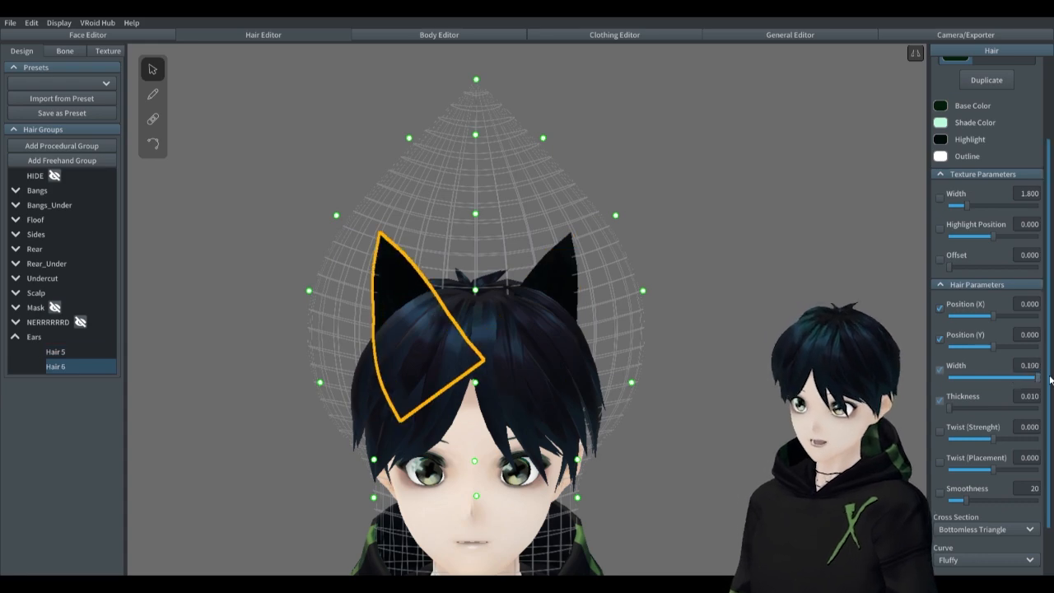
# Step: Set the thickness of the first ear strand, Hair 5, to -0.300
pyautogui.click(538, 285)
pyautogui.moveTo(719, 308)
pyautogui.mouseDown(button='right')
pyautogui.moveTo(727, 302)
pyautogui.moveTo(716, 314)
pyautogui.mouseUp(button='right')
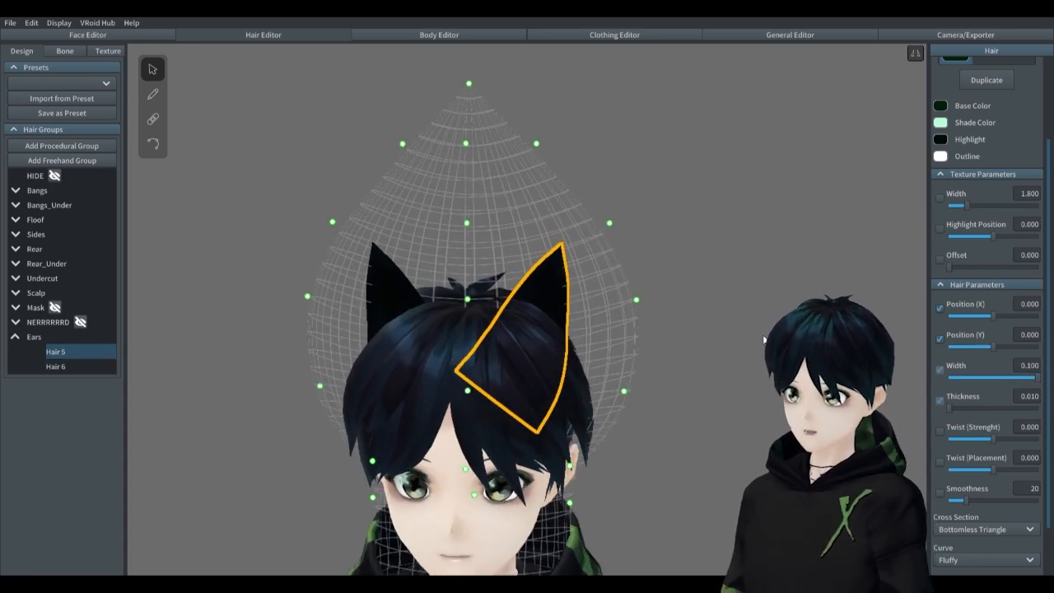
pyautogui.moveTo(673, 379); pyautogui.dragTo(622, 379, button='right')
pyautogui.click(1040, 398)
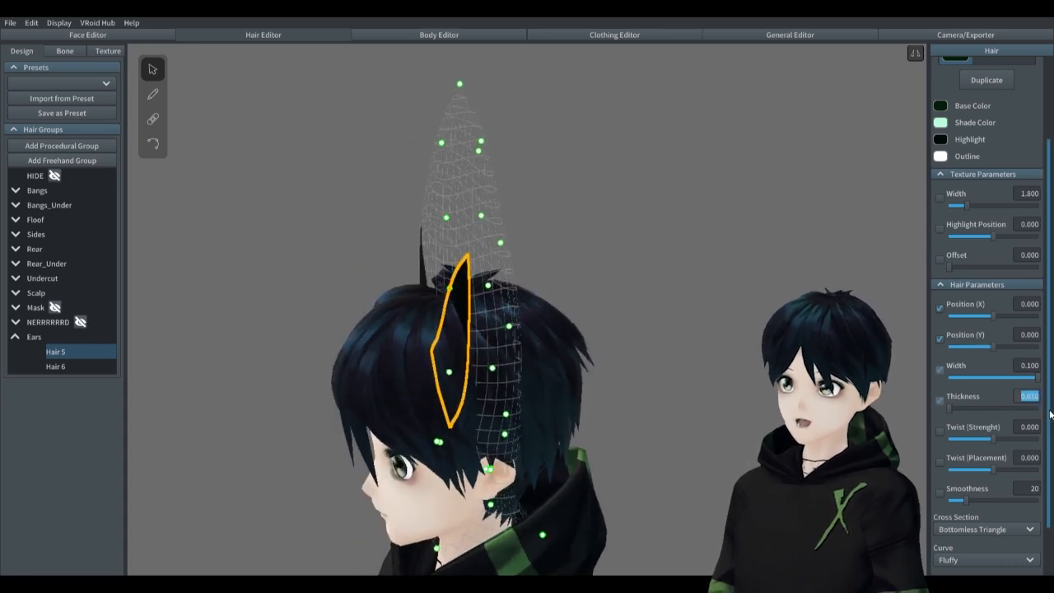
pyautogui.press('BackSpace')
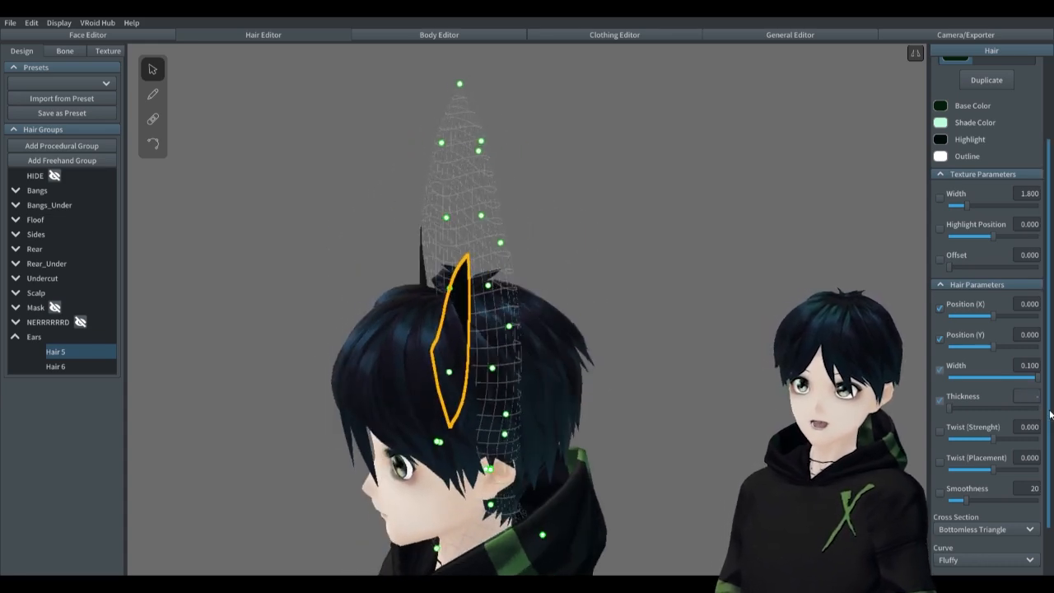
pyautogui.write('-0.3')
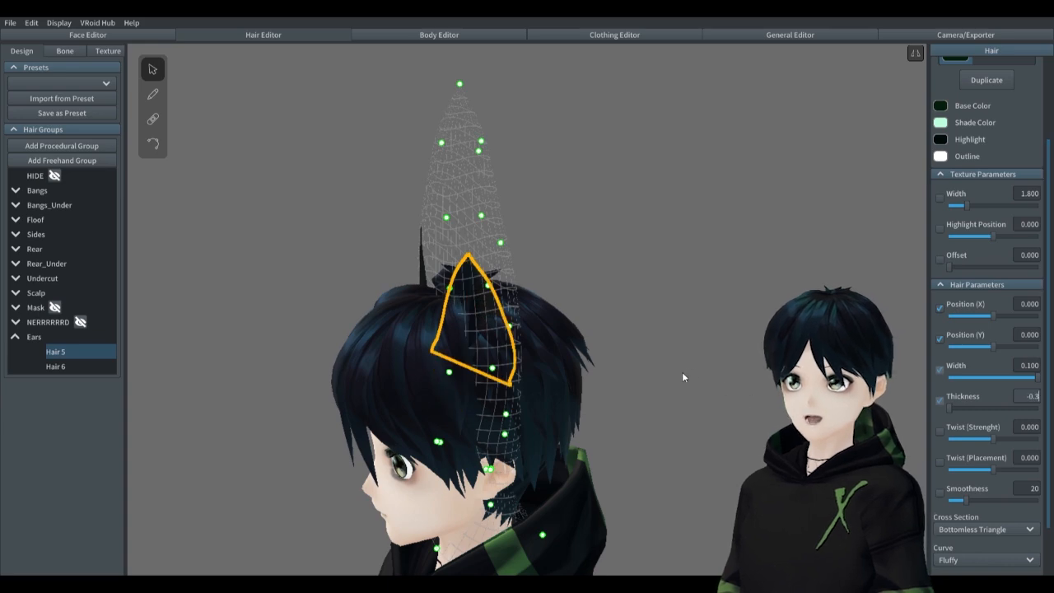
# Step: Set the opposite ear strand's thickness to -0.300 as well and check both ears from the front
pyautogui.moveTo(683, 373); pyautogui.dragTo(732, 373, button='right')
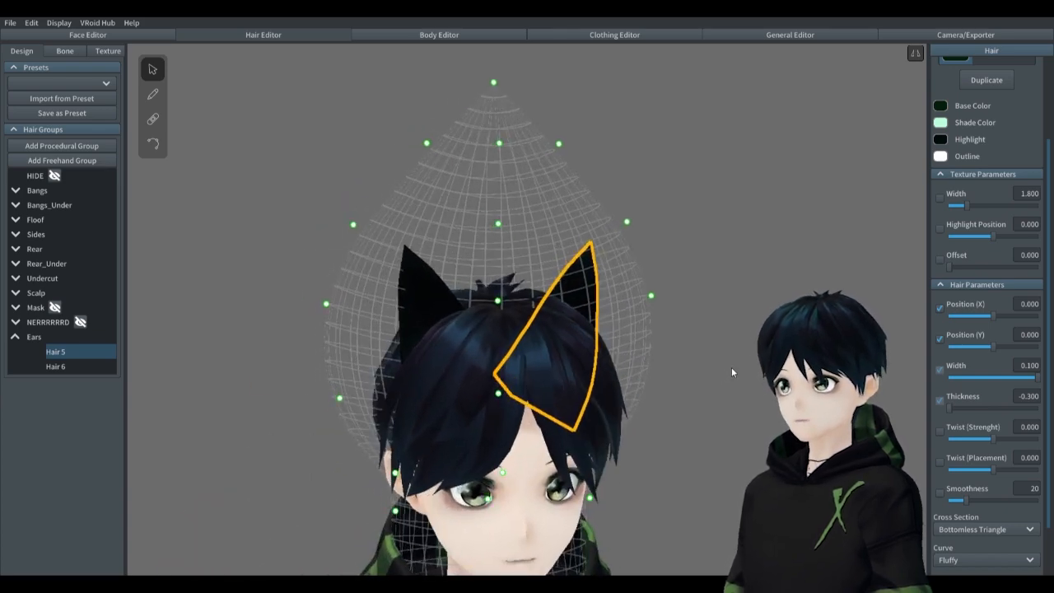
pyautogui.click(55, 367)
pyautogui.moveTo(565, 343); pyautogui.dragTo(591, 346, button='right')
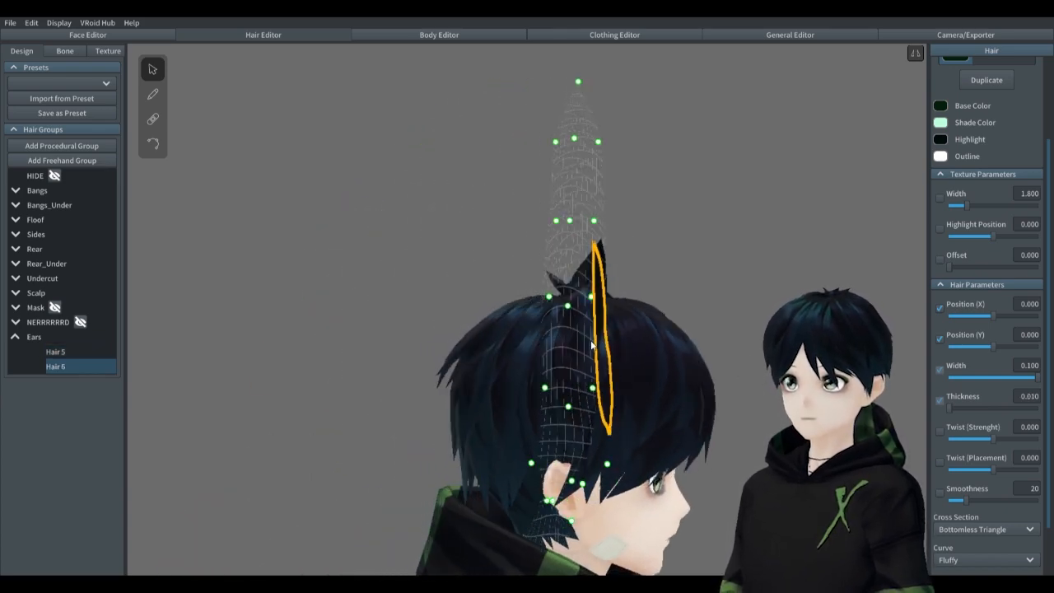
pyautogui.click(1032, 402)
pyautogui.write('-0')
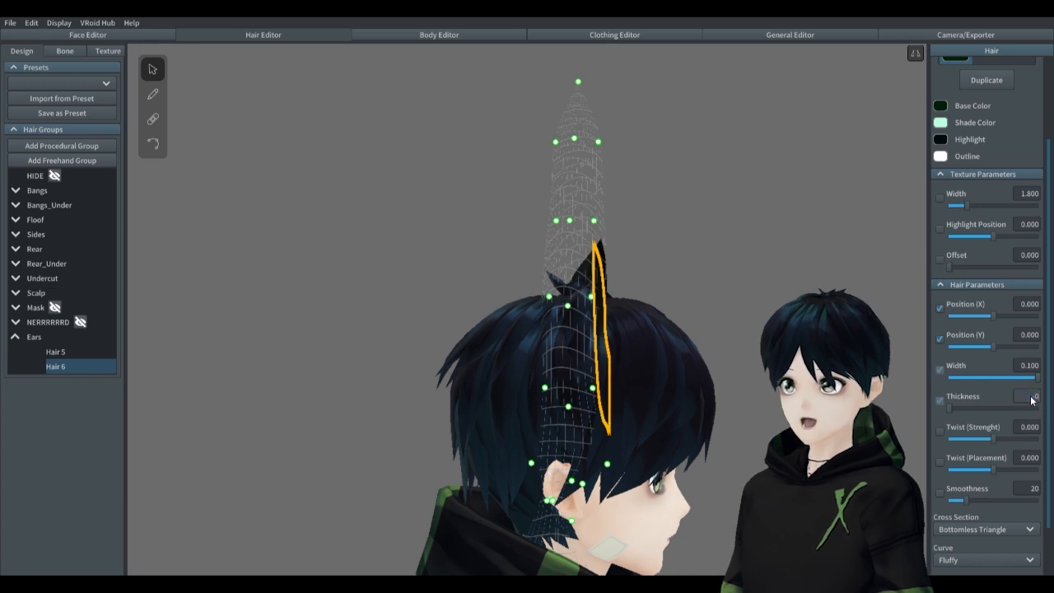
pyautogui.write('.3')
pyautogui.click(700, 312)
pyautogui.moveTo(701, 312); pyautogui.dragTo(659, 318, button='right')
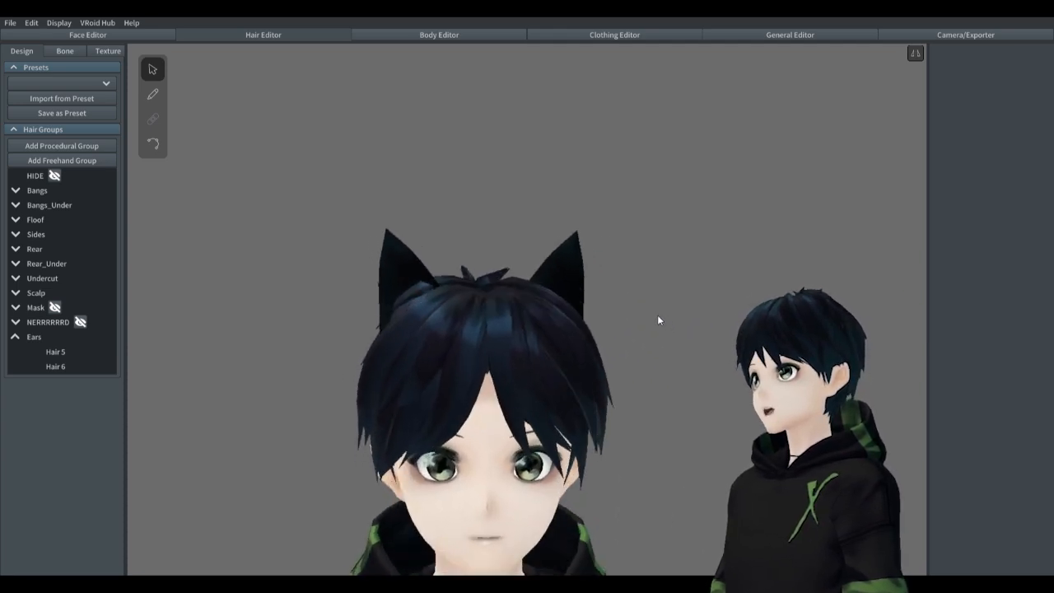
# Step: Draw a second mirrored pair of strands from the ear tips toward the head and set one new strand's thickness to -0.110
pyautogui.click(394, 262)
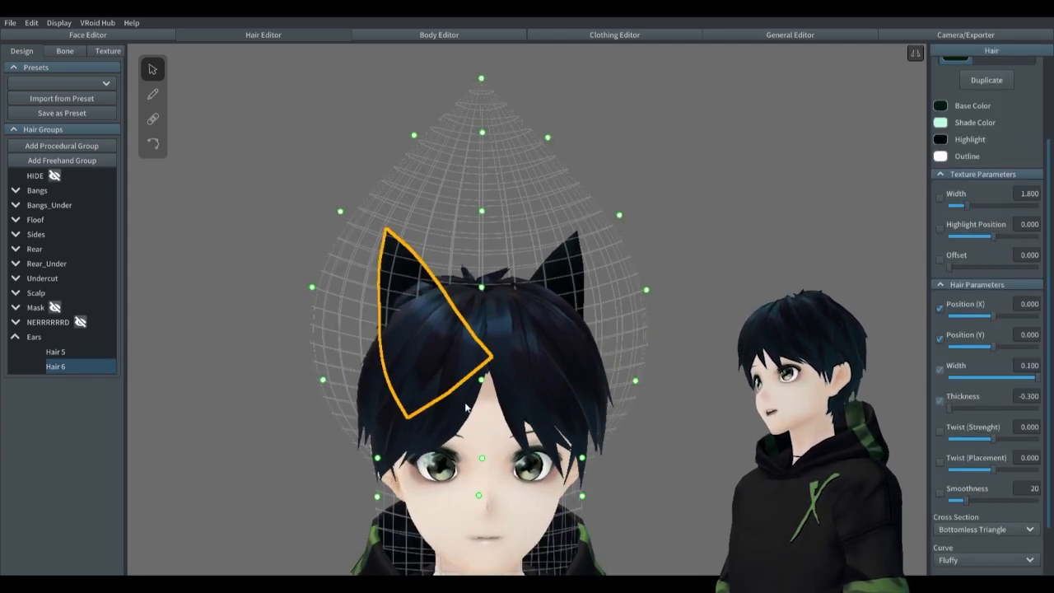
pyautogui.click(151, 95)
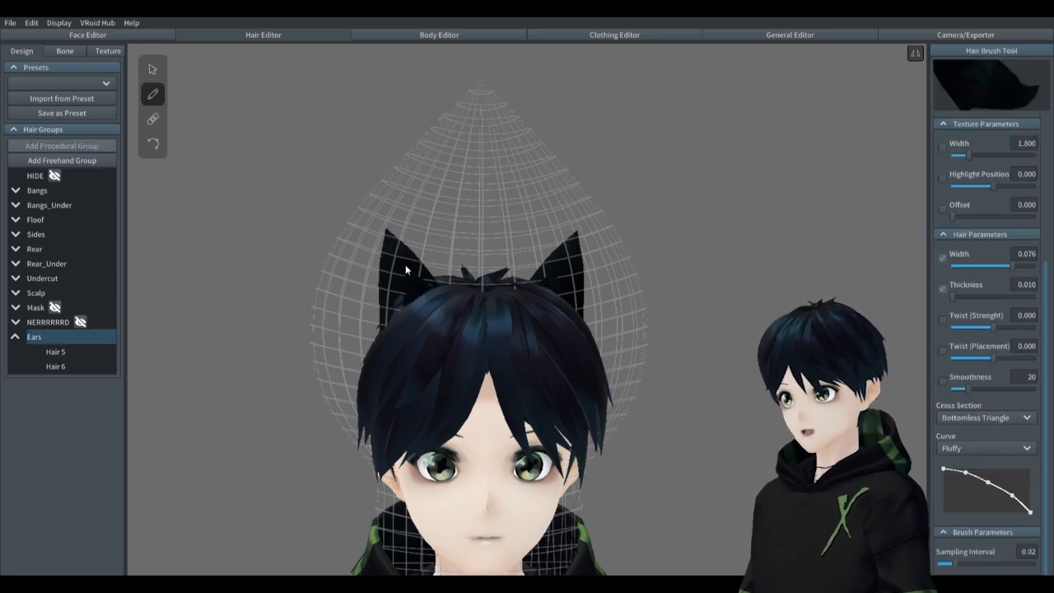
pyautogui.moveTo(387, 228); pyautogui.dragTo(445, 280)
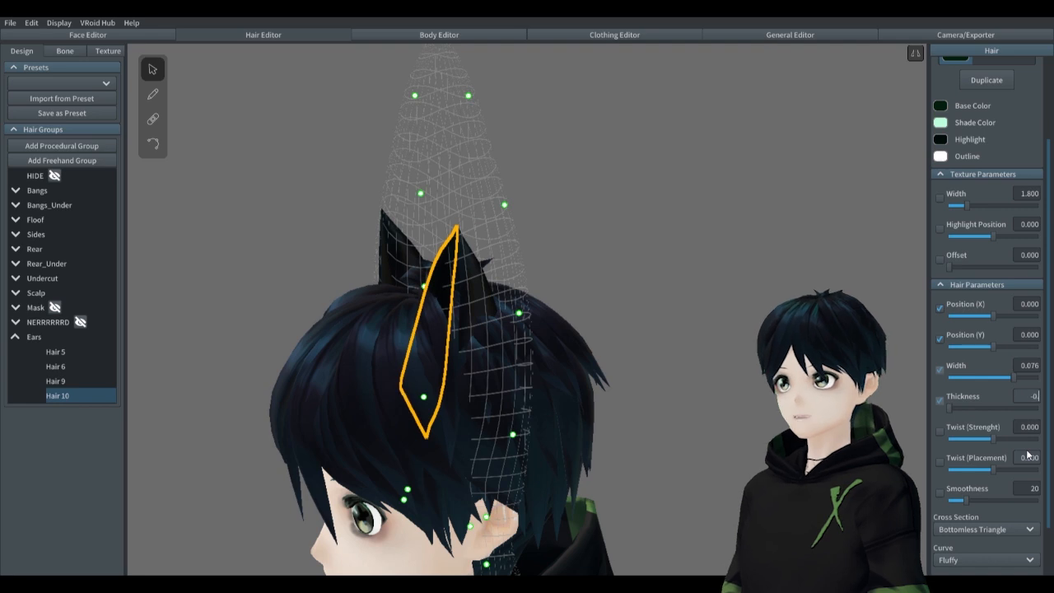
pyautogui.write('.1')
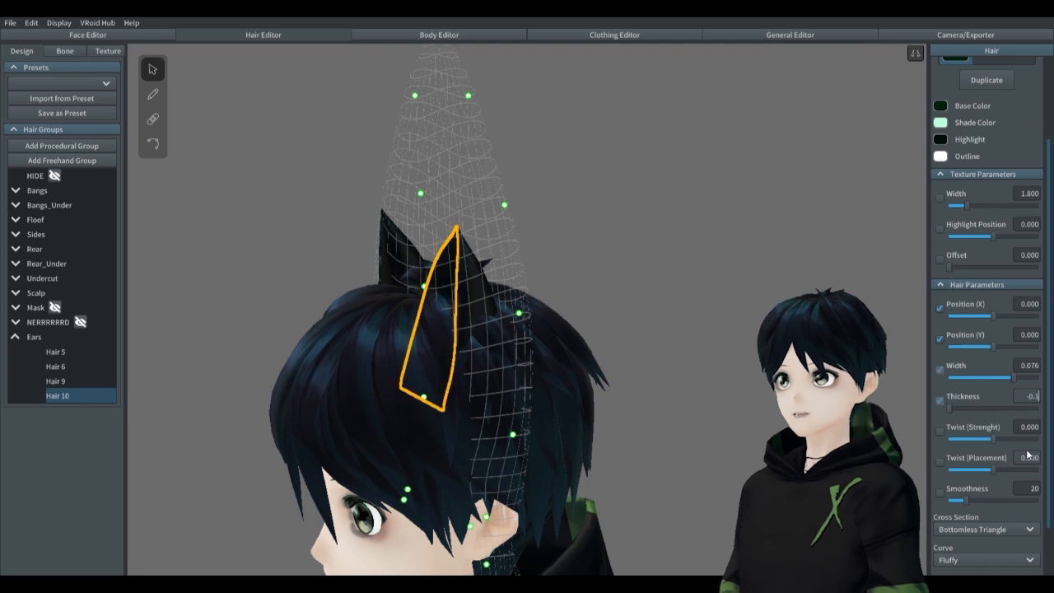
pyautogui.moveTo(678, 337); pyautogui.dragTo(560, 327)
pyautogui.moveTo(561, 323); pyautogui.dragTo(532, 445, button='right')
pyautogui.click(505, 315)
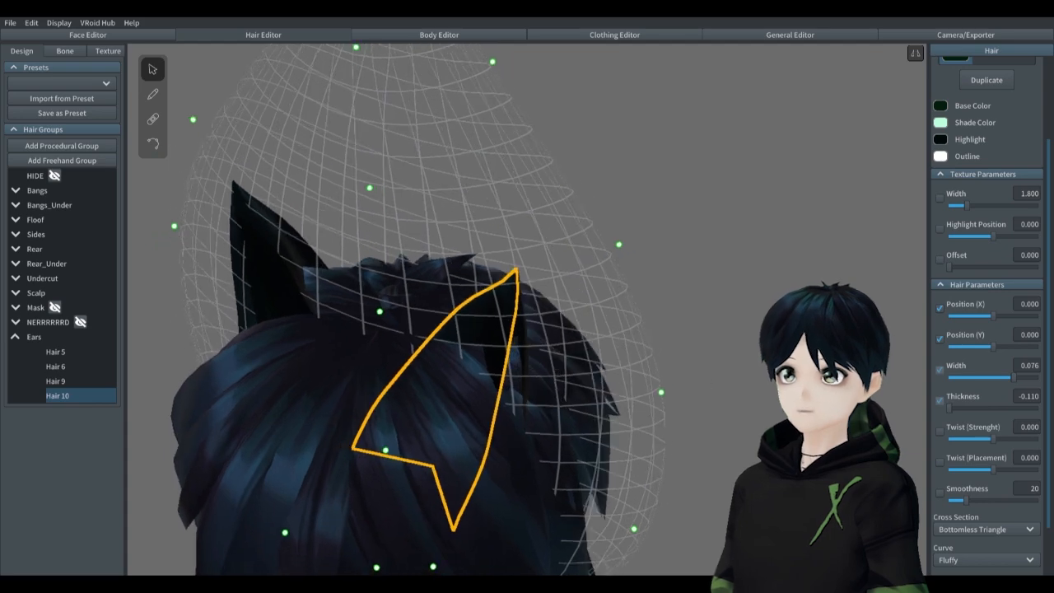
# Step: Change the Ears group material's base color to white
pyautogui.click(34, 338)
pyautogui.click(941, 215)
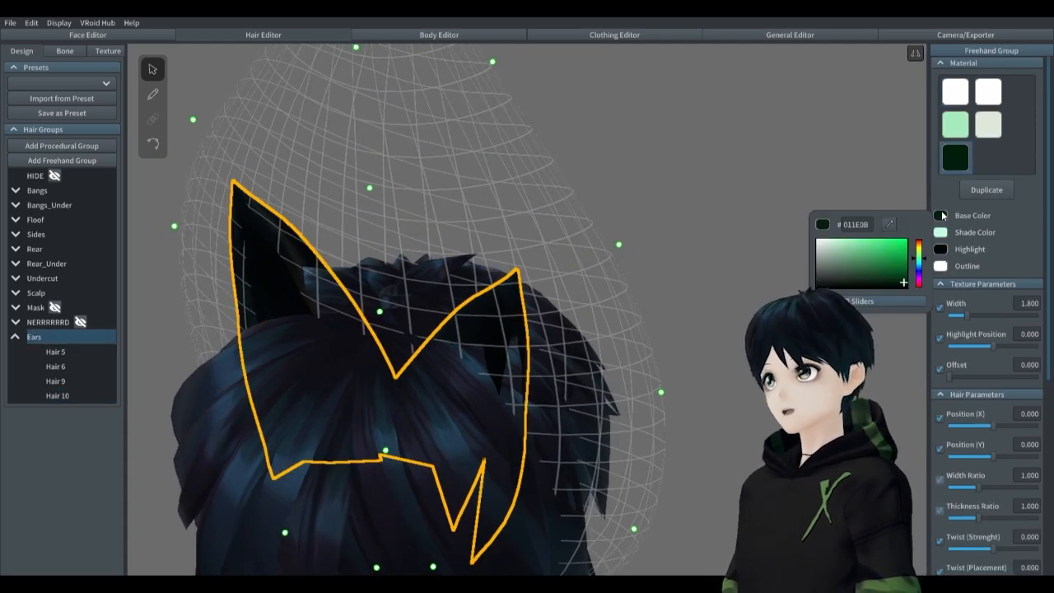
pyautogui.click(851, 252)
pyautogui.moveTo(851, 252); pyautogui.dragTo(814, 231)
pyautogui.click(655, 253)
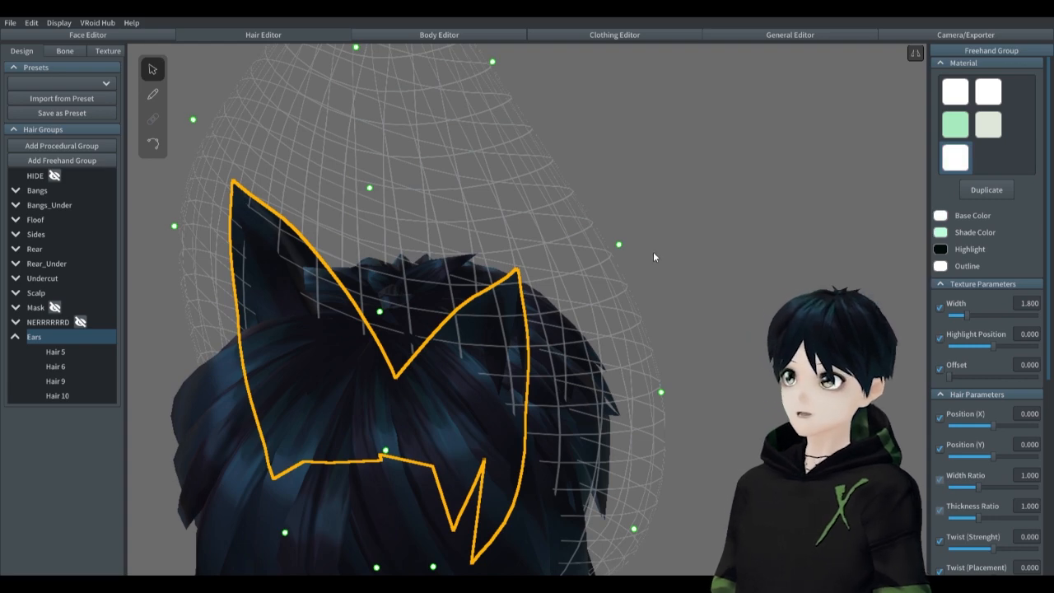
# Step: Select the -0.110 thick ear strand and move its control points to bring its upper part in line with the ear
pyautogui.moveTo(655, 254); pyautogui.dragTo(657, 263, button='right')
pyautogui.moveTo(815, 260); pyautogui.dragTo(723, 273, button='right')
pyautogui.click(821, 249)
pyautogui.click(519, 363)
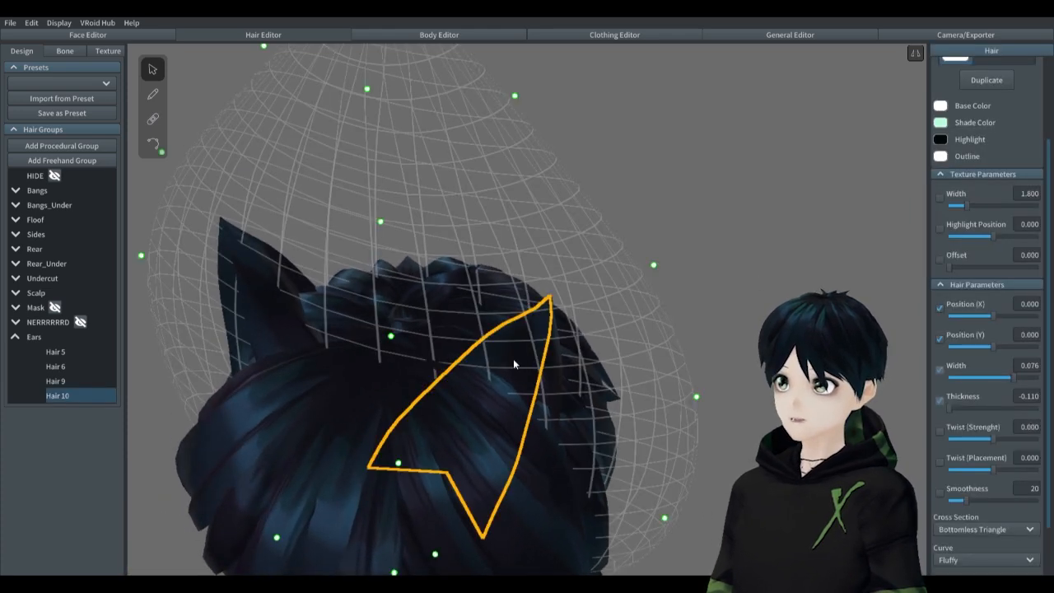
pyautogui.click(152, 144)
pyautogui.moveTo(552, 374); pyautogui.dragTo(569, 381, button='right')
pyautogui.moveTo(564, 339); pyautogui.dragTo(547, 378)
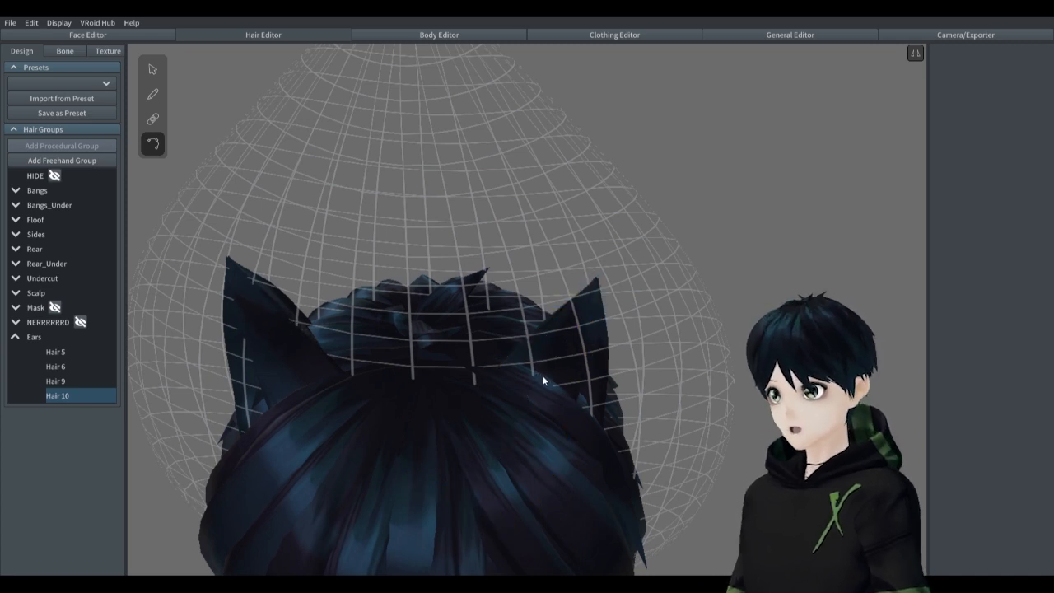
pyautogui.moveTo(519, 413); pyautogui.dragTo(537, 417)
# Step: Fine-tune the upper control points of the ear strand so it follows the ear's outer edge
pyautogui.moveTo(633, 401); pyautogui.dragTo(521, 357, button='right')
pyautogui.click(630, 393)
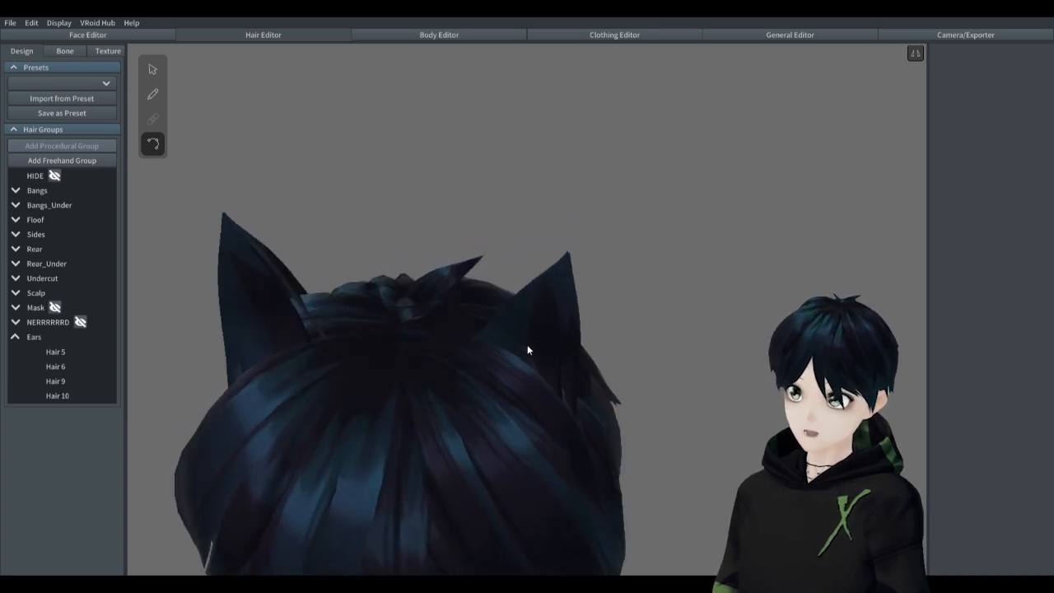
pyautogui.click(550, 338)
pyautogui.moveTo(519, 360); pyautogui.dragTo(521, 358)
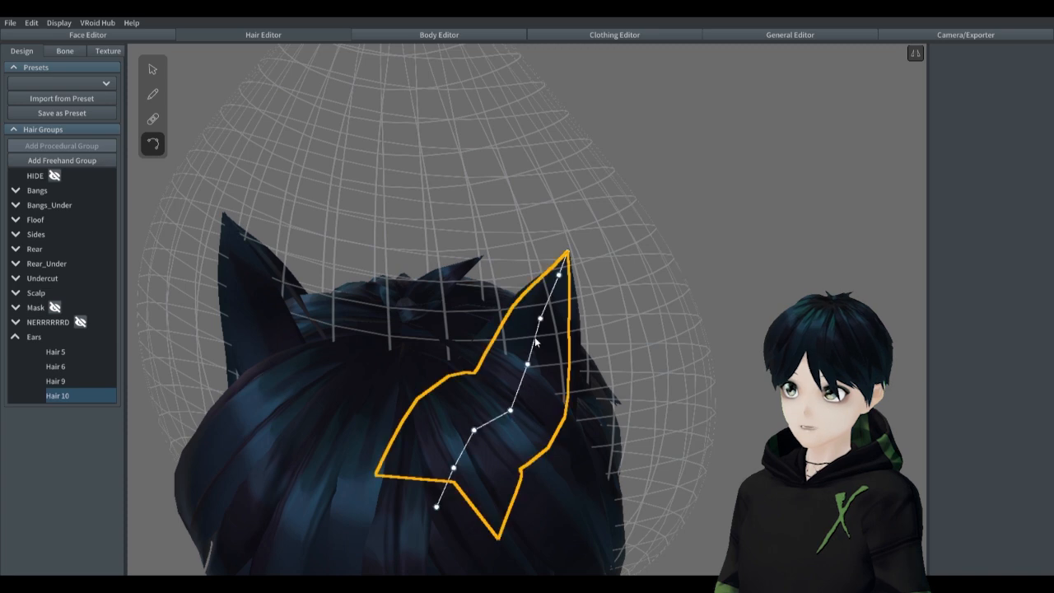
pyautogui.click(748, 321)
pyautogui.moveTo(748, 321)
pyautogui.mouseDown(button='right')
pyautogui.moveTo(734, 328)
pyautogui.moveTo(763, 318)
pyautogui.mouseUp(button='right')
# Step: Widen the reshaped ear strand to 0.085 and check the ear from above
pyautogui.click(552, 345)
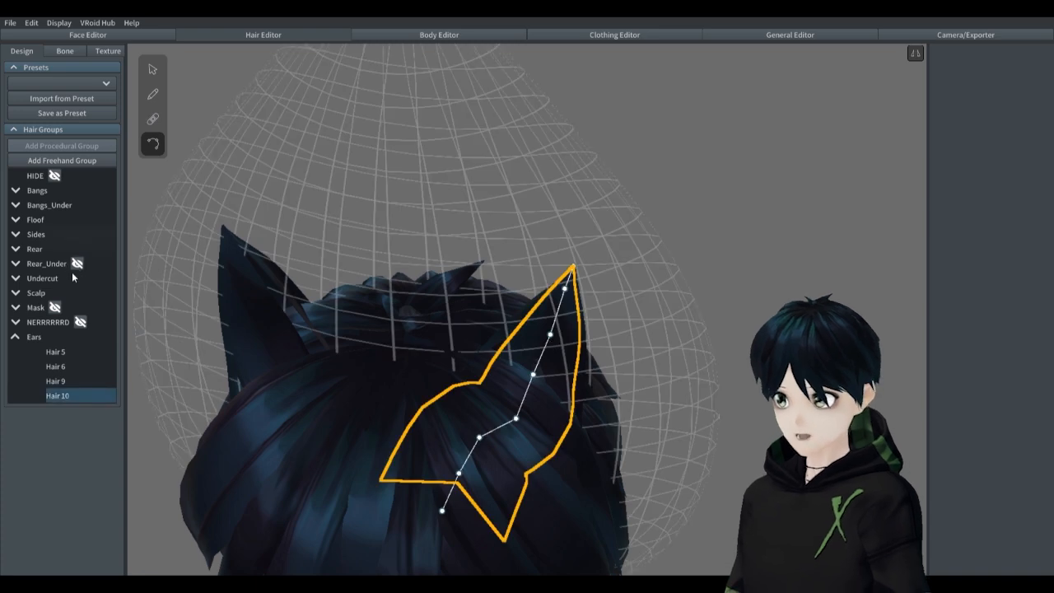
pyautogui.click(154, 68)
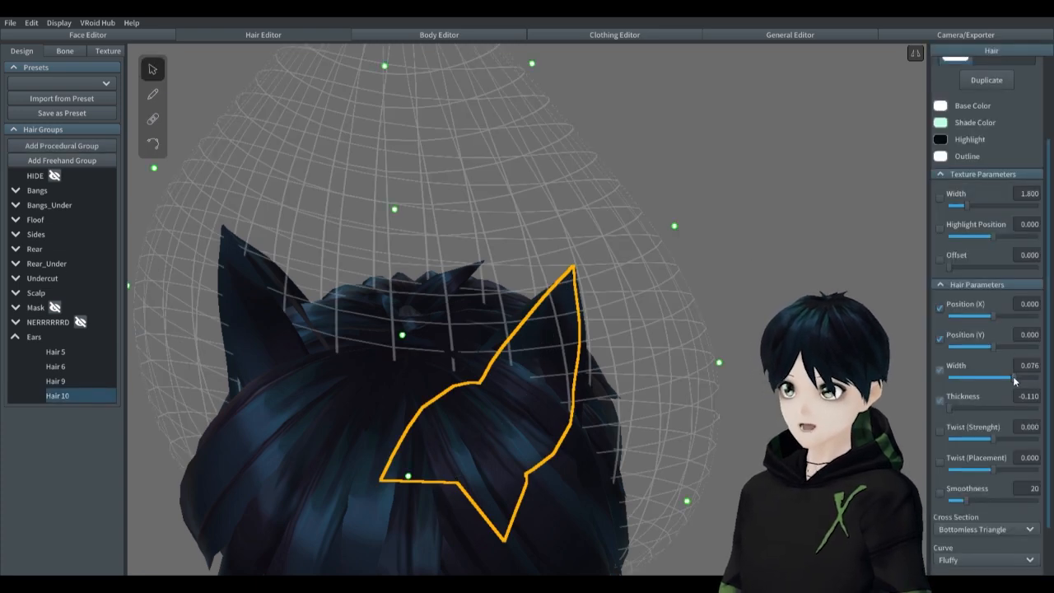
pyautogui.moveTo(1014, 380); pyautogui.dragTo(1026, 381)
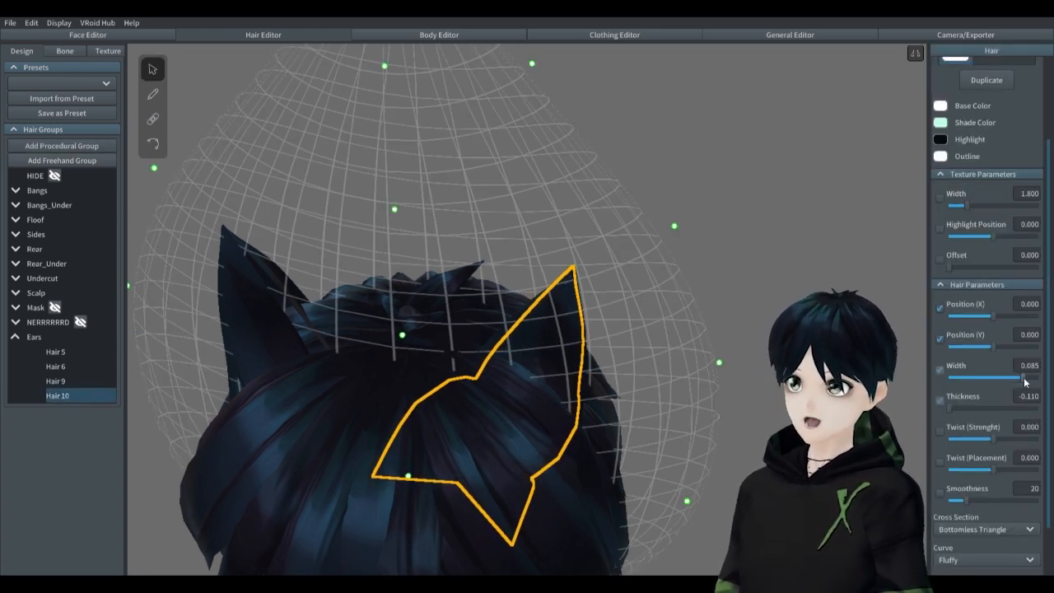
pyautogui.click(757, 314)
pyautogui.moveTo(757, 315); pyautogui.dragTo(719, 332, button='right')
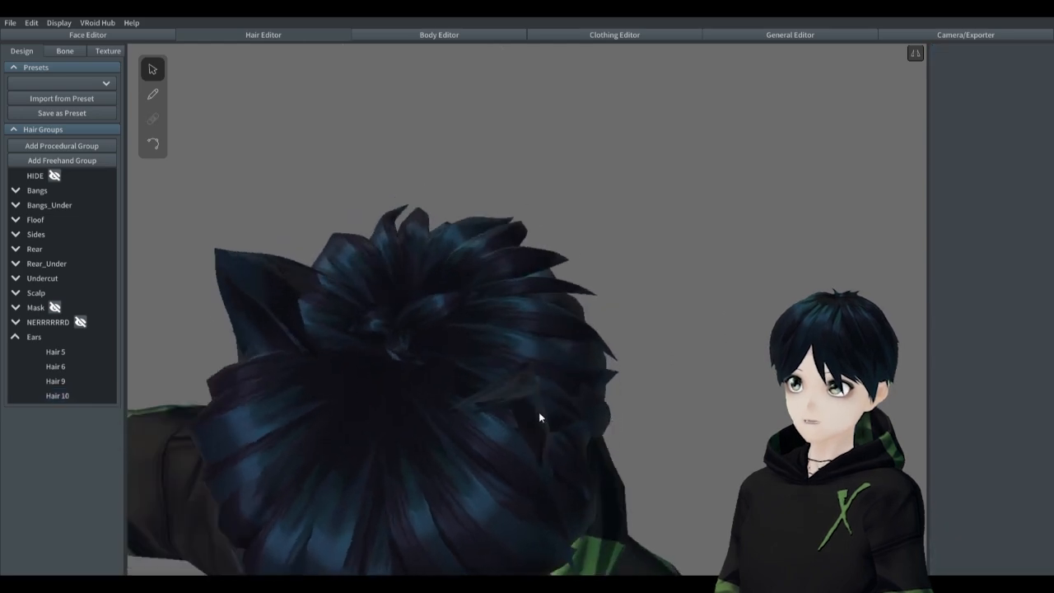
# Step: Try a twist strength of 0.062 on the reshaped ear strand
pyautogui.click(506, 406)
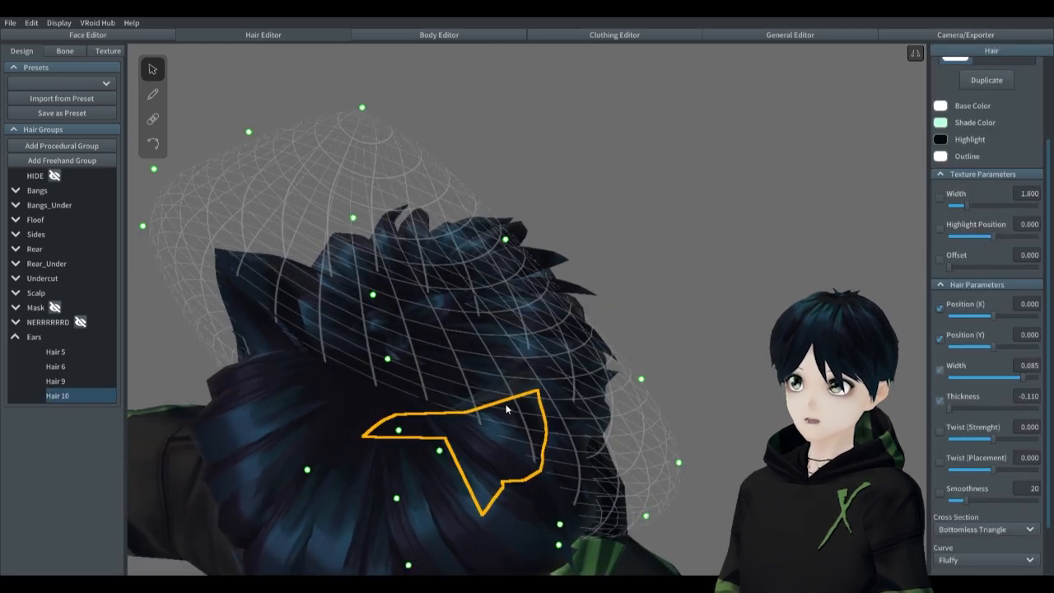
pyautogui.click(994, 439)
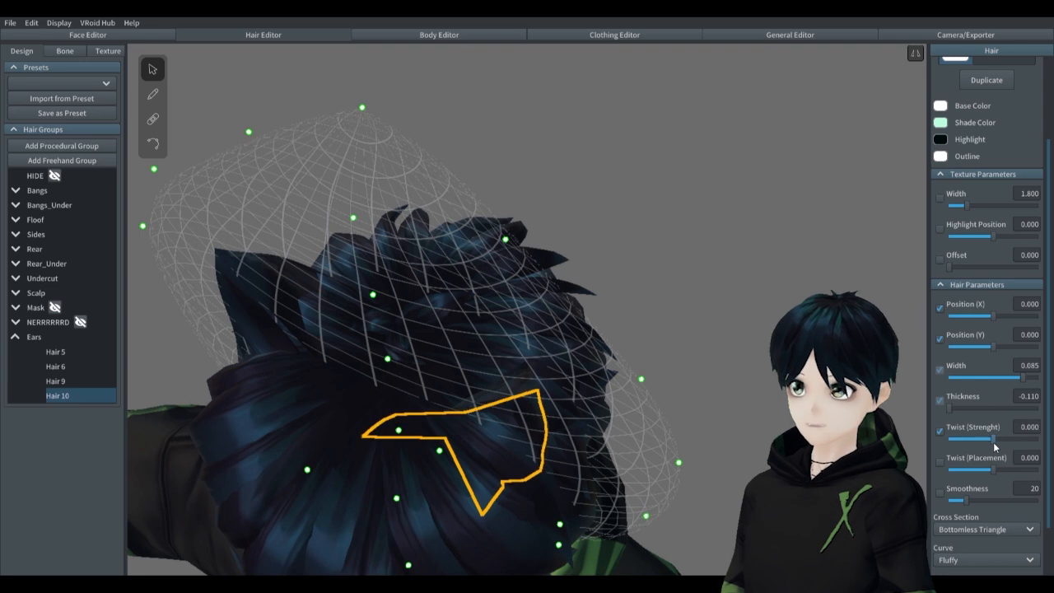
pyautogui.moveTo(993, 442); pyautogui.dragTo(997, 441)
pyautogui.click(704, 356)
pyautogui.moveTo(704, 356)
pyautogui.mouseDown(button='right')
pyautogui.moveTo(701, 339)
pyautogui.moveTo(685, 354)
pyautogui.mouseUp(button='right')
pyautogui.click(472, 394)
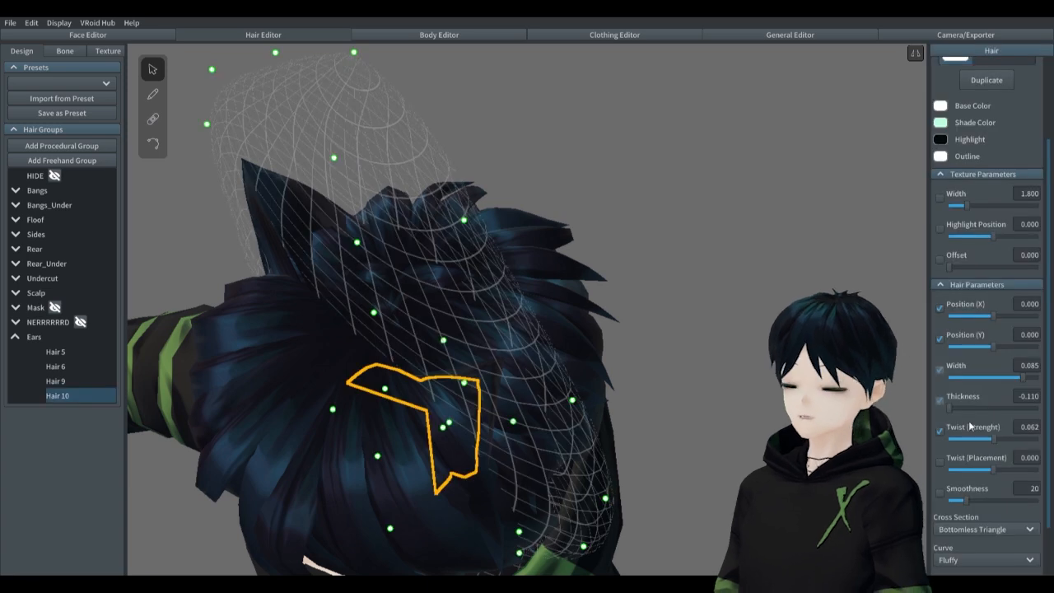
# Step: Reset the ear strand's twist strength to 0.000 and reselect the strand from behind
pyautogui.moveTo(995, 437); pyautogui.dragTo(994, 437)
pyautogui.click(644, 367)
pyautogui.moveTo(643, 367)
pyautogui.mouseDown(button='right')
pyautogui.moveTo(671, 356)
pyautogui.moveTo(661, 360)
pyautogui.mouseUp(button='right')
pyautogui.click(514, 346)
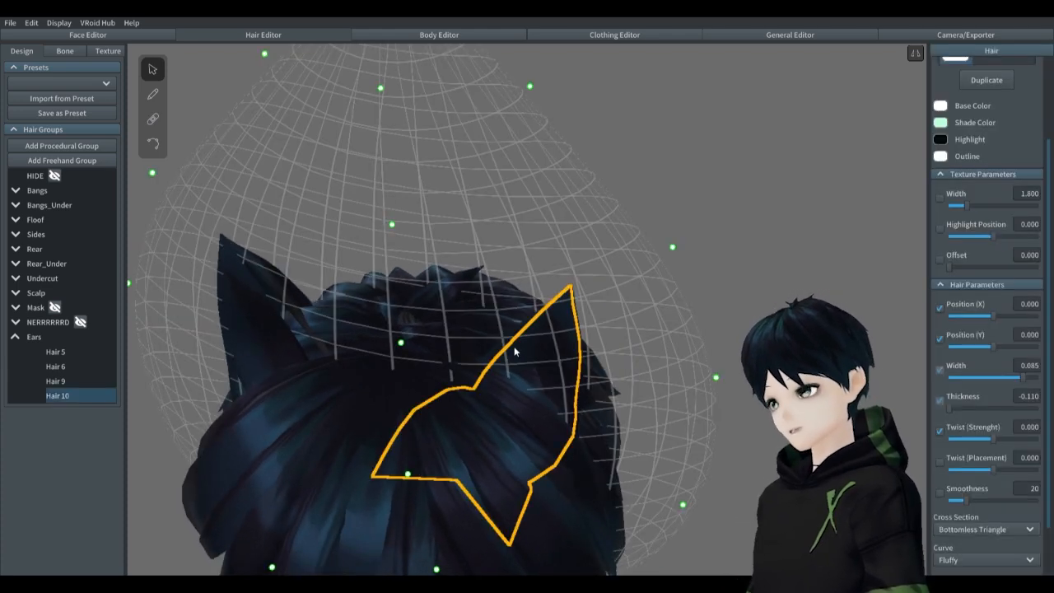
# Step: Set the width of the opposite ear's strand, Hair 9, to 0.085
pyautogui.moveTo(514, 346); pyautogui.dragTo(530, 319, button='right')
pyautogui.click(783, 361)
pyautogui.click(531, 319)
pyautogui.moveTo(611, 338); pyautogui.dragTo(625, 339, button='right')
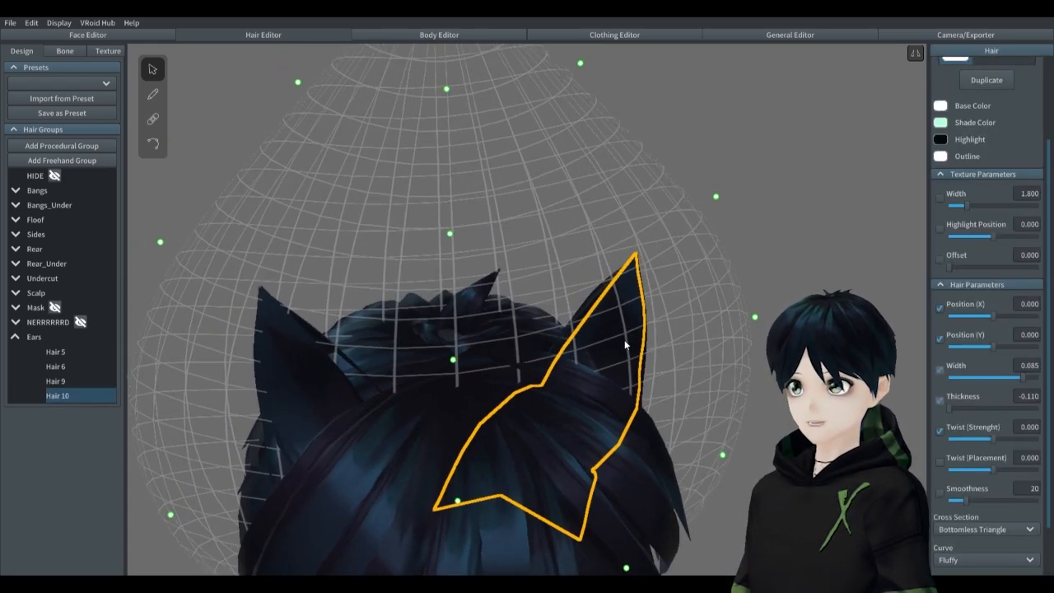
pyautogui.click(297, 373)
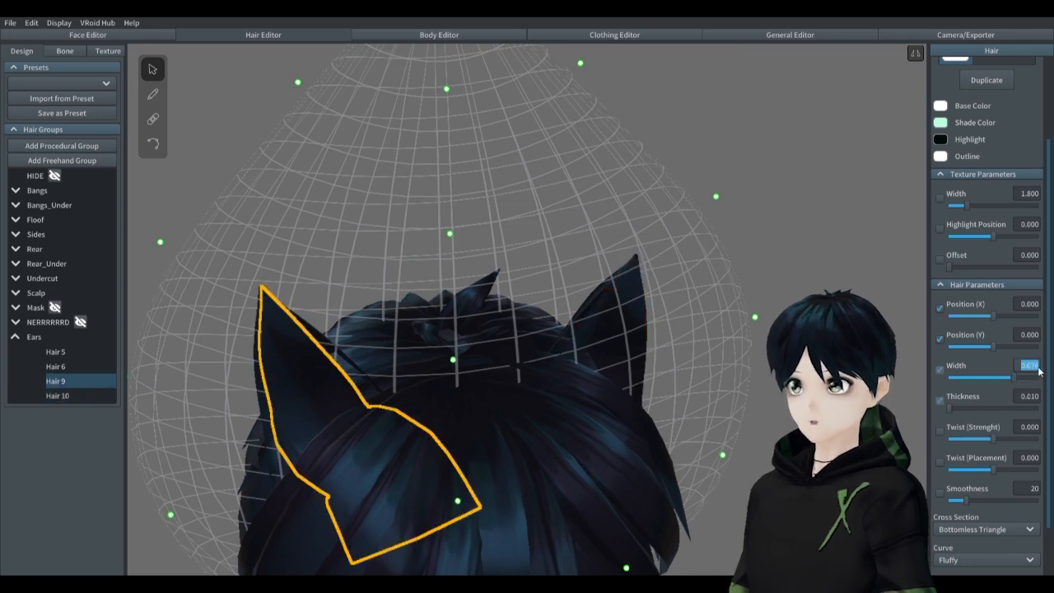
pyautogui.write('0.85')
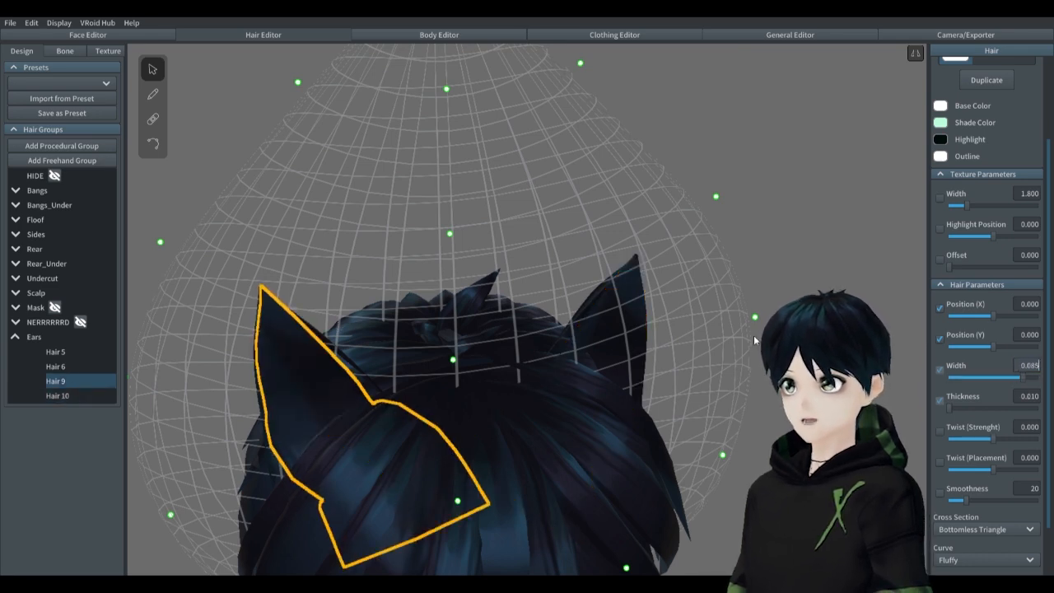
# Step: Examine the shape and symmetry of both ears from the front, up close and from further away without selection outlines
pyautogui.moveTo(498, 367); pyautogui.dragTo(534, 388, button='right')
pyautogui.click(710, 359)
pyautogui.moveTo(710, 359); pyautogui.dragTo(366, 365, button='right')
pyautogui.click(294, 407)
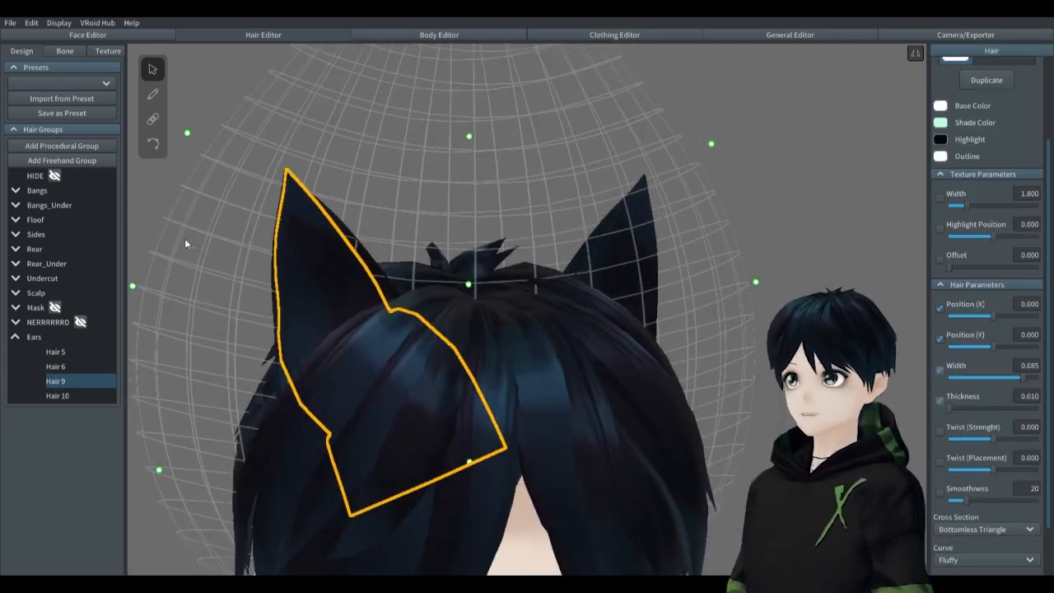
pyautogui.click(153, 144)
pyautogui.scroll(-5, 568, 341)
pyautogui.moveTo(569, 340)
pyautogui.mouseDown(button='right')
pyautogui.moveTo(547, 330)
pyautogui.moveTo(568, 336)
pyautogui.moveTo(564, 350)
pyautogui.mouseUp(button='right')
pyautogui.scroll(7, 564, 350)
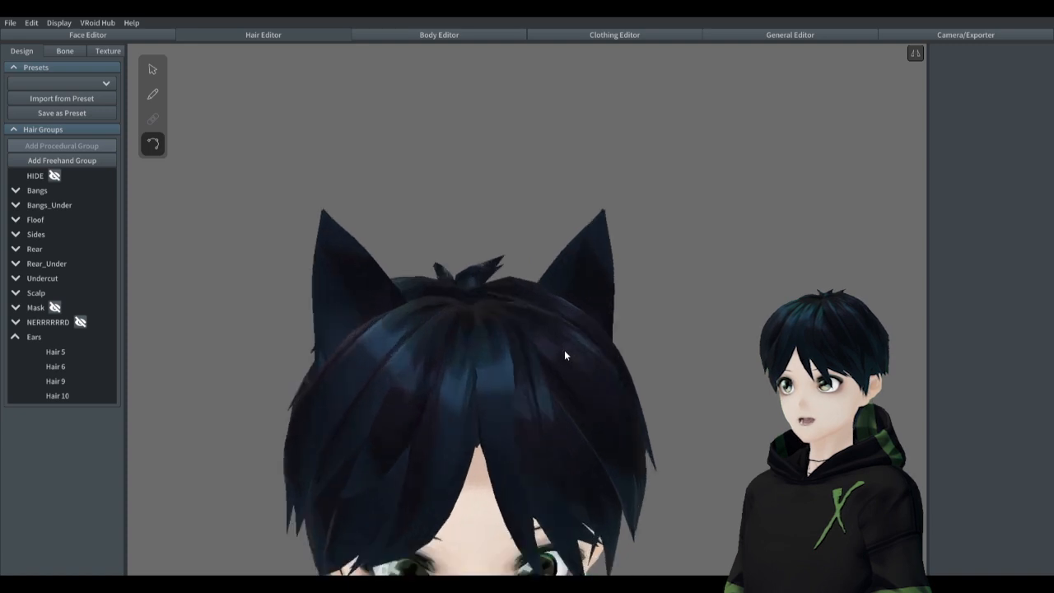
# Step: Prepare the hair brush to draw in the Ears group with the first white material
pyautogui.click(29, 337)
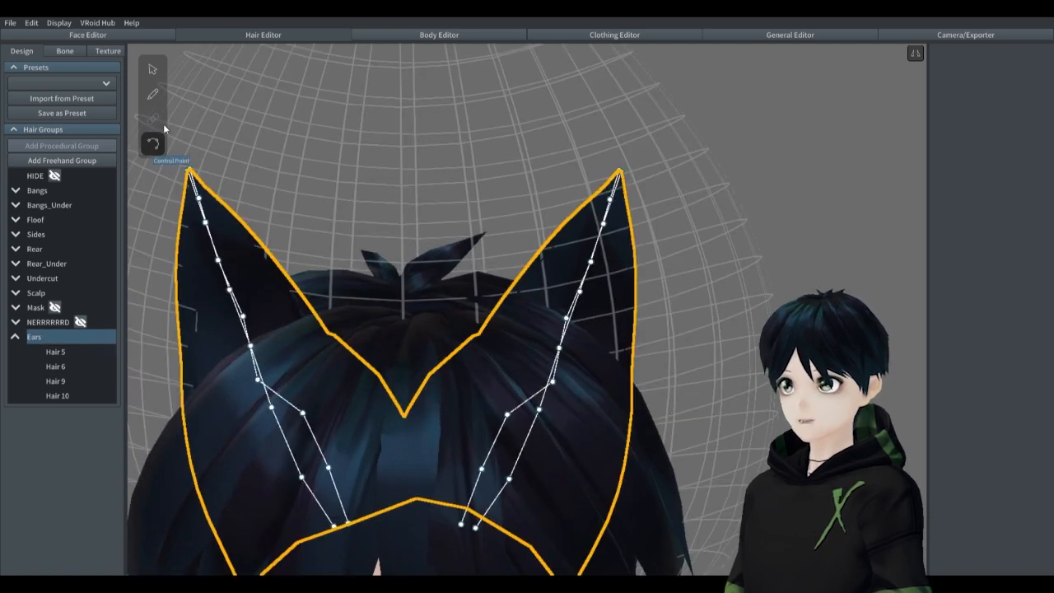
pyautogui.click(152, 94)
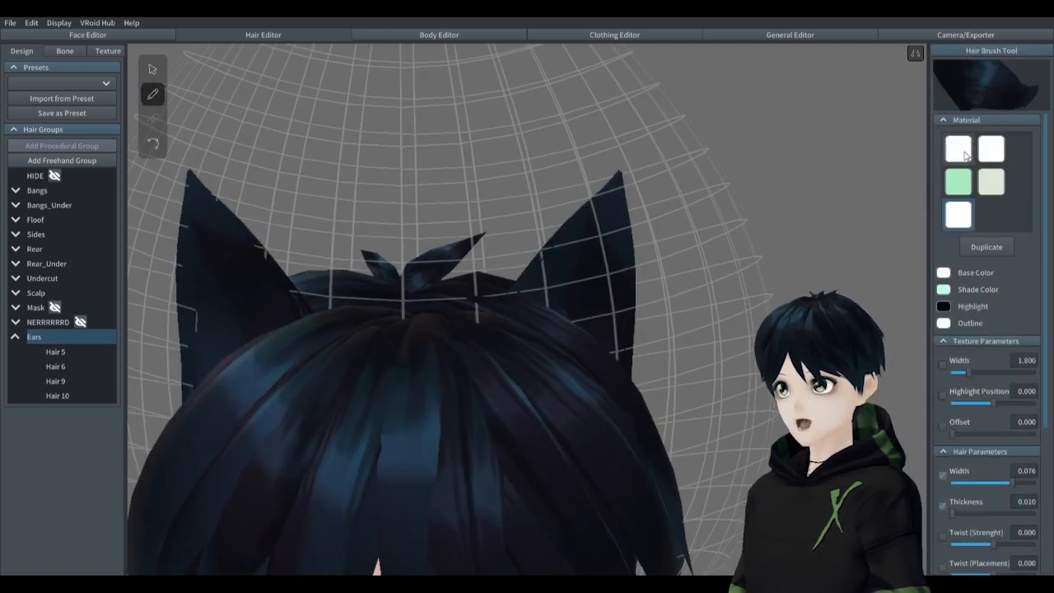
pyautogui.click(962, 151)
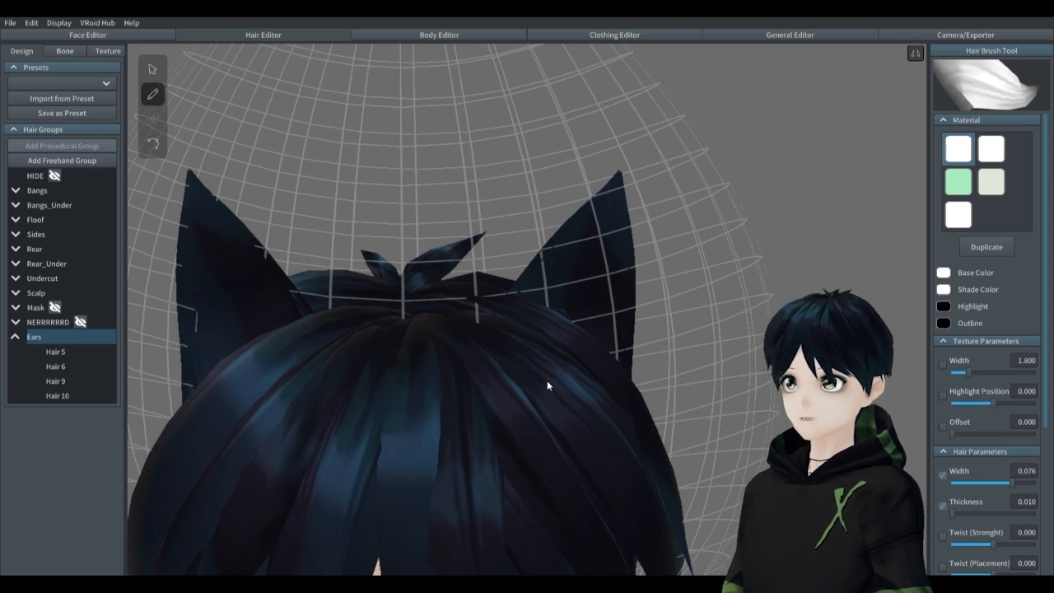
# Step: Try mirrored white inner-ear strands at brush widths 0.076 and 0.060, undoing each attempt
pyautogui.moveTo(547, 381); pyautogui.dragTo(605, 259)
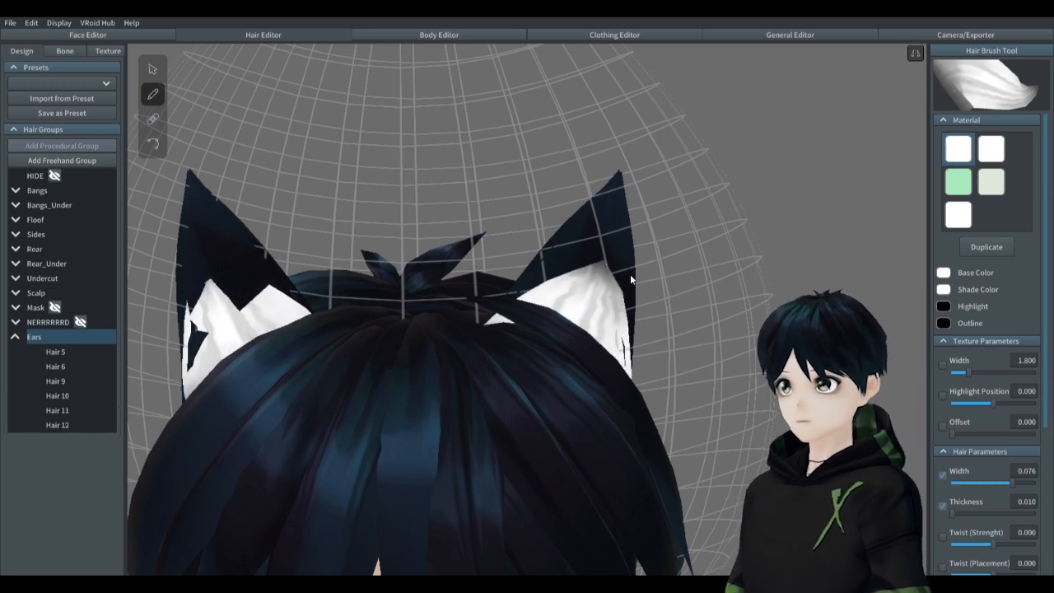
pyautogui.hotkey('ctrl', 'z')
pyautogui.scroll(-3, 981, 466)
pyautogui.moveTo(1013, 409); pyautogui.dragTo(999, 409)
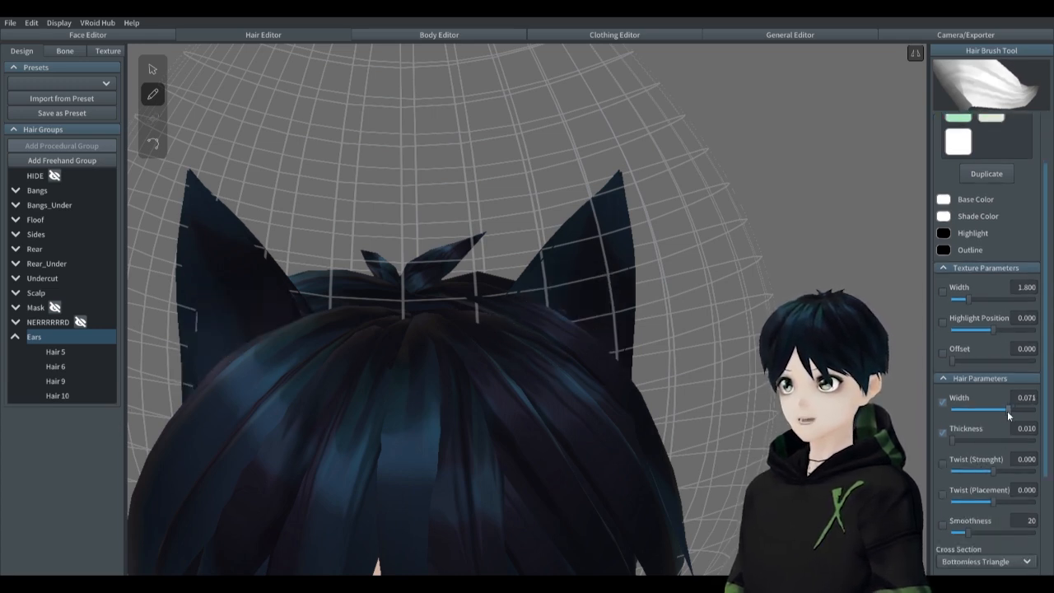
pyautogui.moveTo(551, 348); pyautogui.dragTo(602, 222)
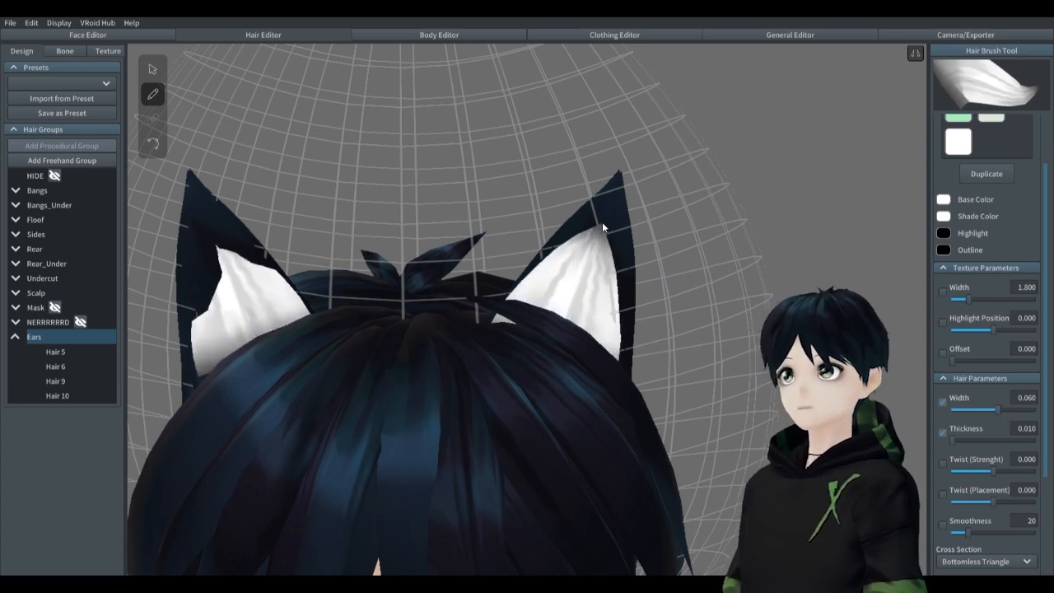
pyautogui.moveTo(602, 221)
pyautogui.mouseDown(button='right')
pyautogui.moveTo(507, 338)
pyautogui.moveTo(505, 325)
pyautogui.moveTo(541, 315)
pyautogui.moveTo(554, 354)
pyautogui.mouseUp(button='right')
pyautogui.hotkey('ctrl', 'z')
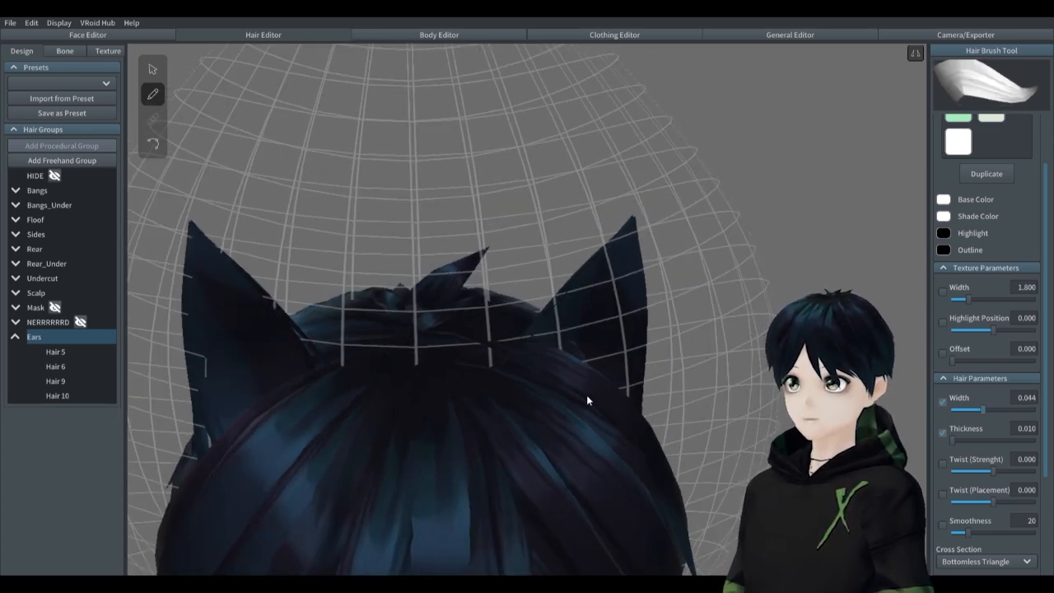
# Step: Draw a mirrored white inner-ear strand from the ear's base to near its tip with a brush width of 0.044
pyautogui.moveTo(588, 397); pyautogui.dragTo(536, 397, button='right')
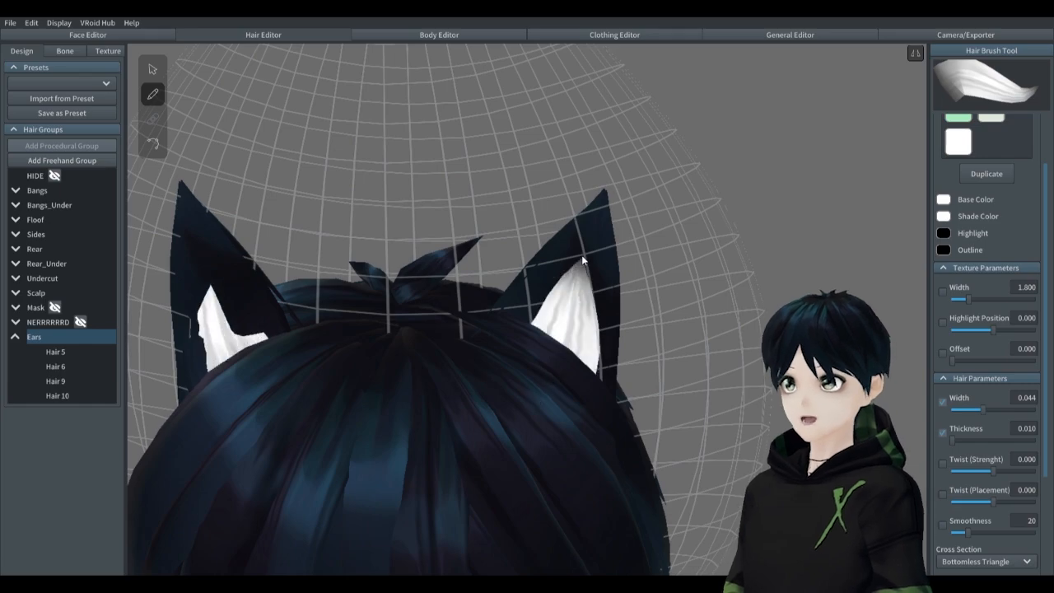
pyautogui.moveTo(590, 227); pyautogui.dragTo(591, 226)
pyautogui.moveTo(760, 227)
pyautogui.mouseDown(button='right')
pyautogui.moveTo(781, 249)
pyautogui.moveTo(803, 237)
pyautogui.moveTo(738, 258)
pyautogui.moveTo(786, 240)
pyautogui.mouseUp(button='right')
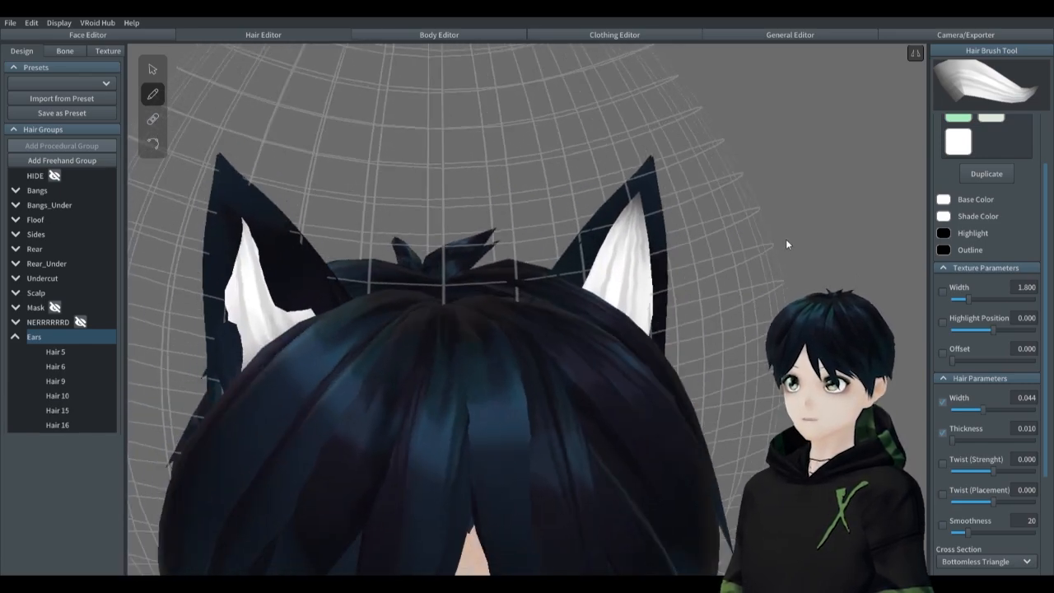
# Step: Compare the hair parameters of the ear strands Hair 10 and Hair 9
pyautogui.click(154, 72)
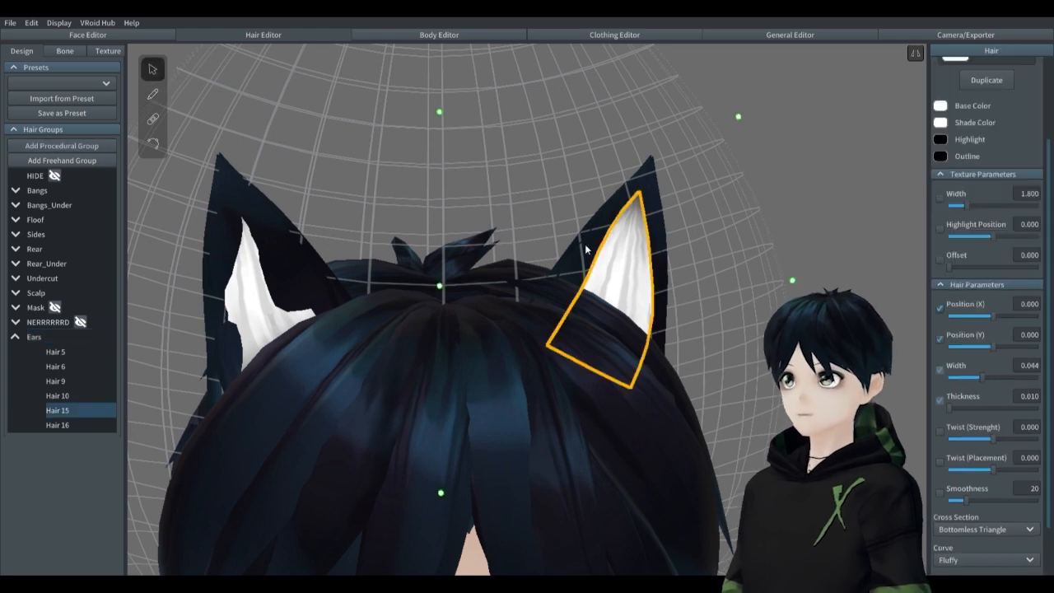
pyautogui.click(590, 250)
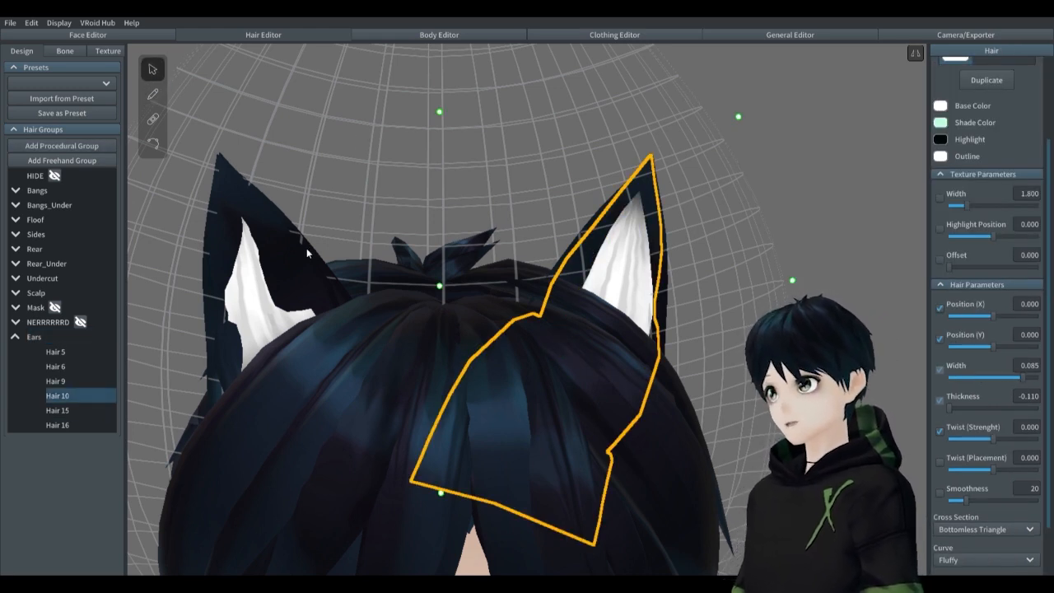
pyautogui.click(281, 264)
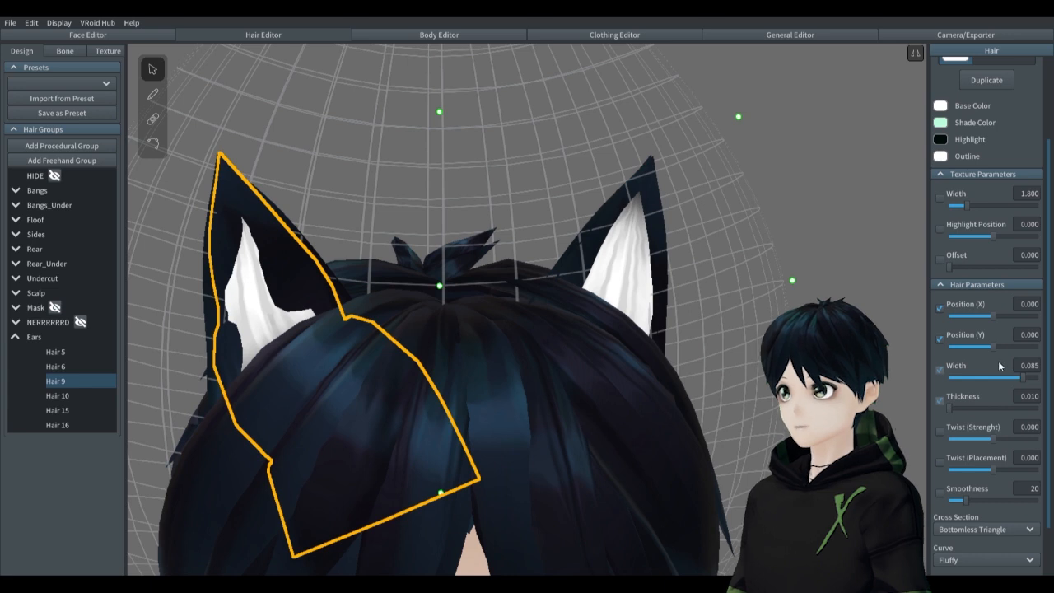
pyautogui.click(657, 240)
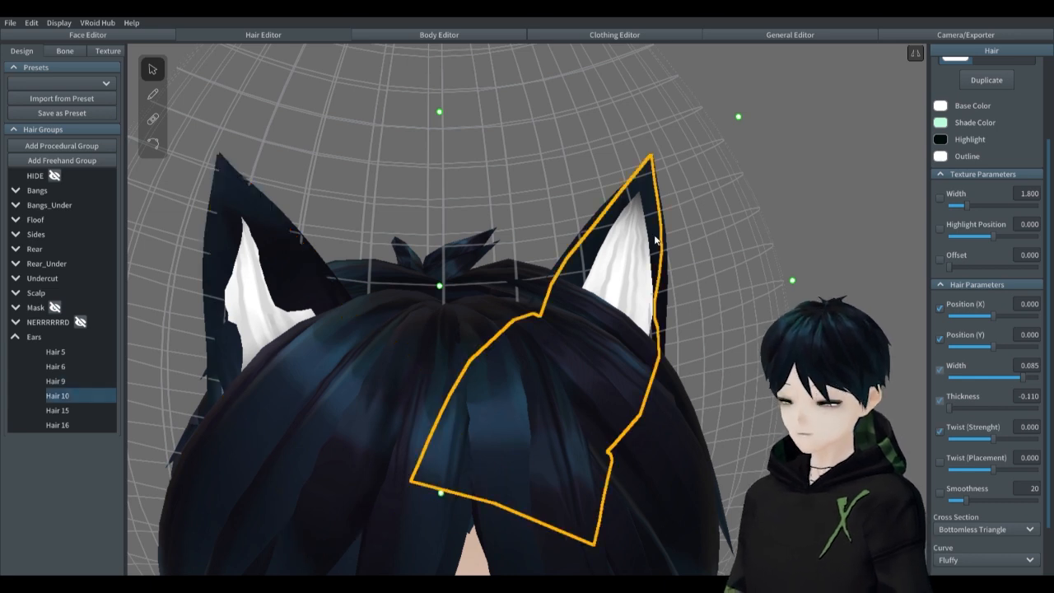
pyautogui.click(276, 246)
# Step: Try thickness values of 0.110 and 0.010 on the Hair 9 ear strand and check the ears from the front
pyautogui.click(1030, 397)
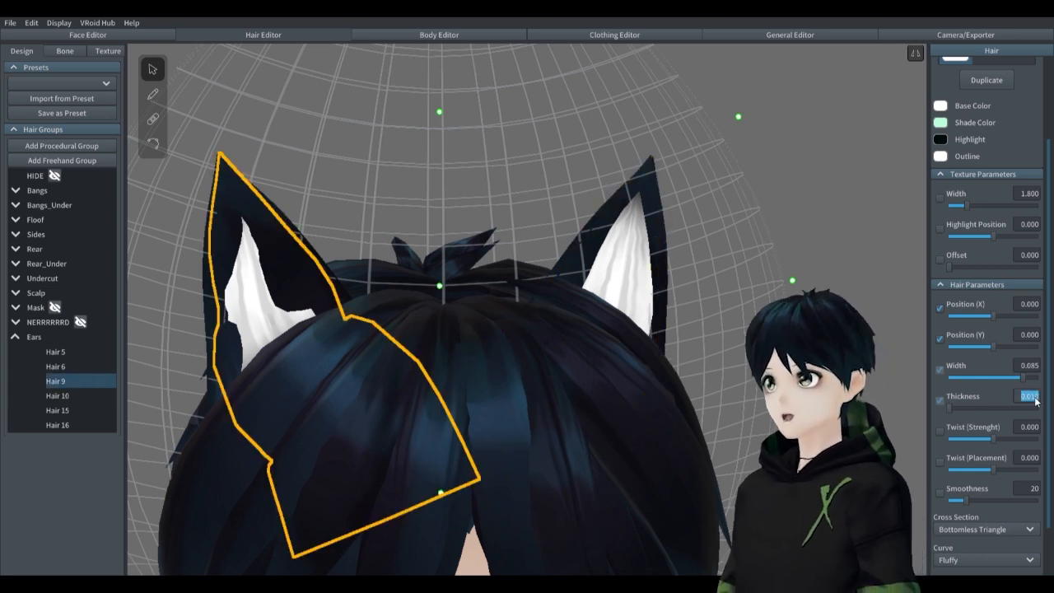
pyautogui.write('0.110')
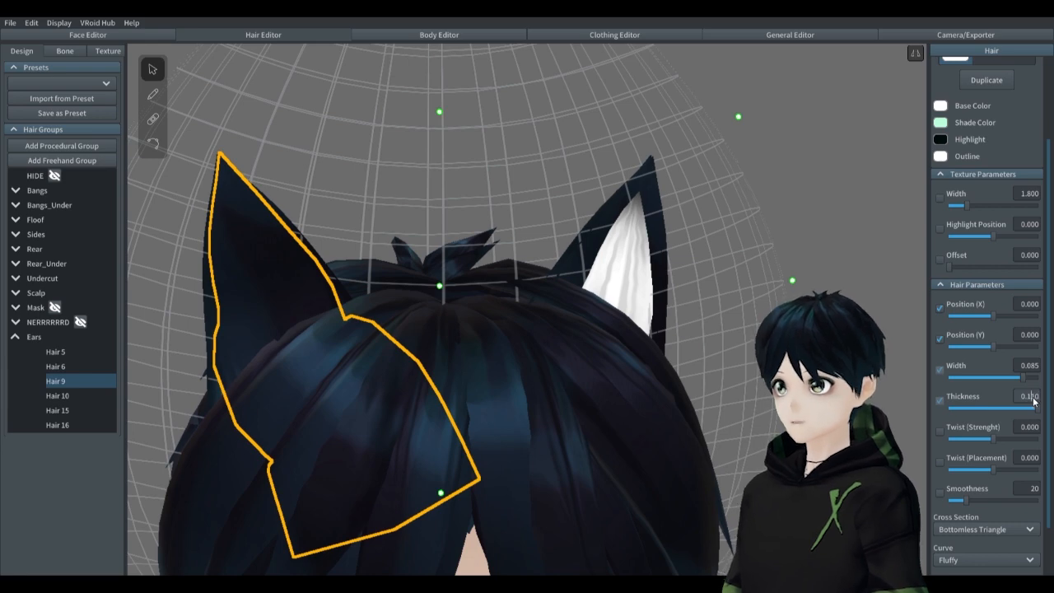
pyautogui.press('BackSpace')
pyautogui.write('0')
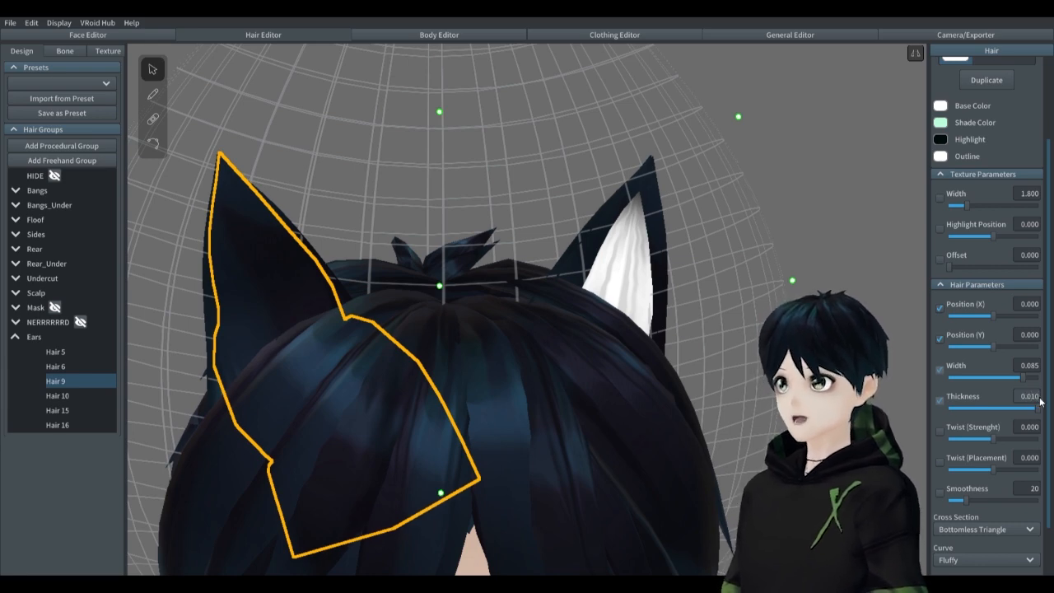
pyautogui.press('Return')
pyautogui.moveTo(715, 391); pyautogui.dragTo(449, 376, button='right')
pyautogui.click(707, 436)
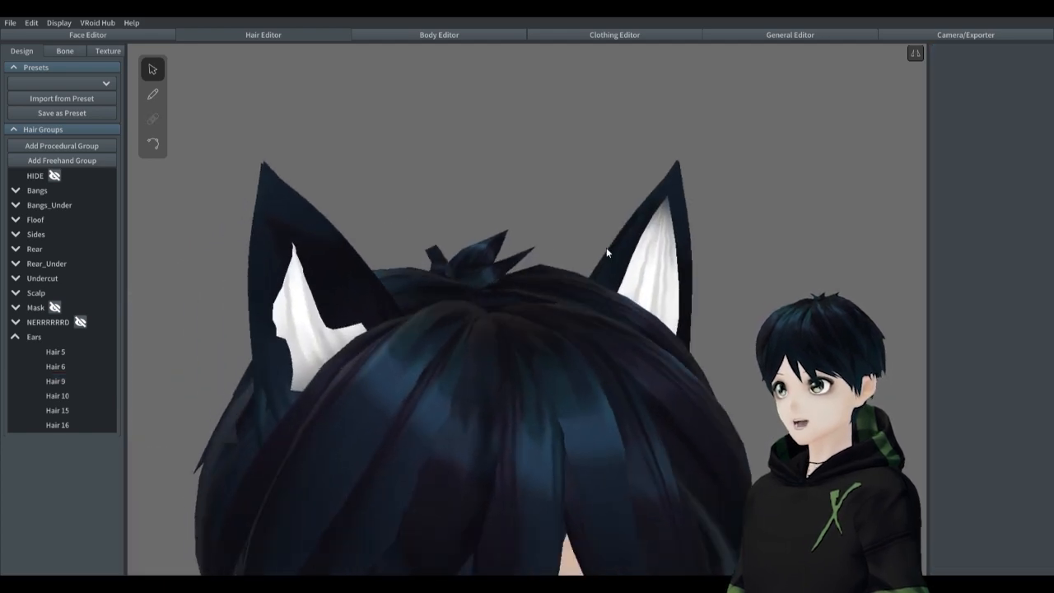
pyautogui.click(356, 284)
pyautogui.moveTo(598, 401); pyautogui.dragTo(528, 399, button='right')
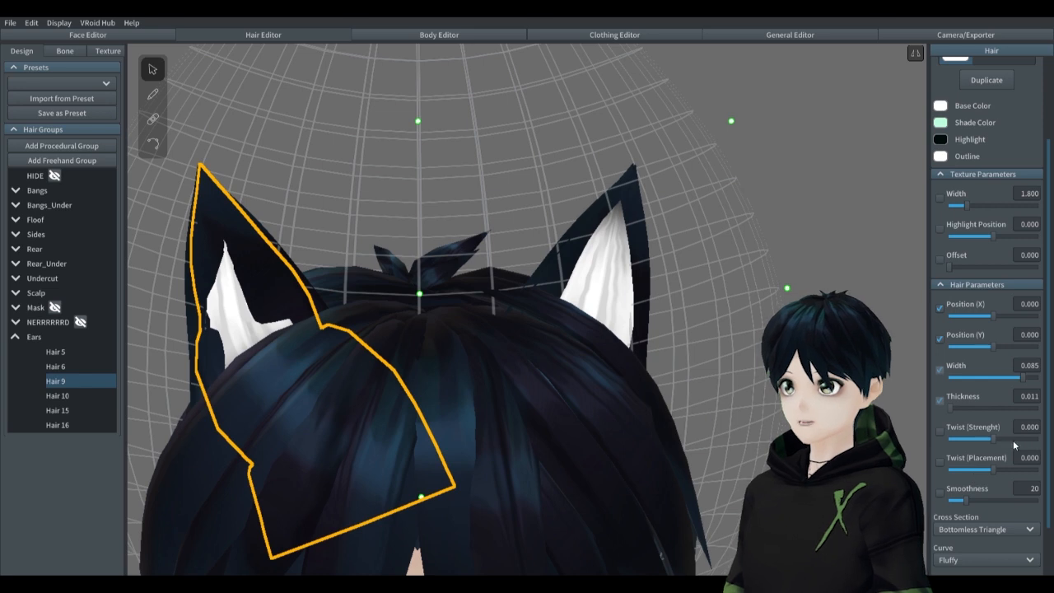
# Step: Compare Hair 9 with Hair 10 again and retry a thickness of 0.110 on Hair 9
pyautogui.click(645, 270)
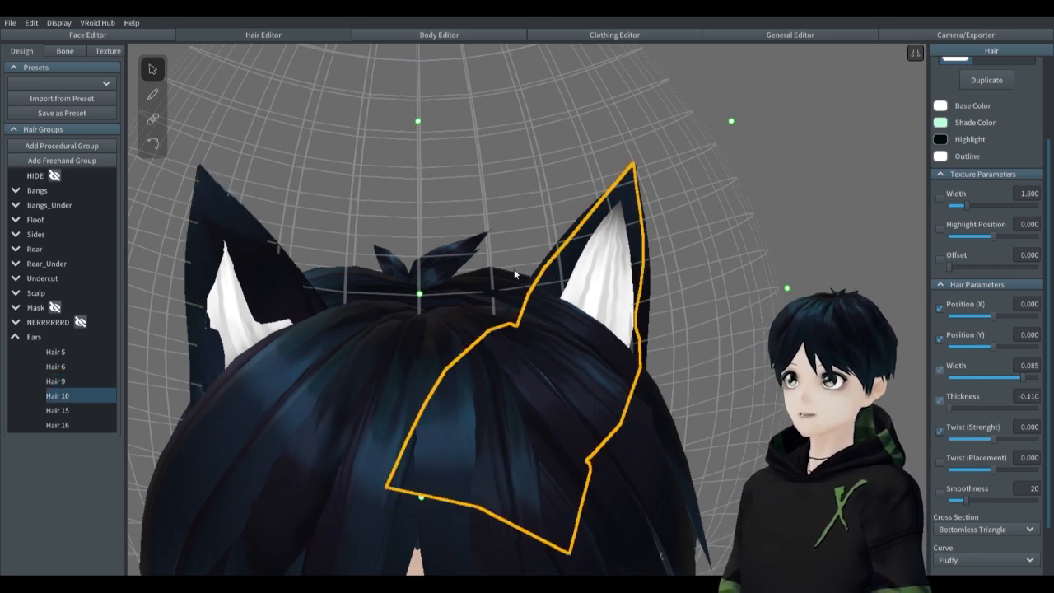
pyautogui.click(262, 255)
pyautogui.click(1033, 397)
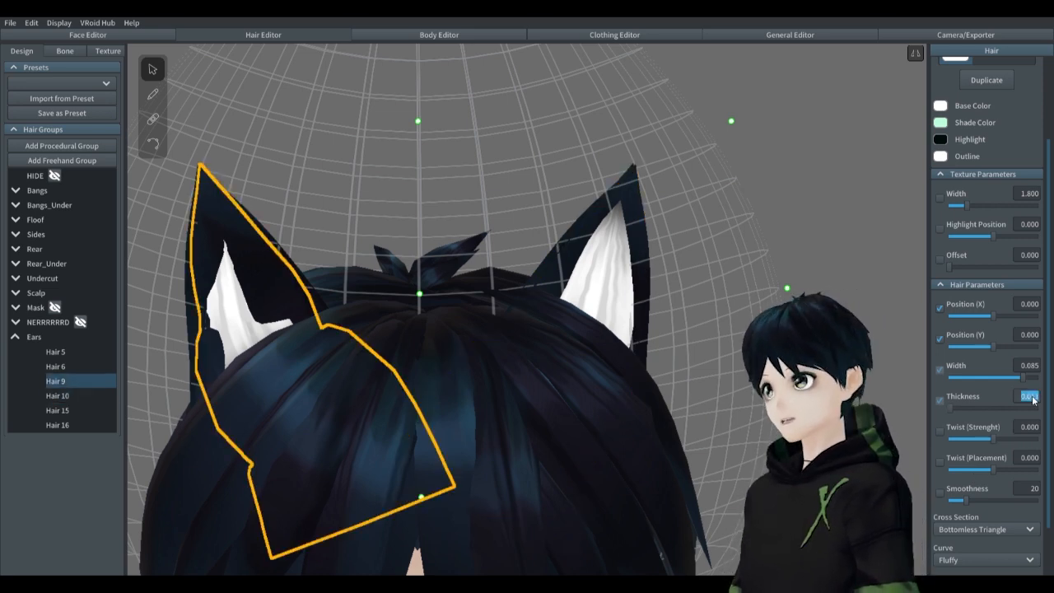
pyautogui.write('0')
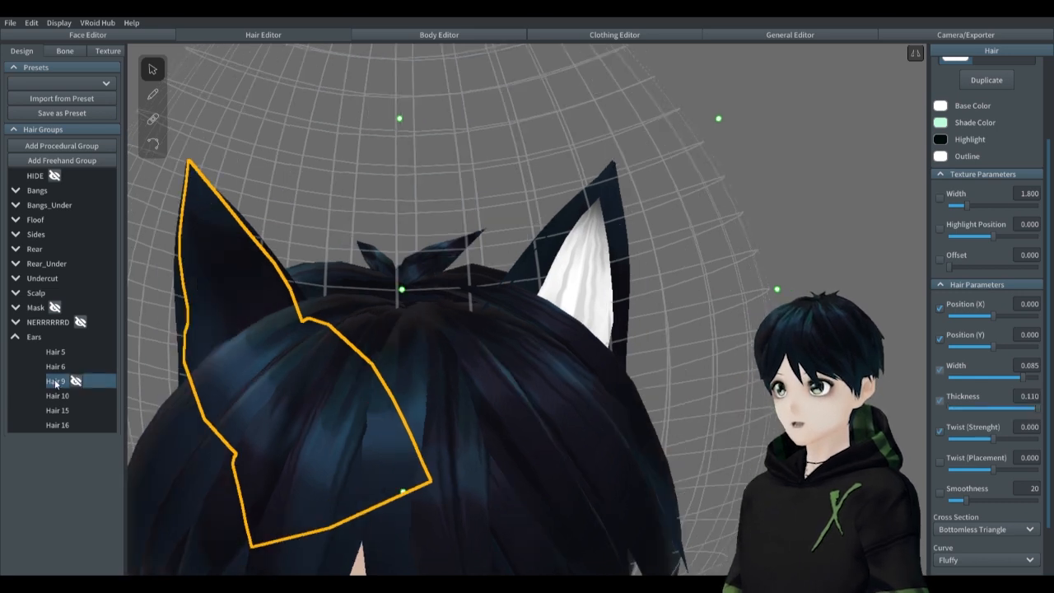
# Step: Delete the Hair 9 ear strand and replace it with a duplicate of Hair 10 flipped onto that ear
pyautogui.rightClick(55, 381)
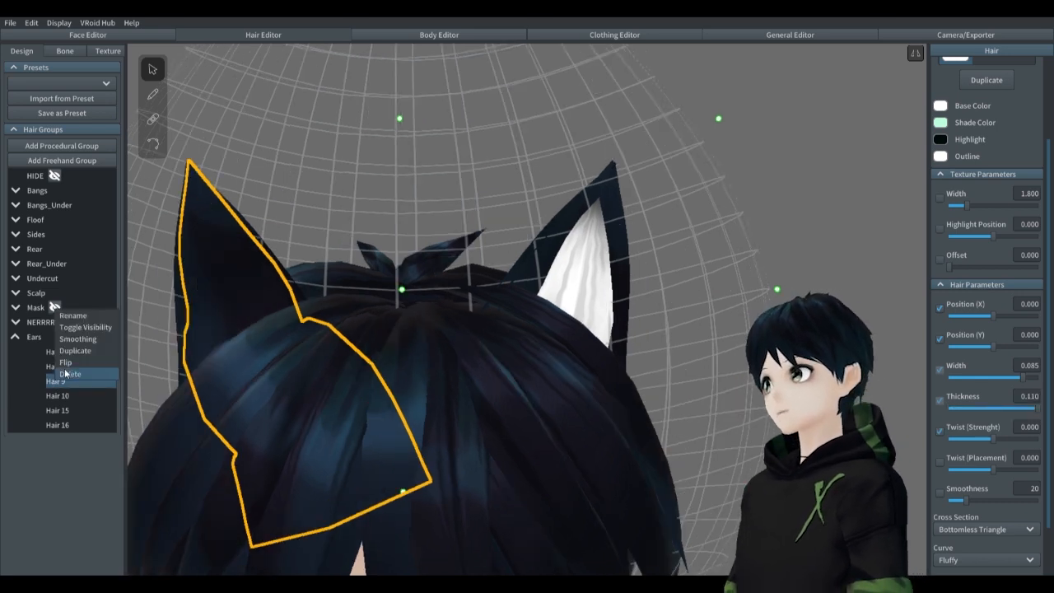
pyautogui.click(76, 375)
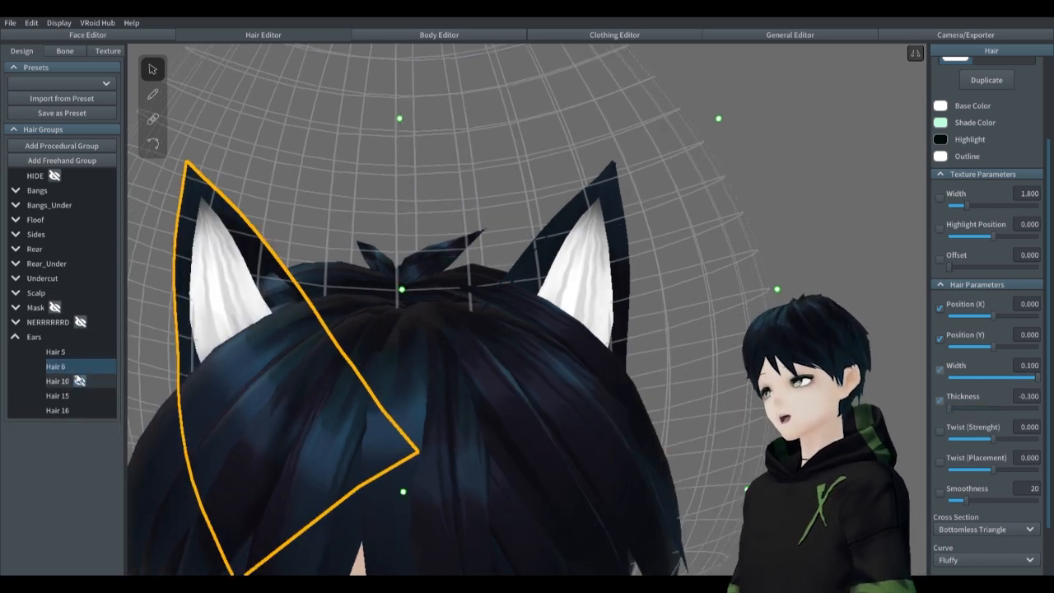
pyautogui.click(619, 236)
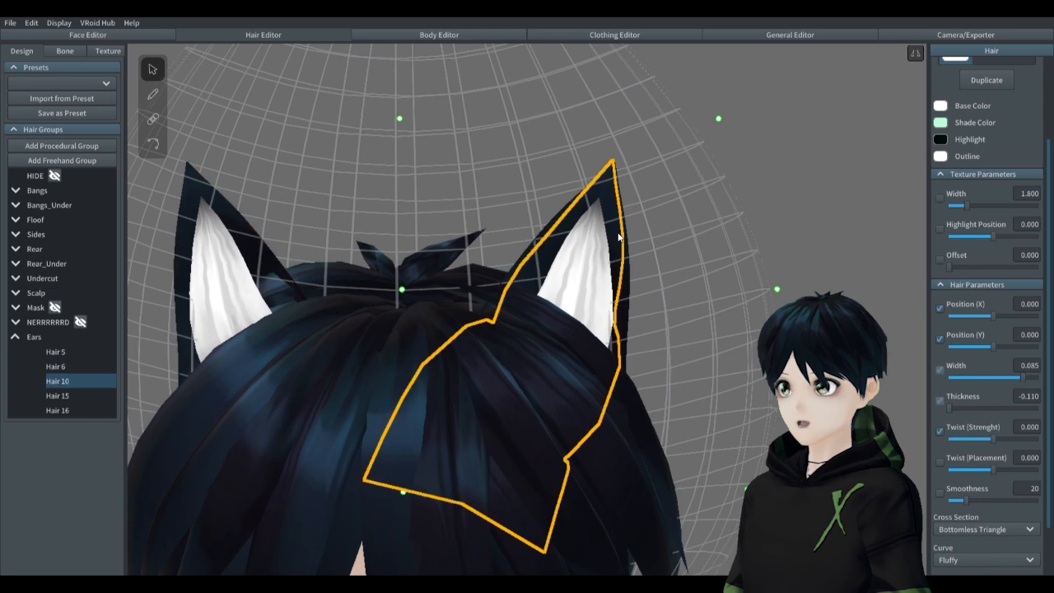
pyautogui.rightClick(64, 381)
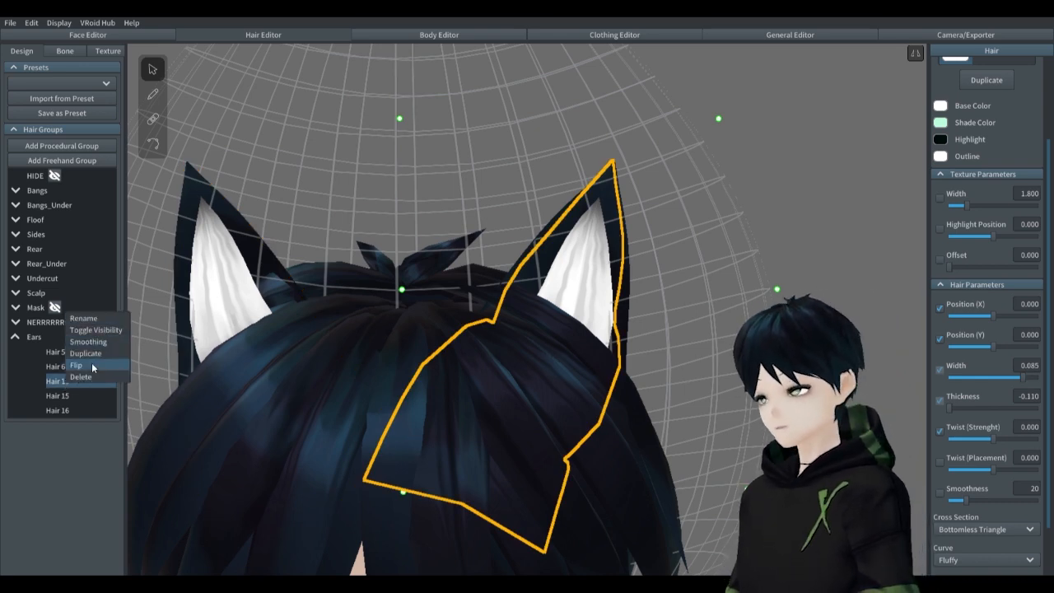
pyautogui.click(95, 361)
pyautogui.rightClick(60, 425)
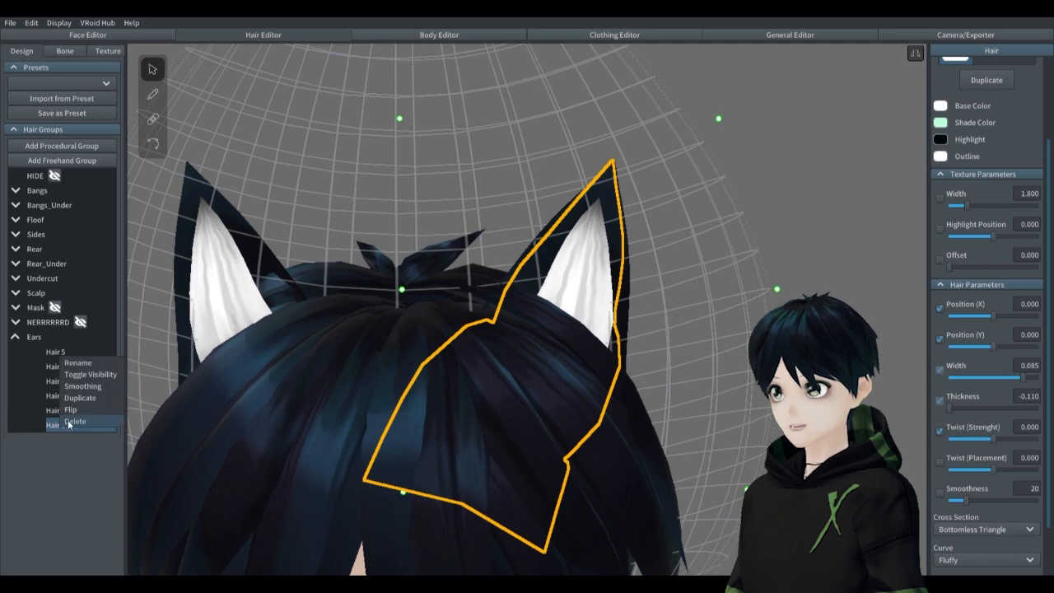
pyautogui.click(78, 411)
pyautogui.click(649, 290)
pyautogui.moveTo(649, 290); pyautogui.dragTo(292, 319, button='right')
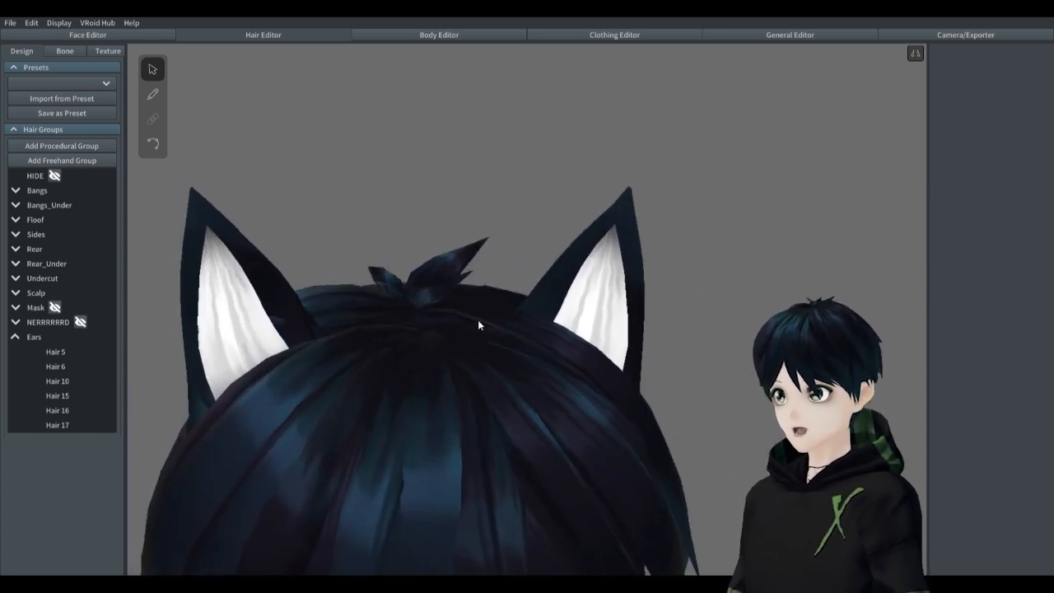
# Step: Shift the two middle control points of the inner-ear strand Hair 16 slightly towards the centre of the head
pyautogui.moveTo(479, 325)
pyautogui.mouseDown(button='right')
pyautogui.moveTo(504, 331)
pyautogui.moveTo(482, 326)
pyautogui.mouseUp(button='right')
pyautogui.click(265, 340)
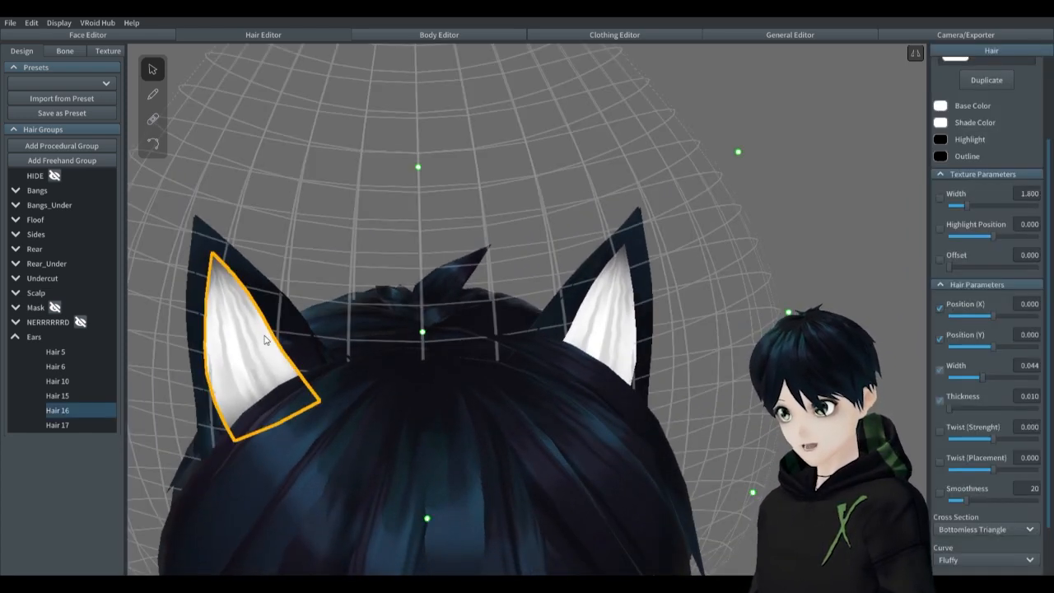
pyautogui.click(151, 145)
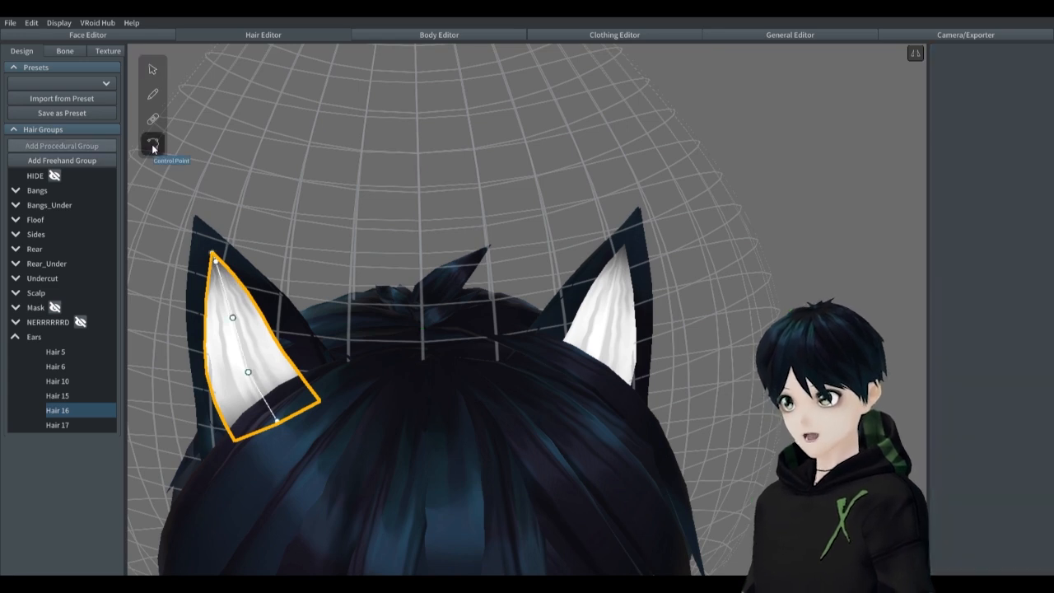
pyautogui.moveTo(249, 372); pyautogui.dragTo(256, 369)
pyautogui.moveTo(233, 316); pyautogui.dragTo(237, 318)
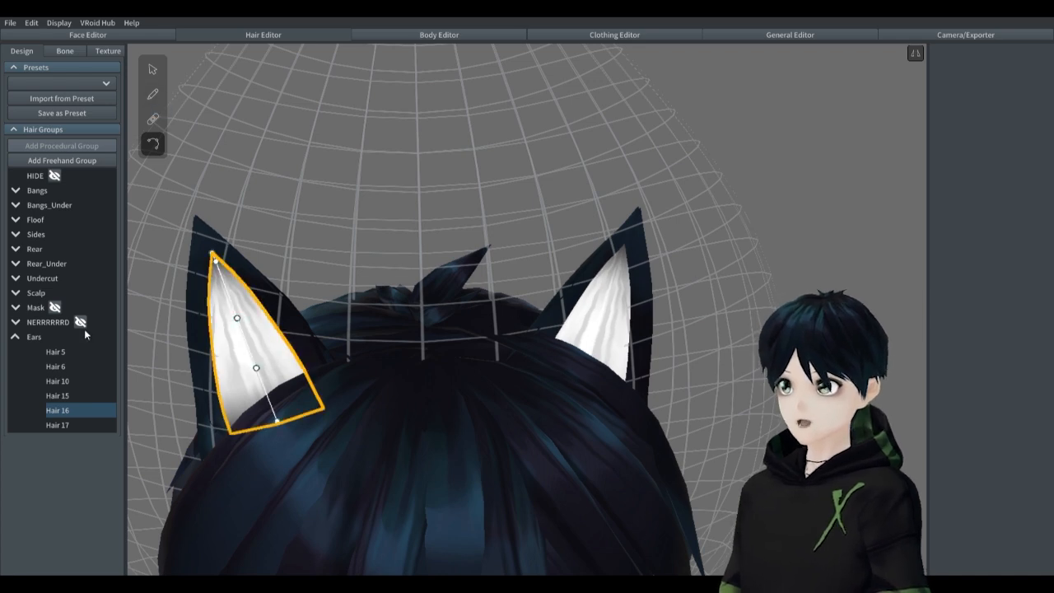
# Step: Widen the white inner-ear strand on each ear slightly so the pair matches
pyautogui.click(152, 70)
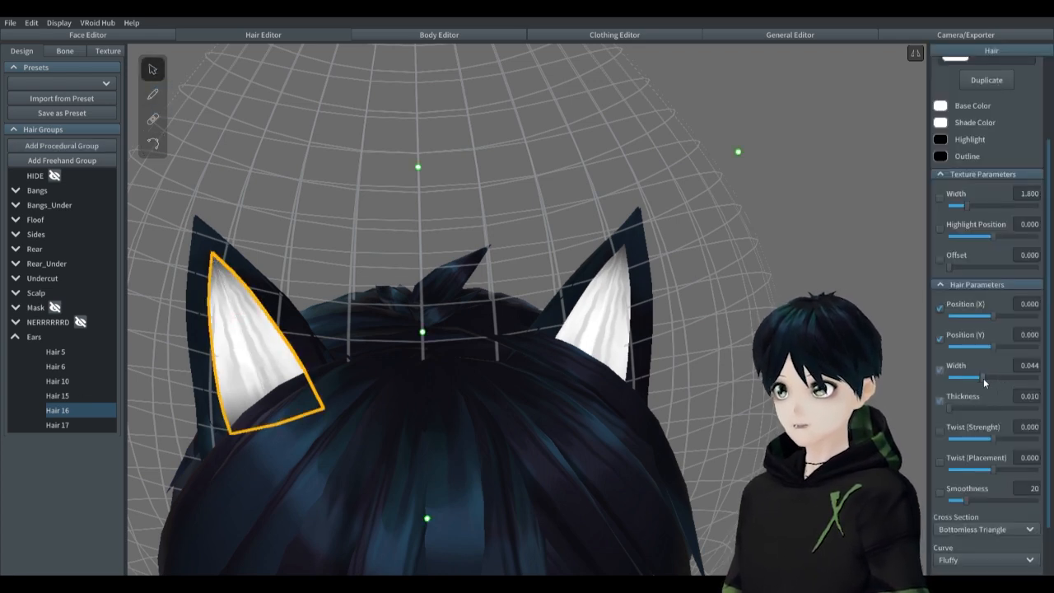
pyautogui.moveTo(984, 381); pyautogui.dragTo(991, 379)
pyautogui.click(766, 239)
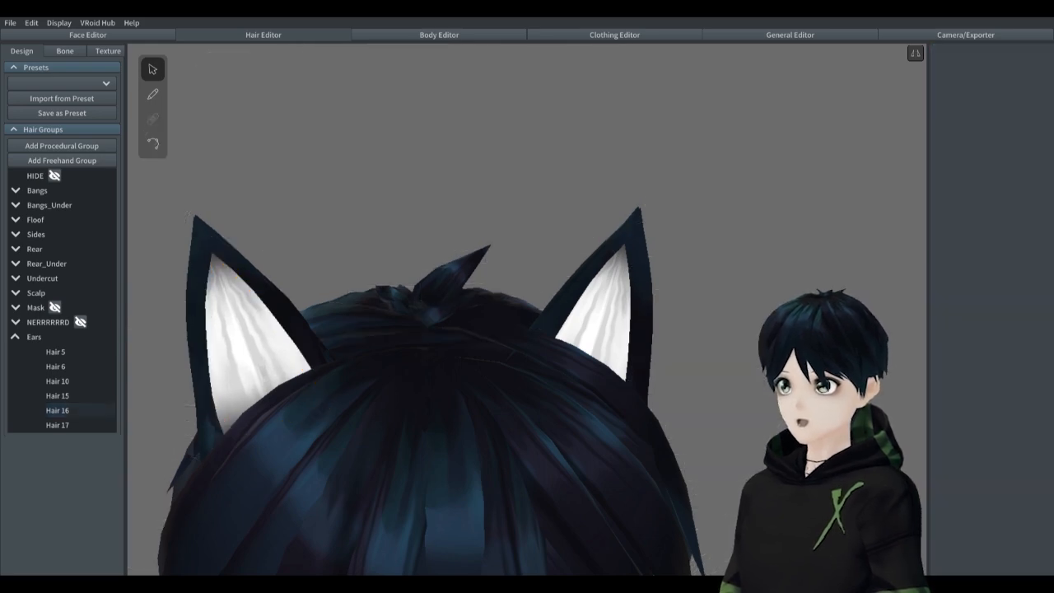
pyautogui.moveTo(766, 239); pyautogui.dragTo(640, 327, button='right')
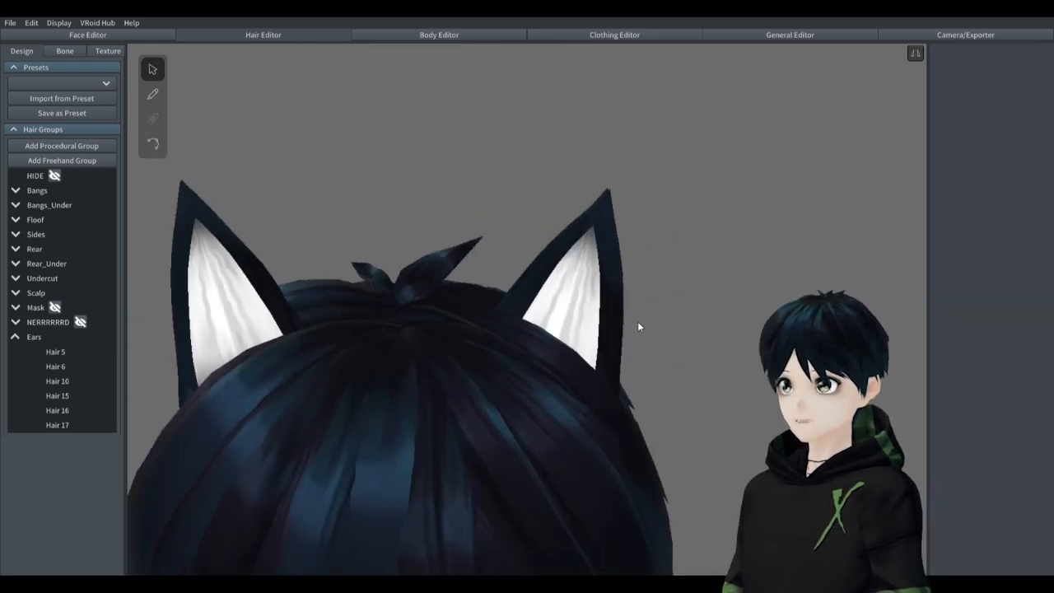
pyautogui.click(594, 331)
pyautogui.moveTo(982, 378); pyautogui.dragTo(990, 378)
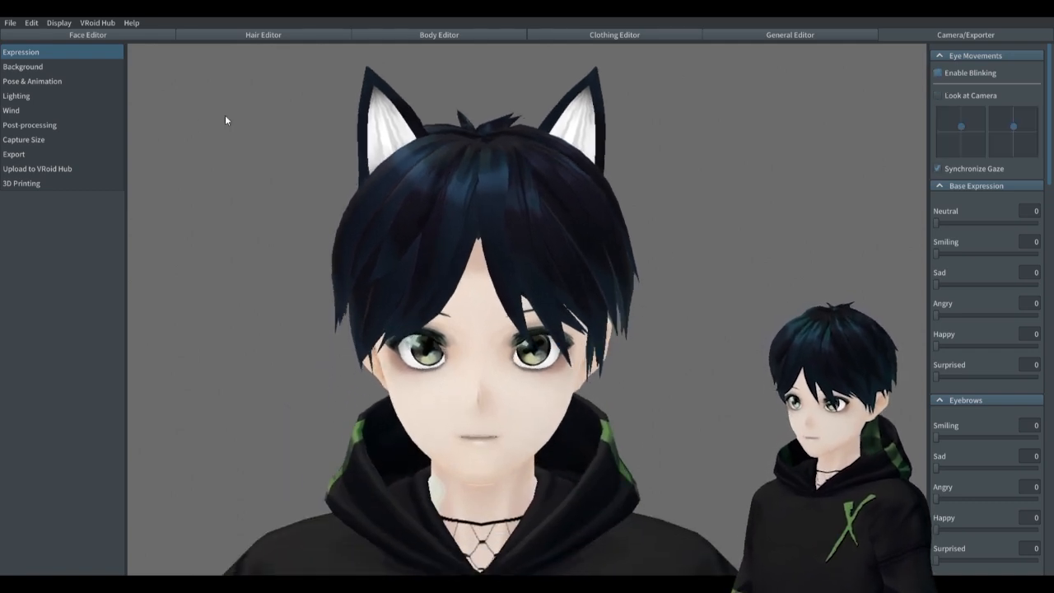
# Step: Preview the ears on the character in the Walking and Running animations
pyautogui.click(33, 80)
pyautogui.click(962, 206)
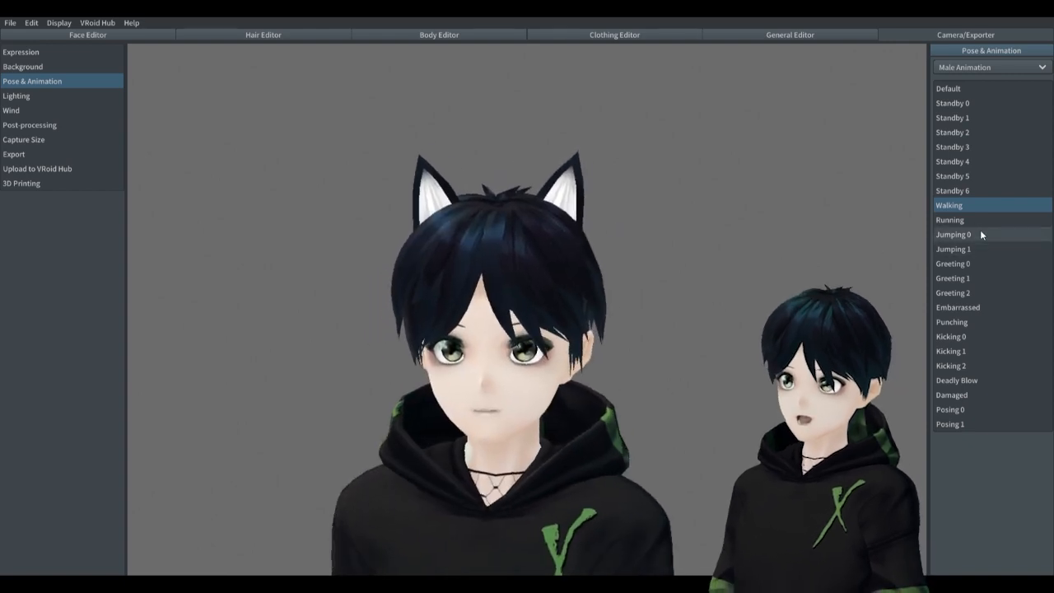
pyautogui.click(960, 220)
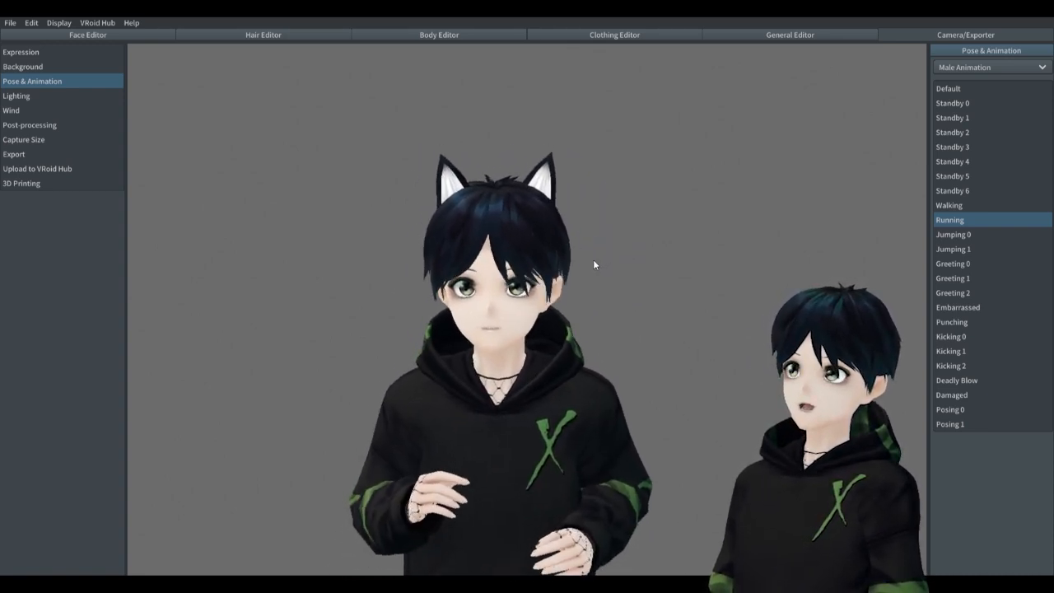
pyautogui.click(958, 210)
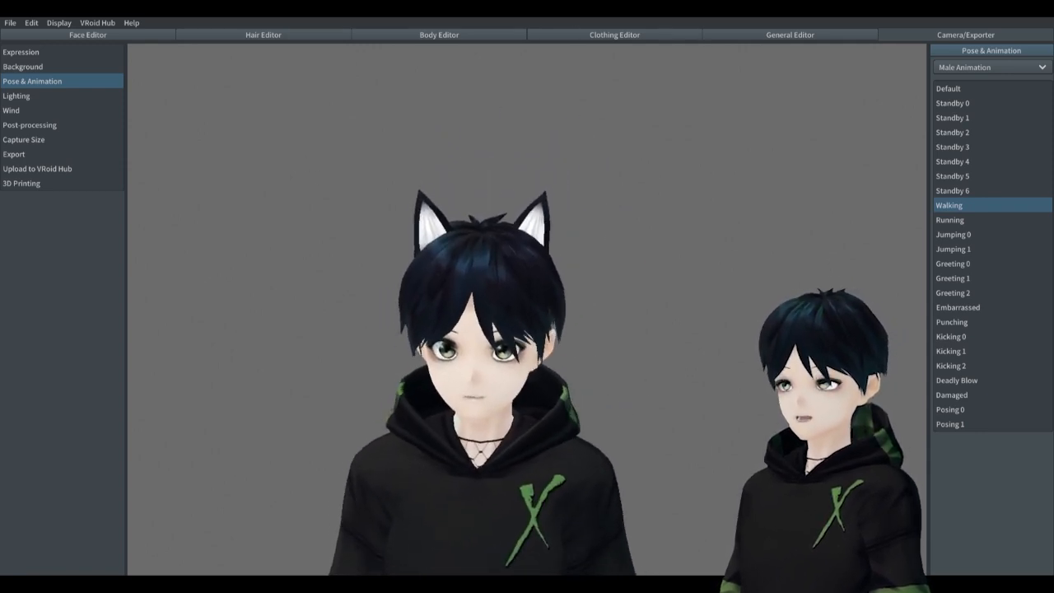
# Step: Create a hair bone group from ear strands Hair 6, Hair 16 and Hair 17, with bone count 1 and fixed point 0.40
pyautogui.click(249, 35)
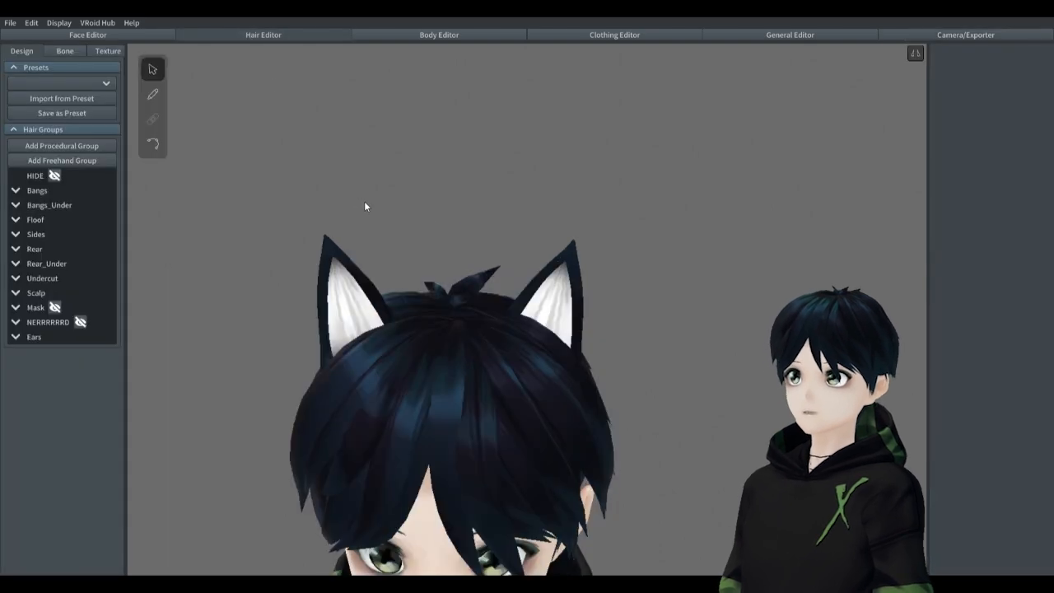
pyautogui.click(77, 53)
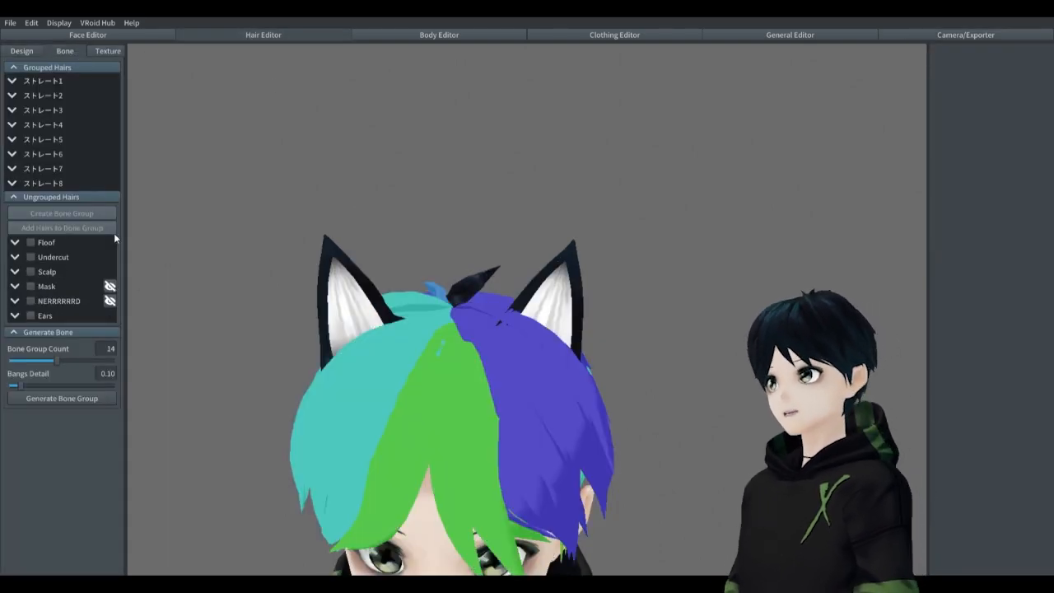
pyautogui.click(31, 316)
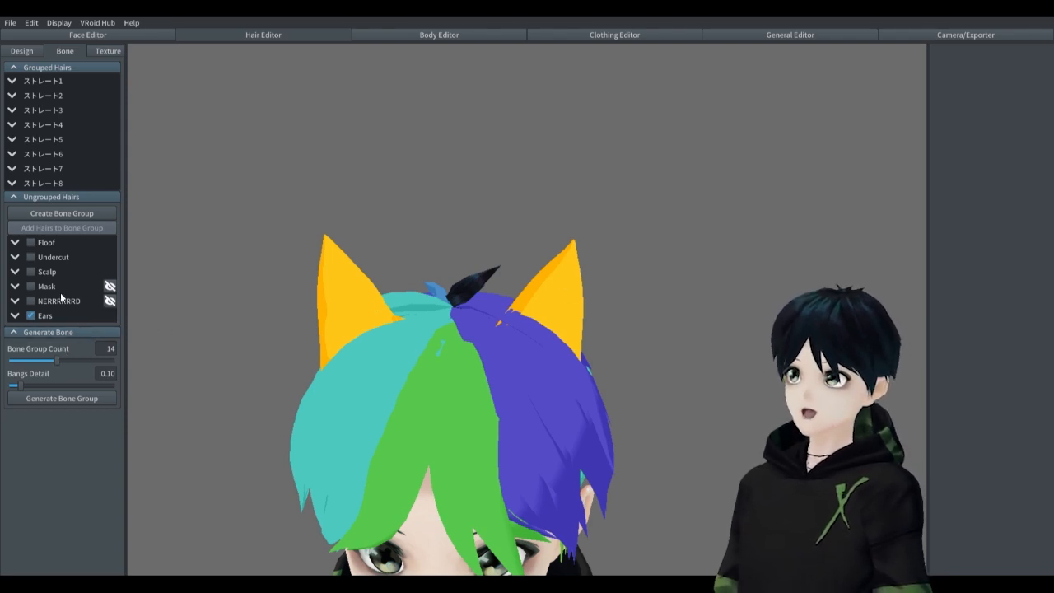
pyautogui.click(14, 317)
pyautogui.click(49, 331)
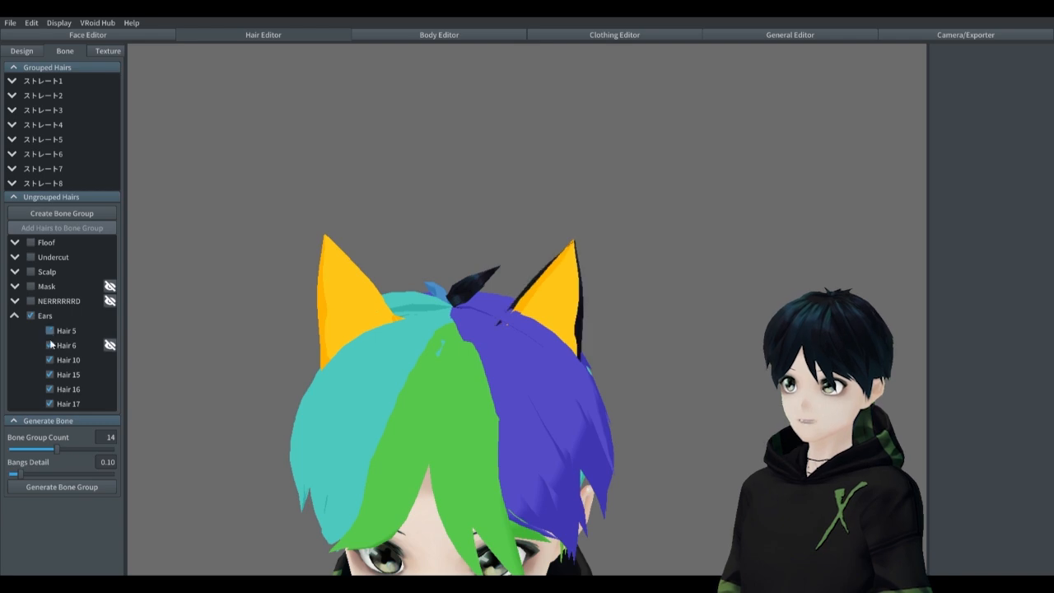
pyautogui.click(50, 345)
pyautogui.click(50, 375)
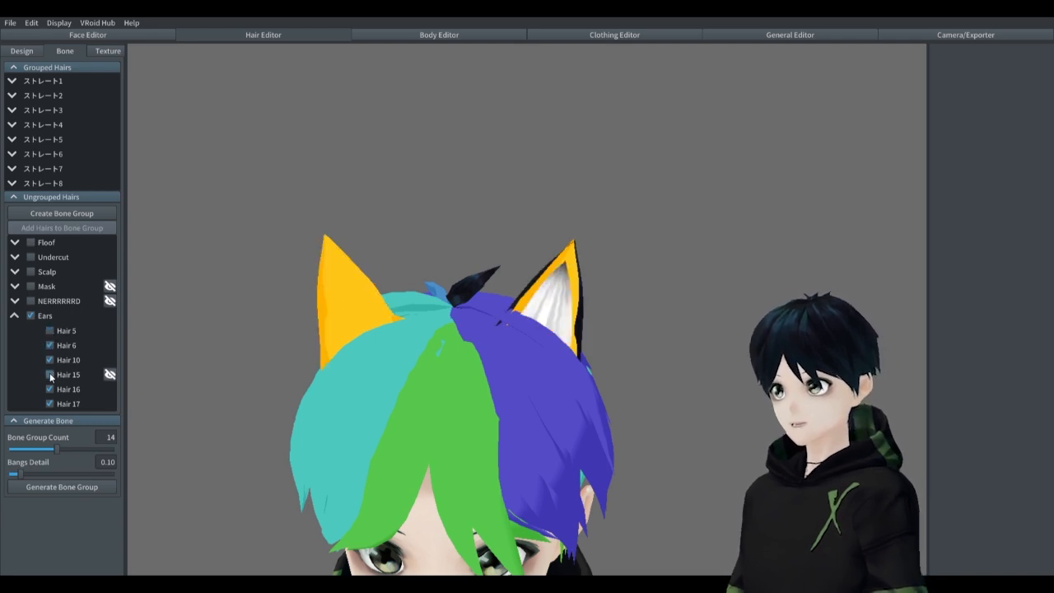
pyautogui.click(50, 404)
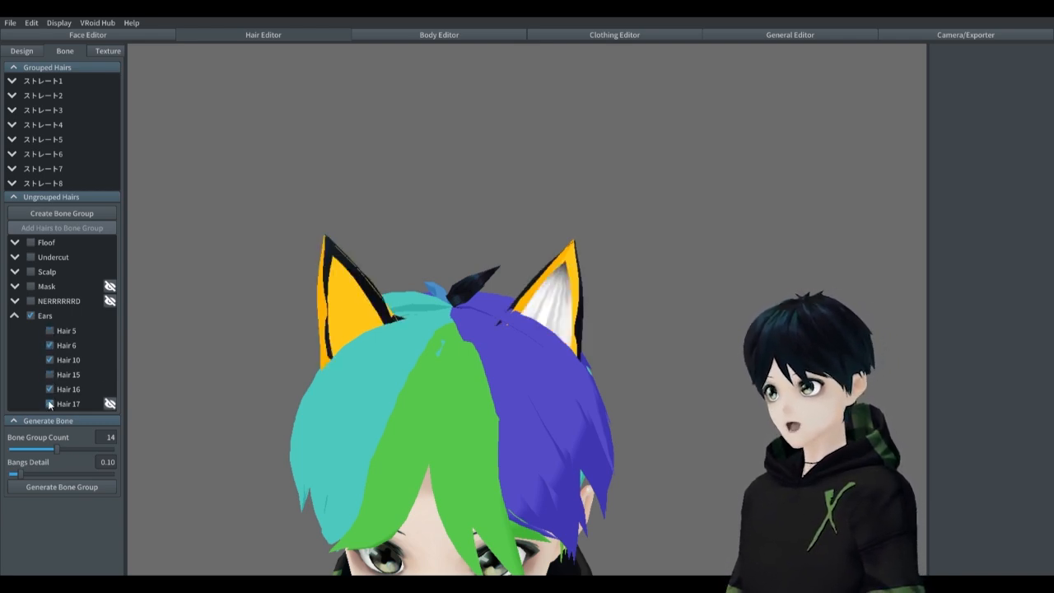
pyautogui.click(50, 404)
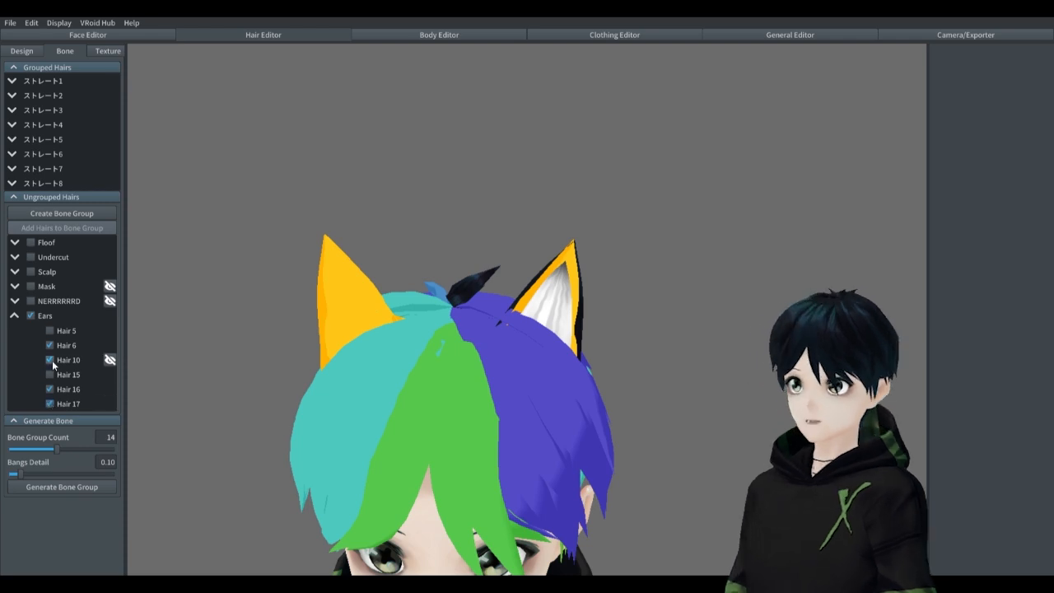
pyautogui.click(51, 360)
pyautogui.click(51, 375)
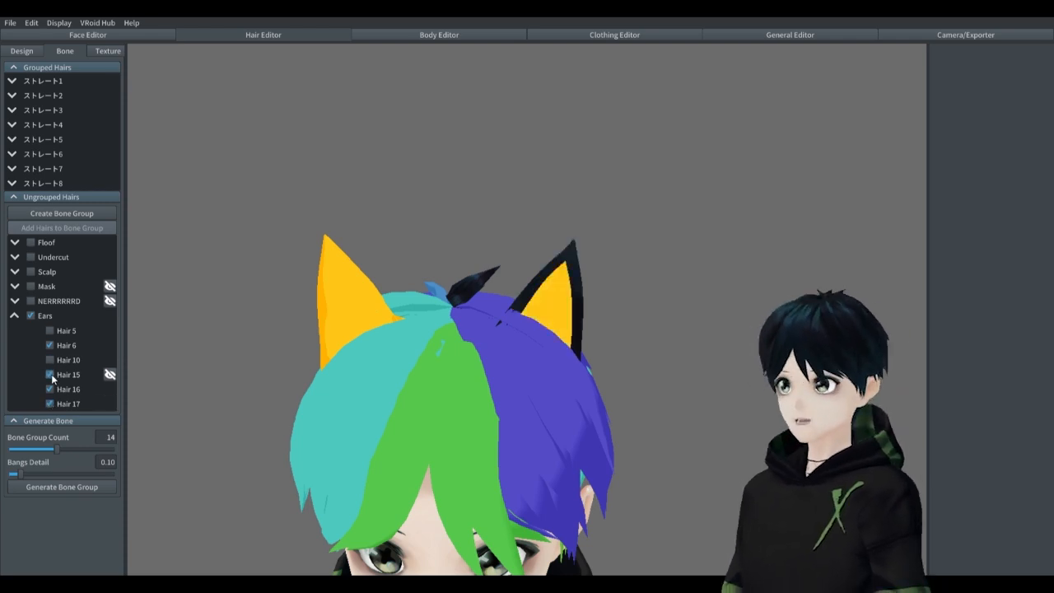
pyautogui.click(50, 375)
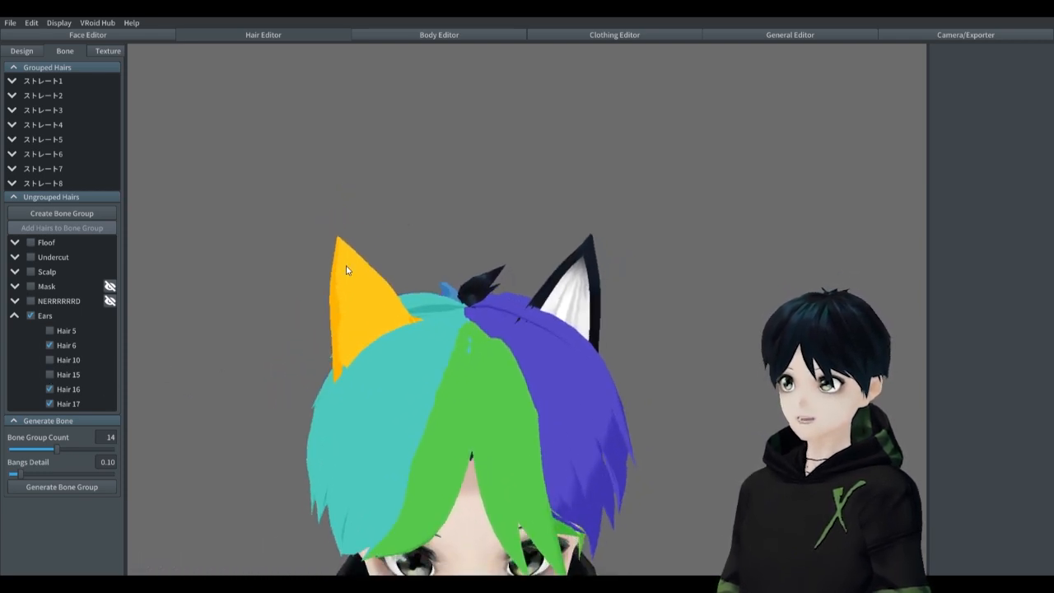
pyautogui.click(76, 214)
pyautogui.moveTo(958, 101); pyautogui.dragTo(936, 101)
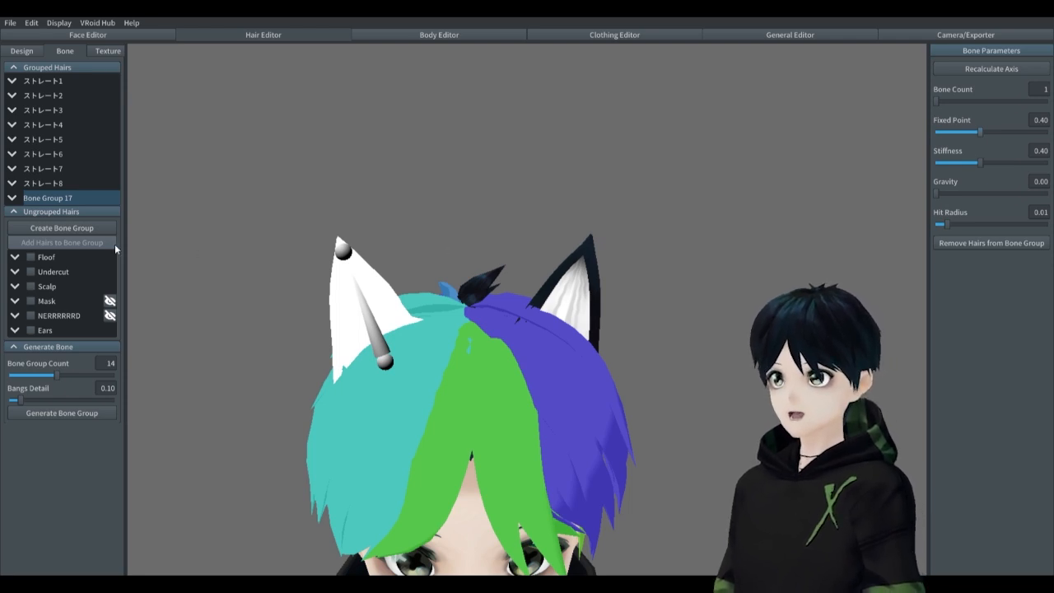
# Step: Create a second bone group from the remaining Ears strands, with bone count 1 and fixed point 0.40
pyautogui.click(31, 330)
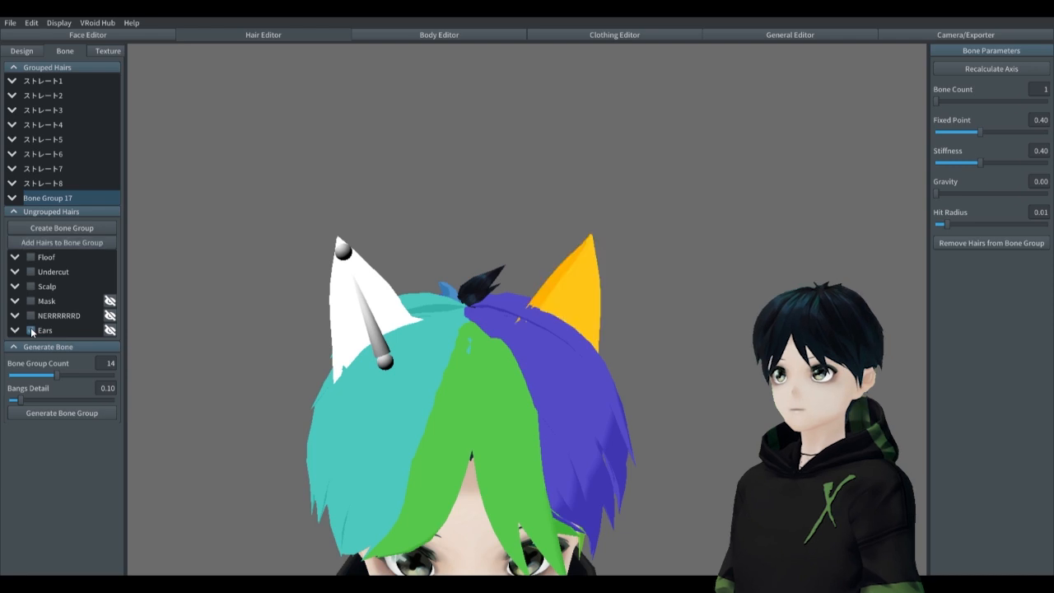
pyautogui.click(76, 228)
pyautogui.moveTo(957, 101); pyautogui.dragTo(936, 101)
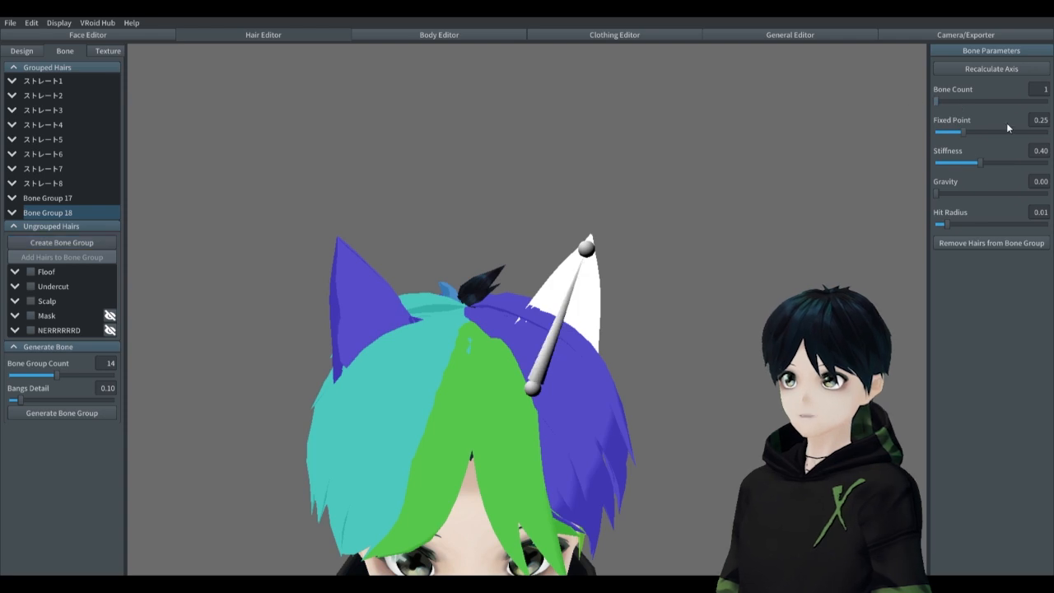
pyautogui.write('0.4')
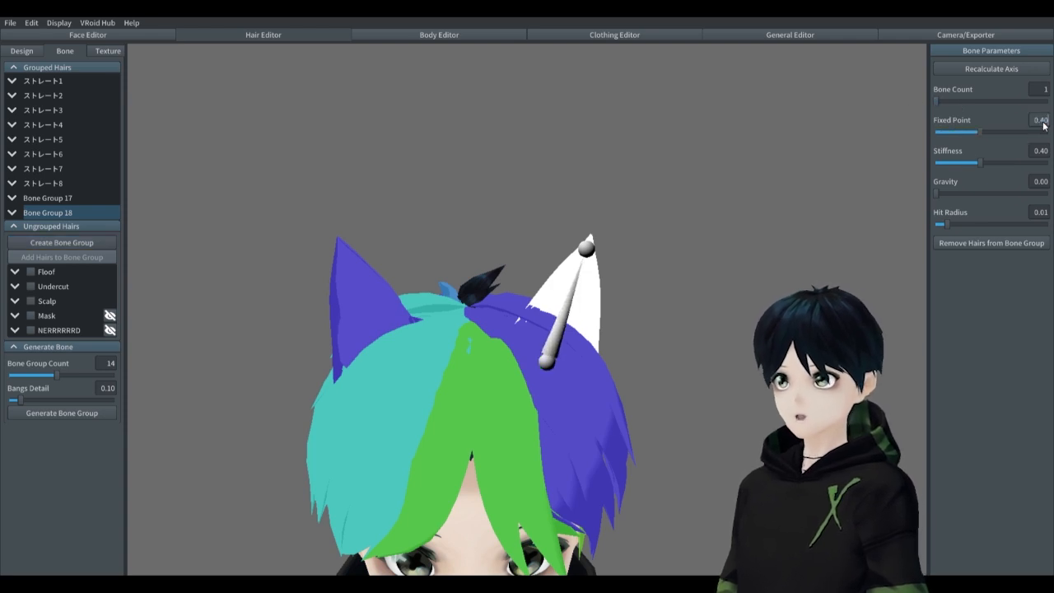
# Step: Examine how the boned ears move in the Walking and Running animations from the front and sides
pyautogui.click(915, 35)
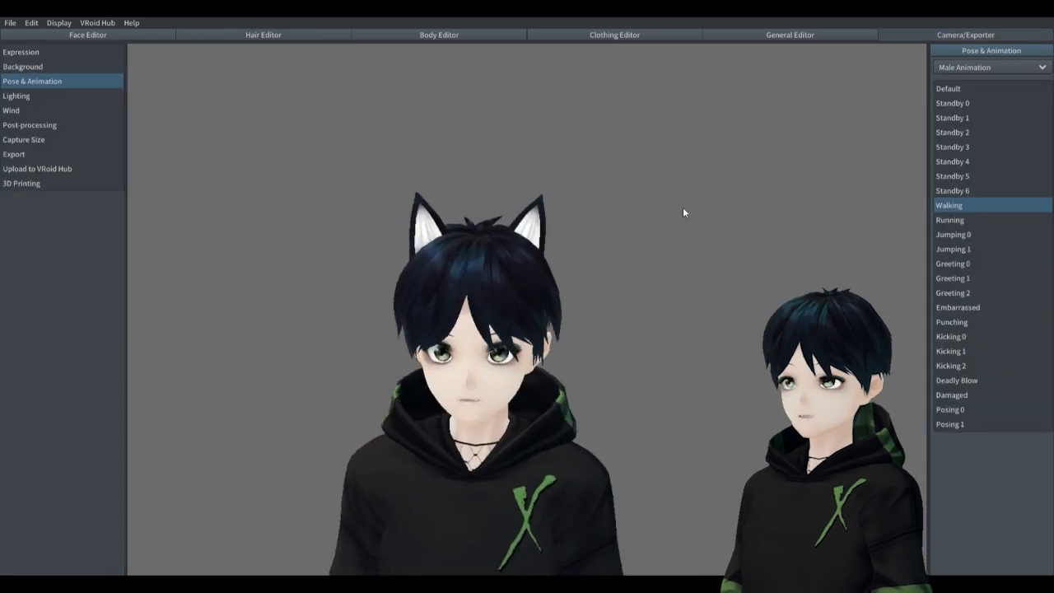
pyautogui.moveTo(670, 212); pyautogui.dragTo(648, 253, button='right')
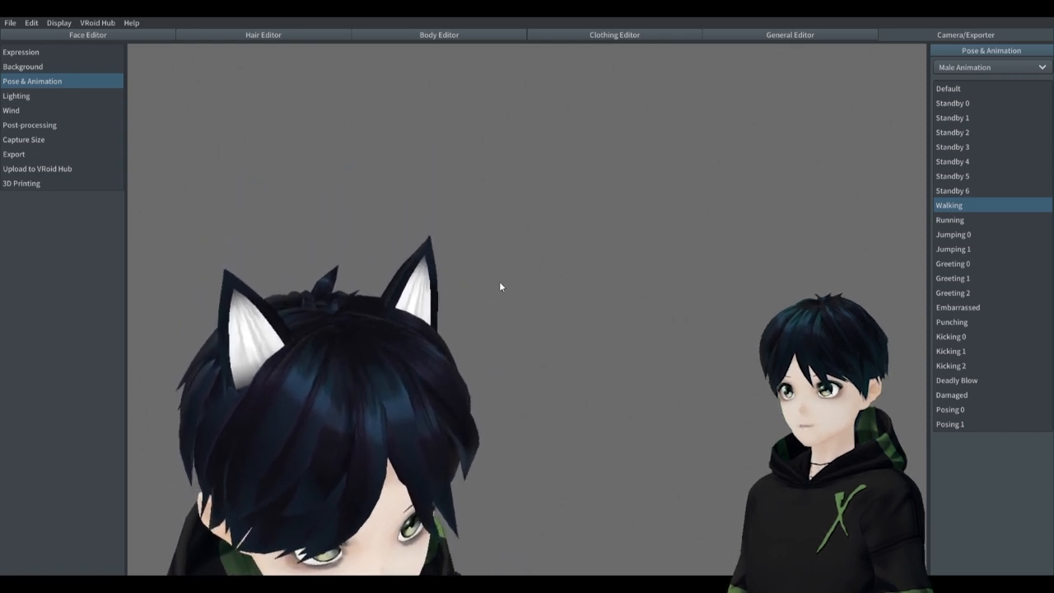
pyautogui.moveTo(501, 285); pyautogui.dragTo(578, 283, button='right')
pyautogui.click(973, 220)
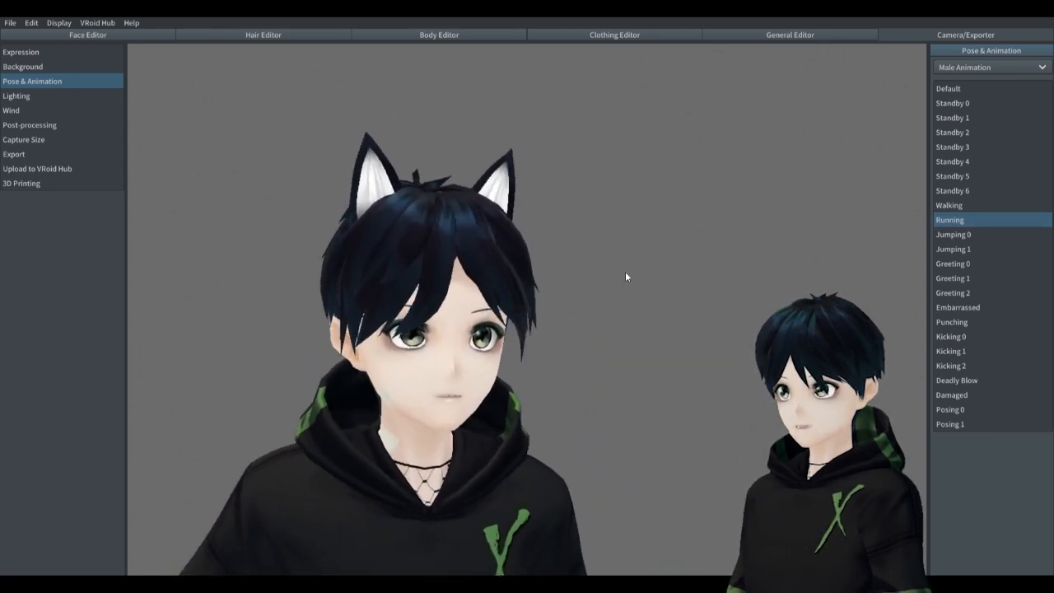
pyautogui.moveTo(713, 294); pyautogui.dragTo(674, 299, button='right')
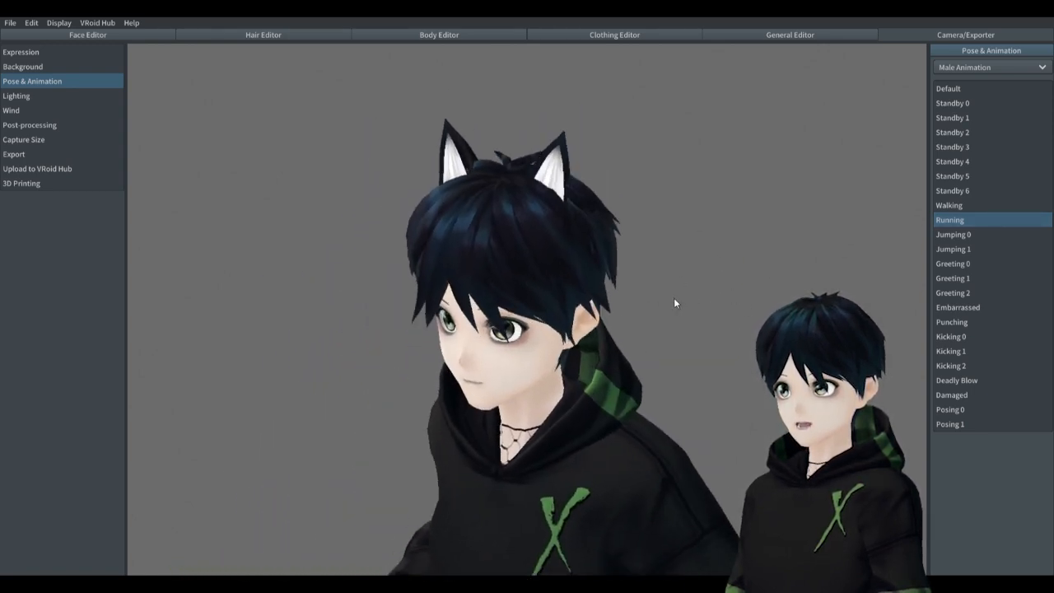
pyautogui.moveTo(602, 270); pyautogui.dragTo(627, 267, button='right')
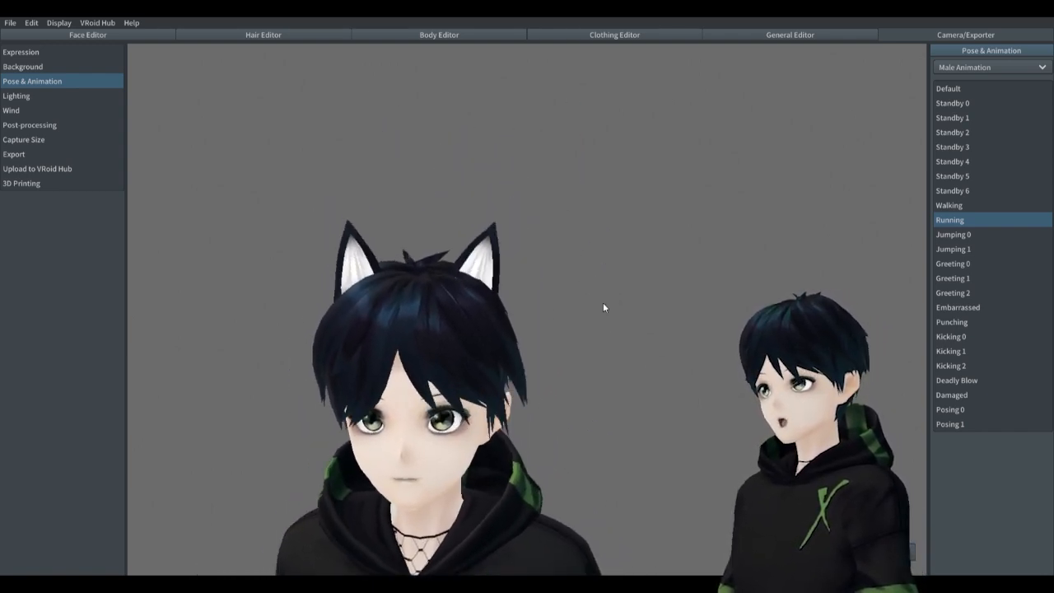
pyautogui.scroll(-3, 648, 314)
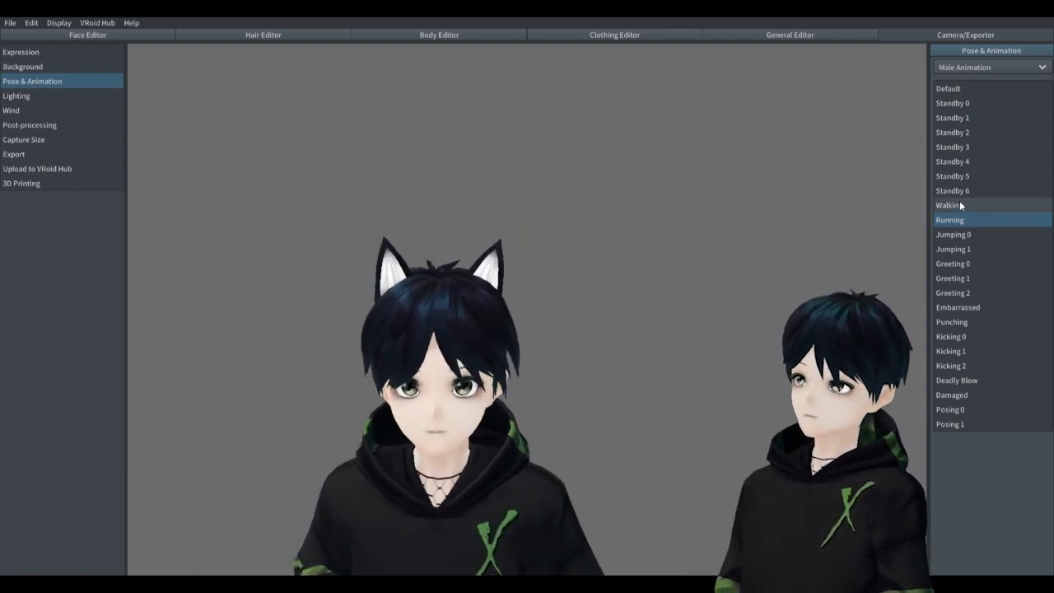
pyautogui.click(955, 205)
pyautogui.moveTo(791, 285); pyautogui.dragTo(713, 289, button='right')
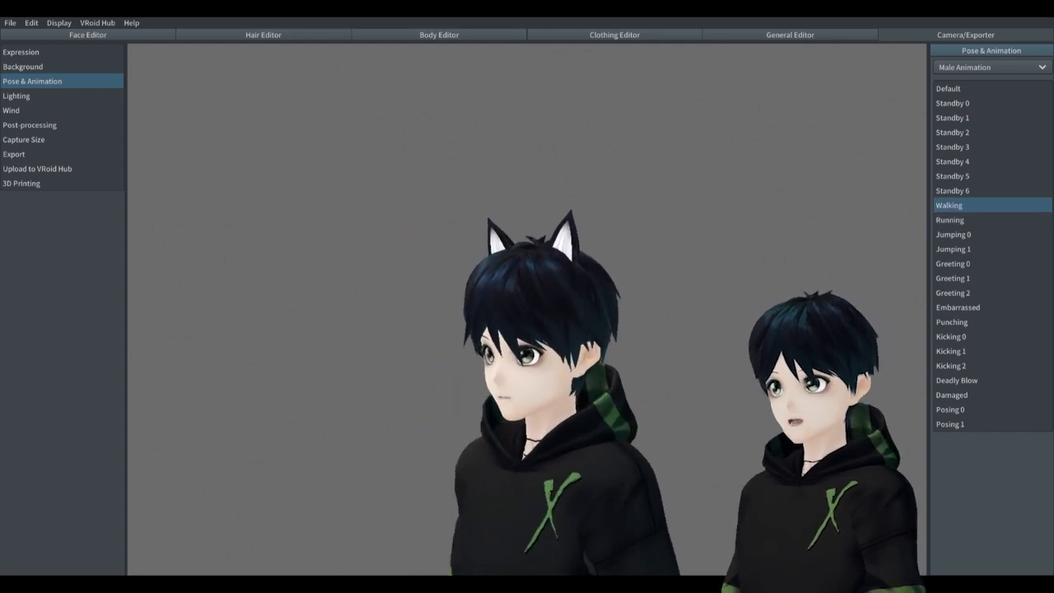
pyautogui.moveTo(626, 410); pyautogui.dragTo(703, 411, button='right')
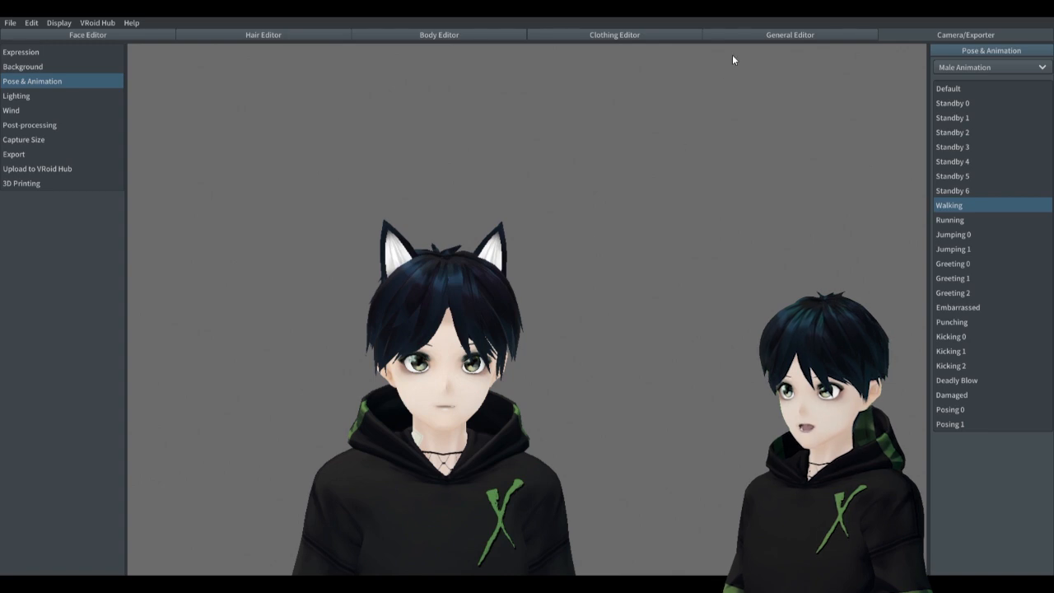
# Step: Set the Ear Tip Position (Upward) of the character's human ears to 0.00
pyautogui.click(271, 33)
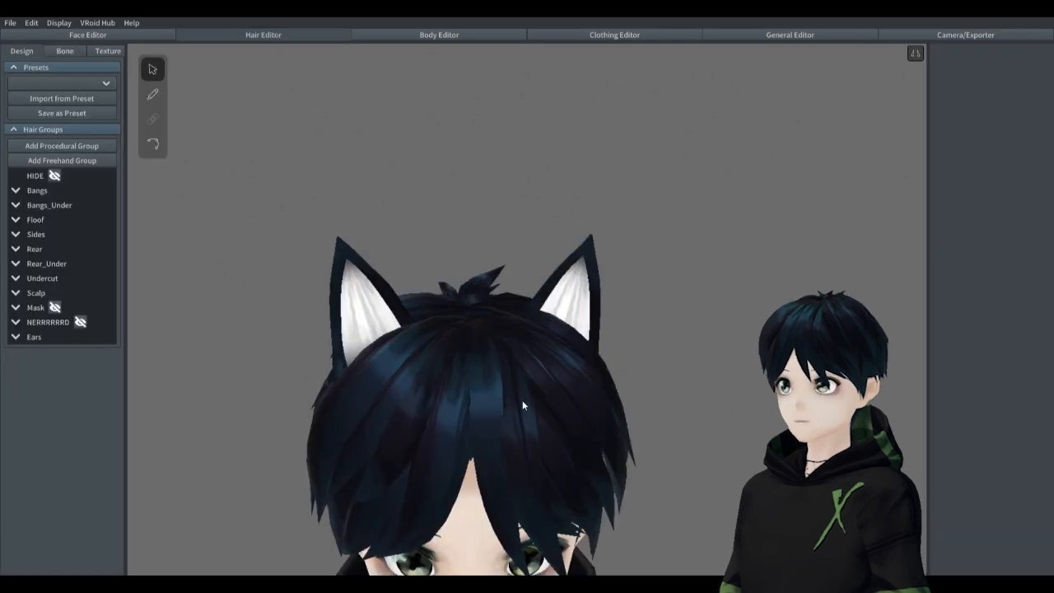
pyautogui.moveTo(522, 400); pyautogui.dragTo(504, 369, button='right')
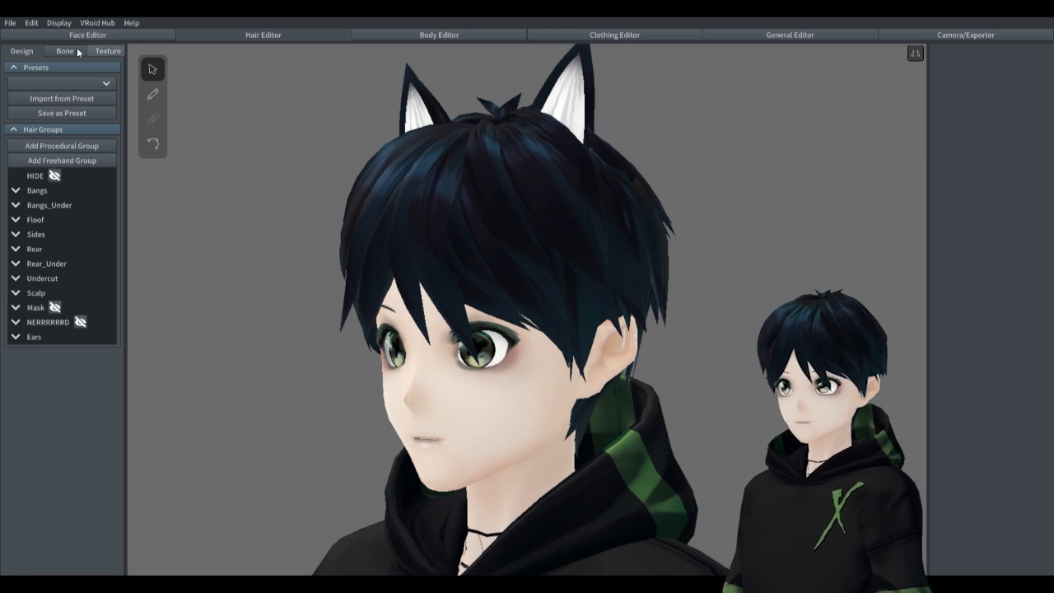
pyautogui.click(152, 35)
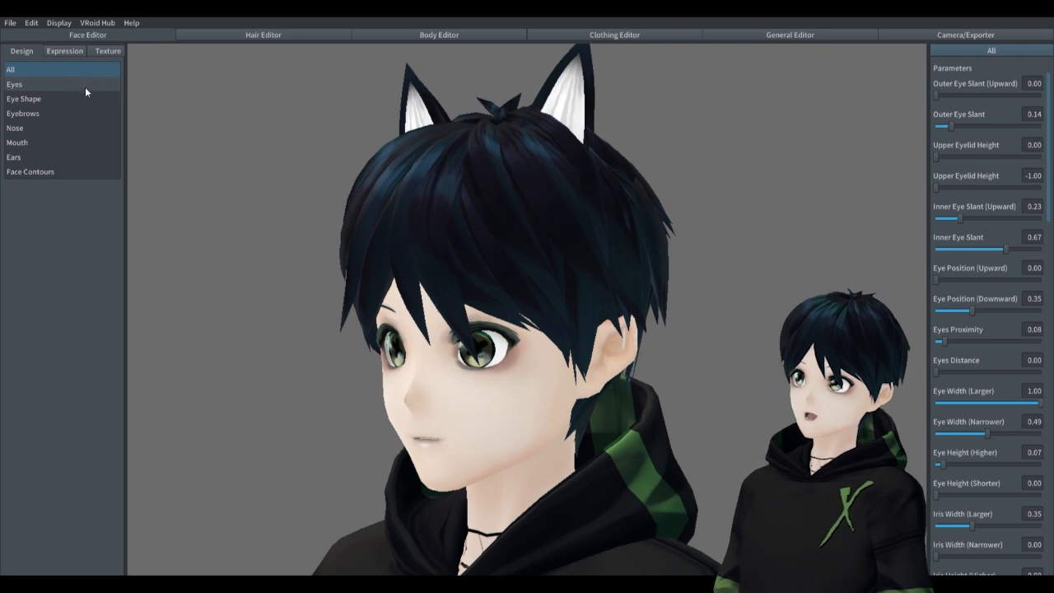
pyautogui.click(38, 159)
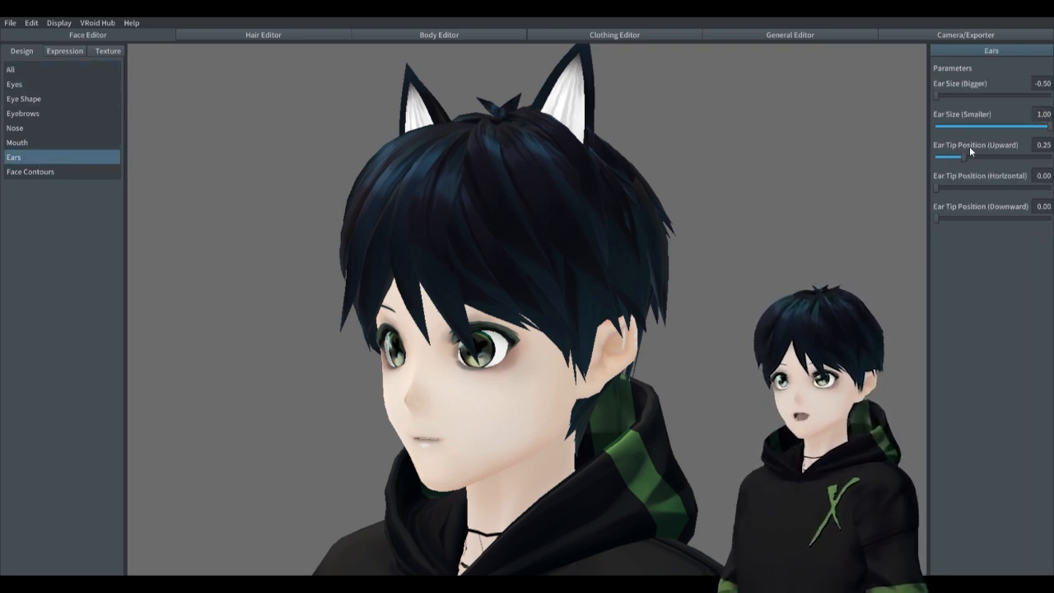
pyautogui.moveTo(962, 157); pyautogui.dragTo(928, 158)
# Step: Shrink the human ears by trying an Ear Size (Smaller) value of 2 and then entering 5
pyautogui.click(1044, 115)
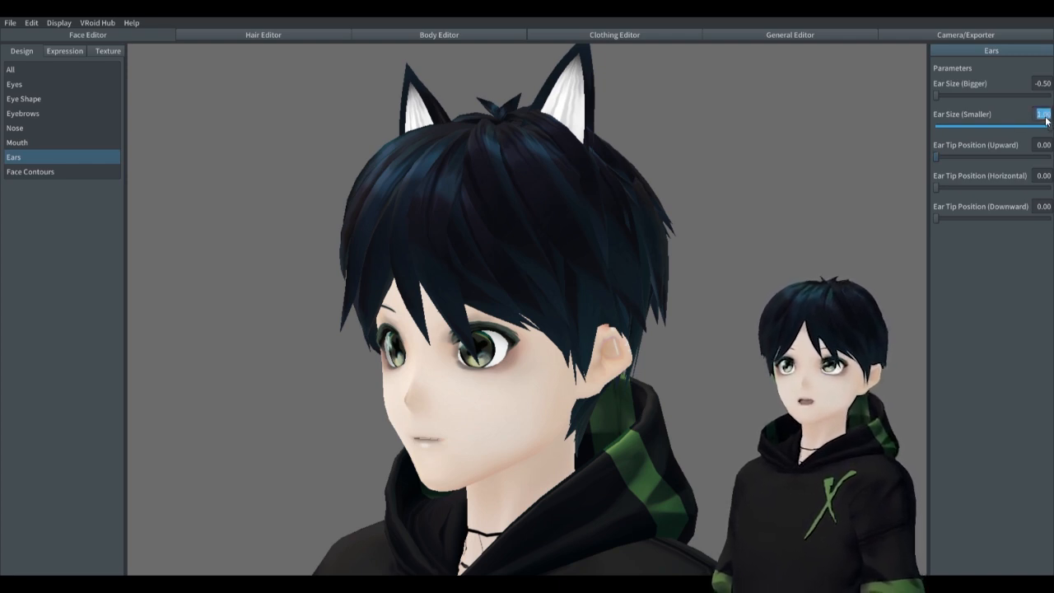
pyautogui.write('2')
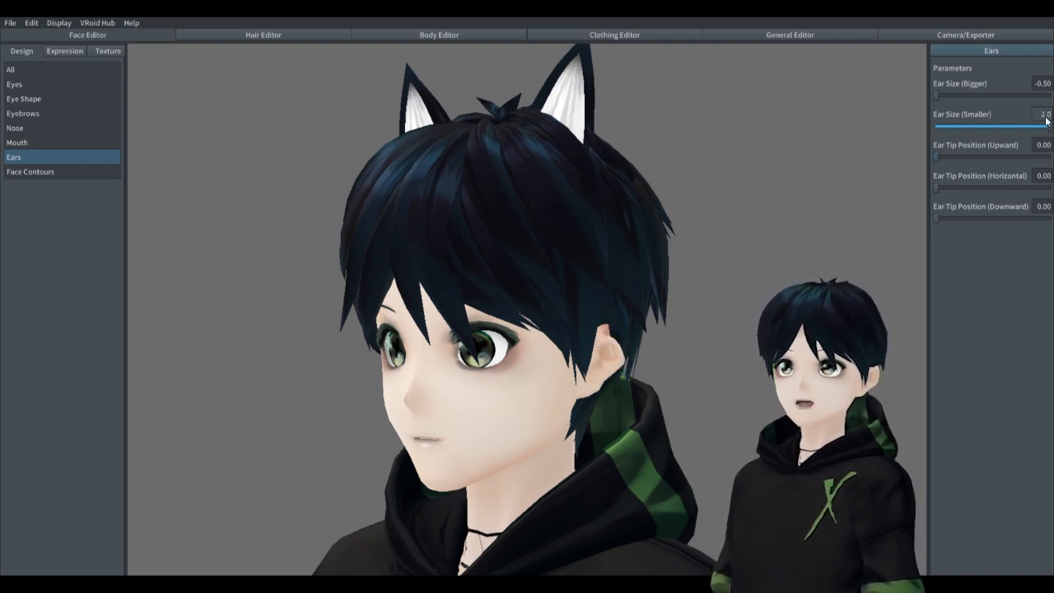
pyautogui.press('BackSpace')
pyautogui.write('5')
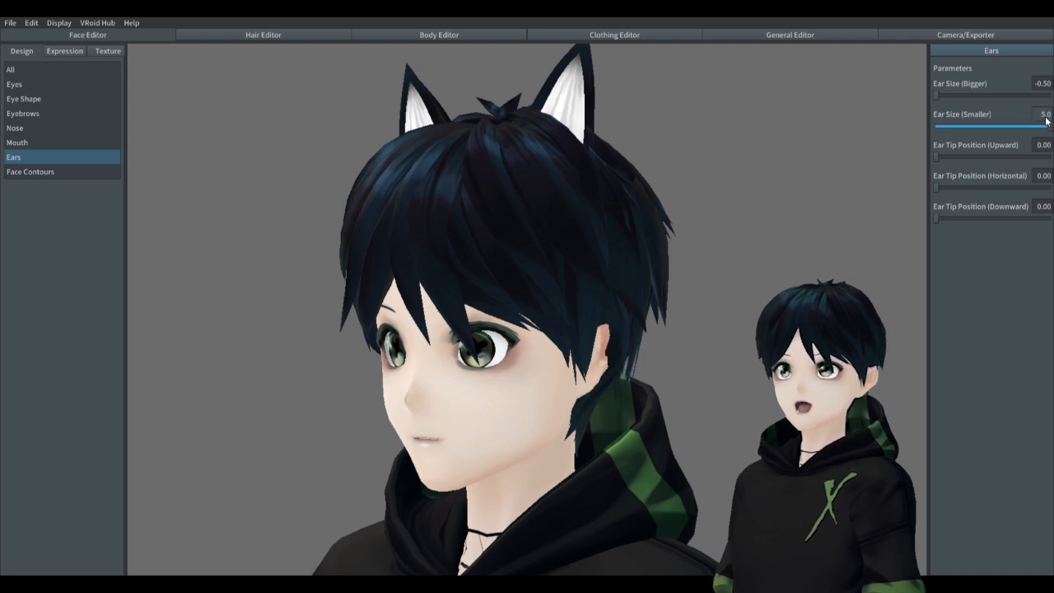
# Step: Shrink the human ears further by trying an Ear Size (Smaller) value of 10 and then entering 6
pyautogui.moveTo(793, 259); pyautogui.dragTo(842, 277, button='right')
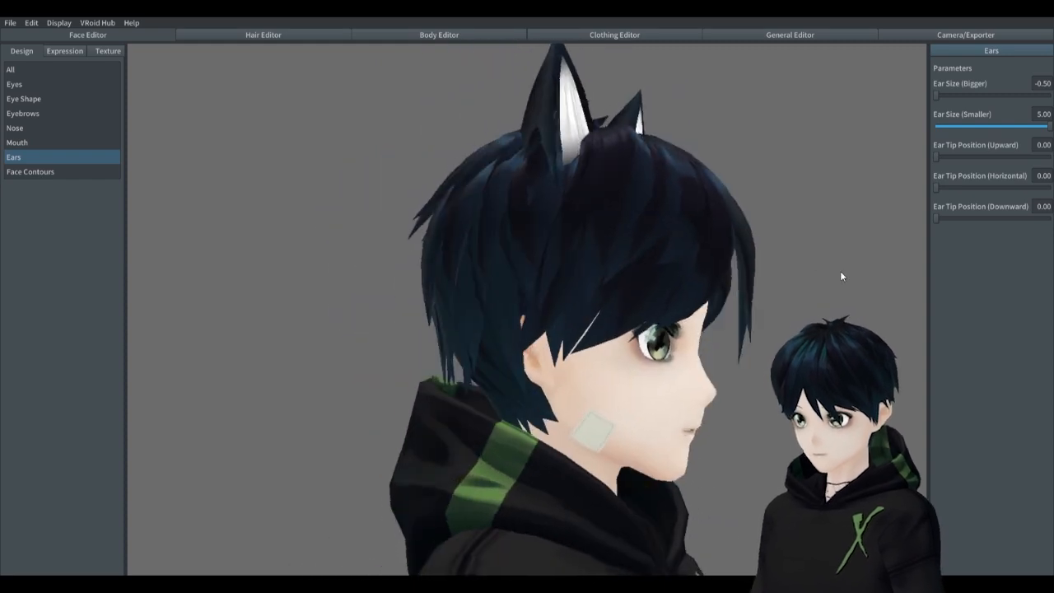
pyautogui.click(1042, 115)
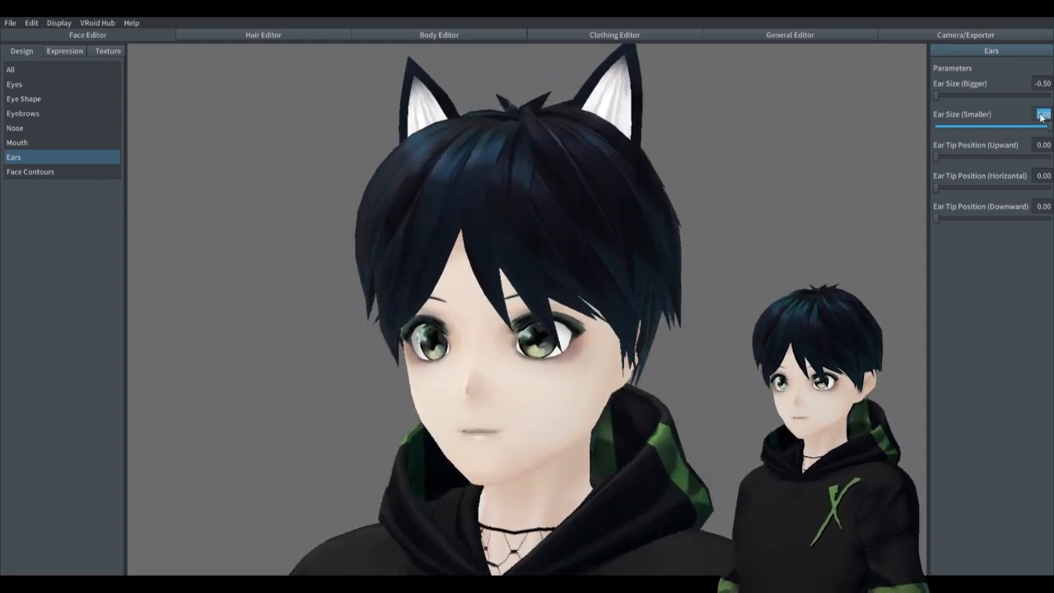
pyautogui.write('10')
pyautogui.moveTo(804, 317); pyautogui.dragTo(671, 339, button='right')
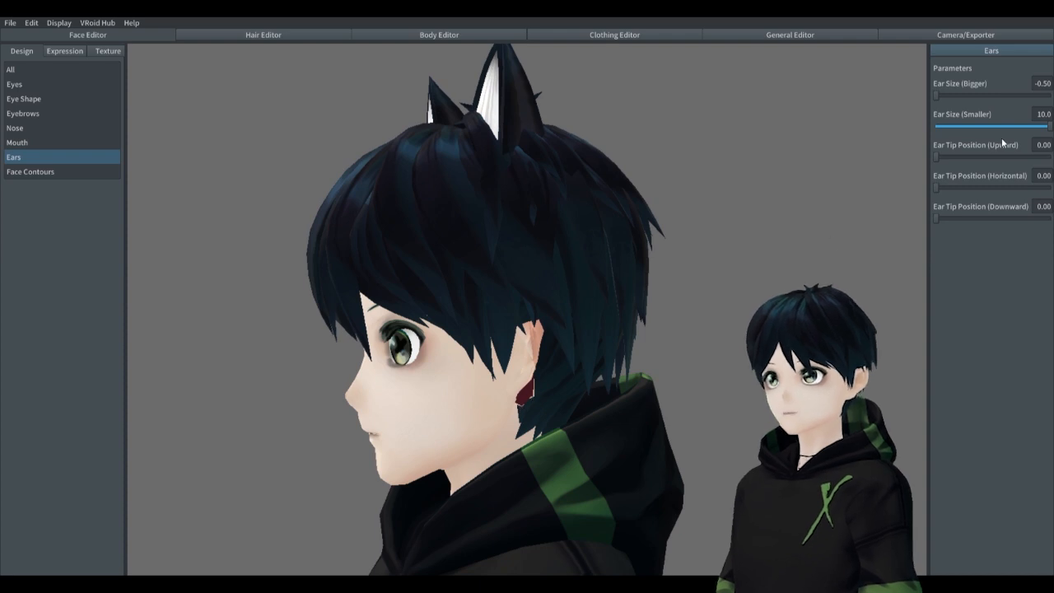
pyautogui.click(1047, 115)
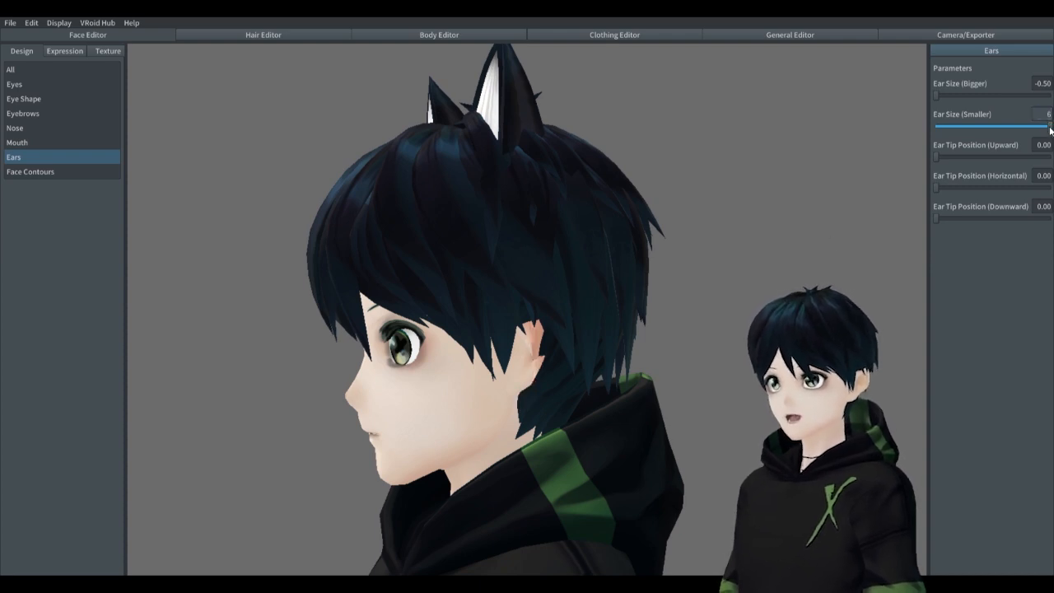
pyautogui.moveTo(711, 302); pyautogui.dragTo(570, 315)
pyautogui.moveTo(571, 315); pyautogui.dragTo(611, 314, button='right')
pyautogui.scroll(-4, 581, 315)
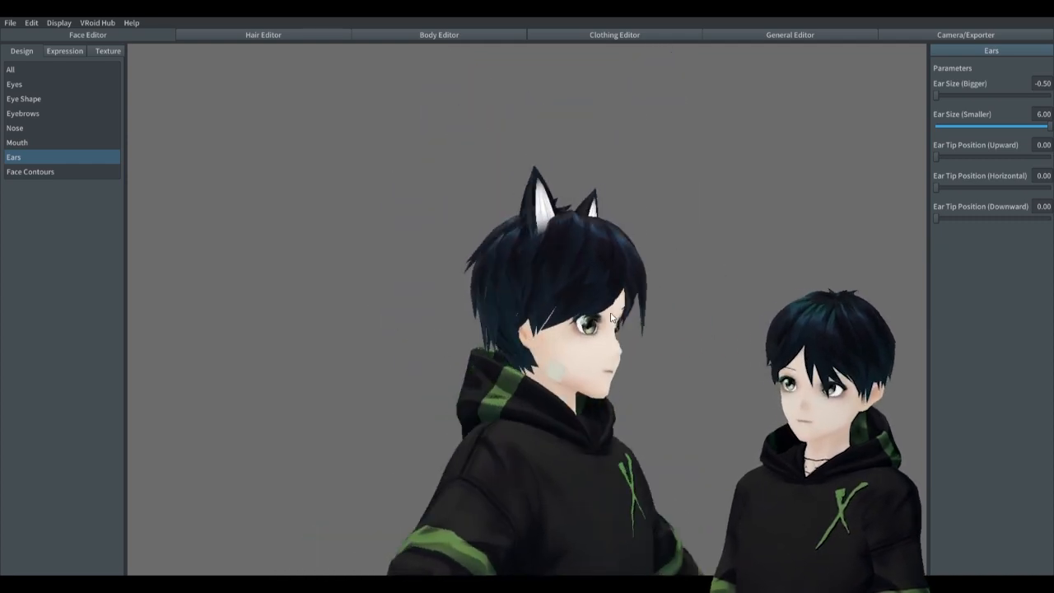
# Step: Inspect the hair groups around the exposed human ear, including Bangs_Under, to find where covering hair belongs
pyautogui.click(315, 35)
pyautogui.scroll(2, 626, 328)
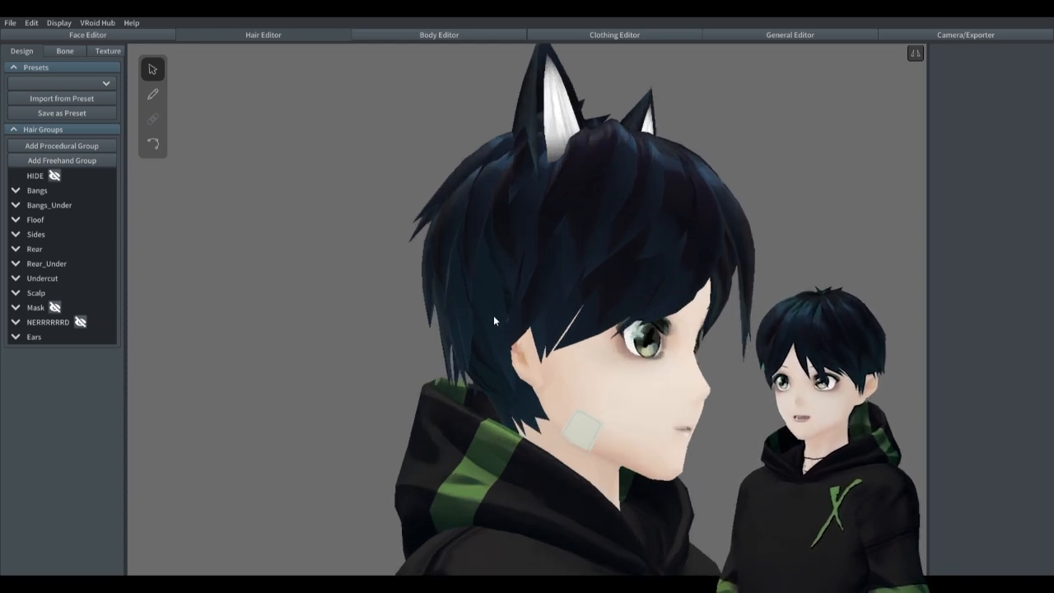
pyautogui.click(536, 325)
pyautogui.moveTo(535, 325); pyautogui.dragTo(420, 342, button='right')
pyautogui.click(49, 206)
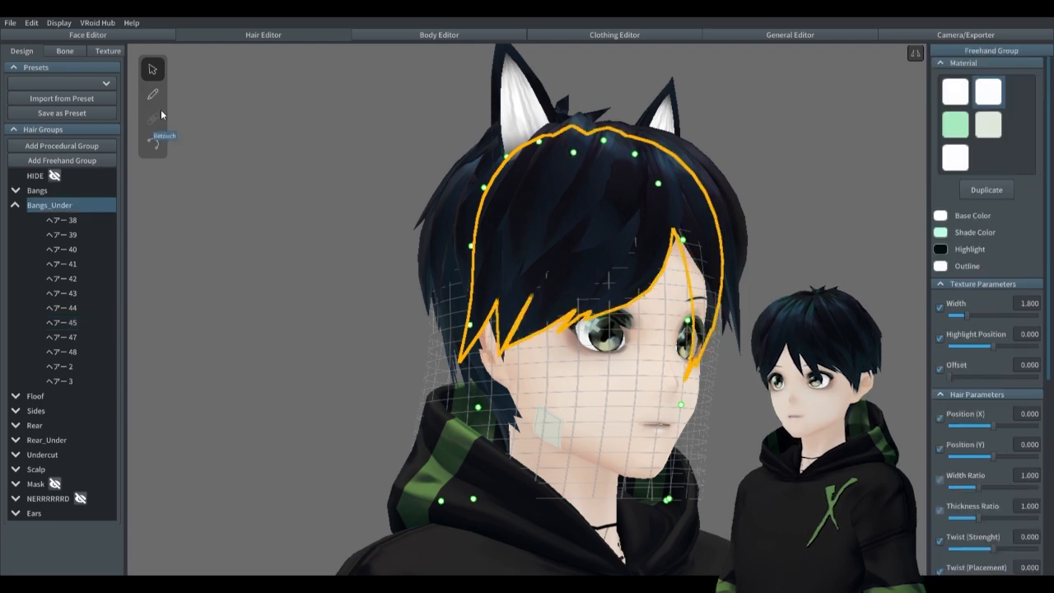
pyautogui.moveTo(140, 189)
pyautogui.mouseDown(button='right')
pyautogui.moveTo(229, 156)
pyautogui.moveTo(543, 287)
pyautogui.mouseUp(button='right')
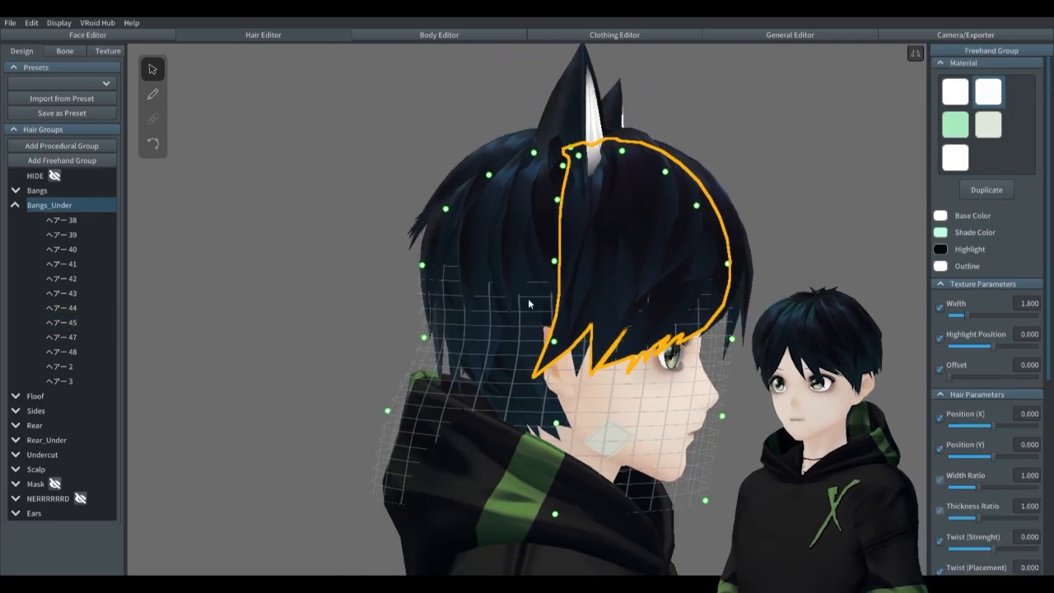
pyautogui.click(528, 298)
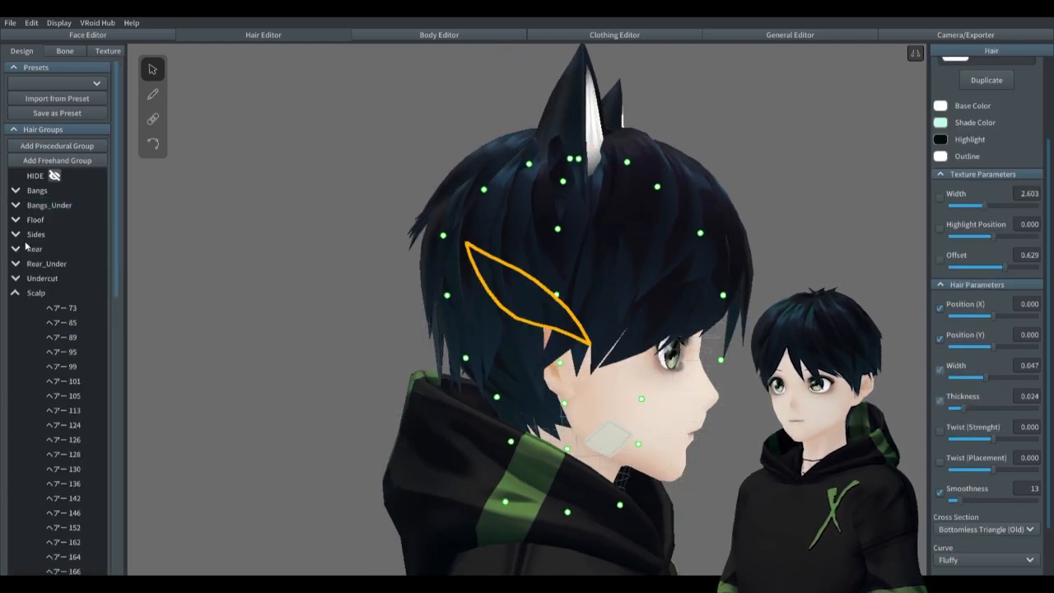
# Step: Brush a new strand into the Undercut group with the green-based dark hair material, running down over the human ear
pyautogui.click(47, 278)
pyautogui.moveTo(519, 284); pyautogui.dragTo(309, 264, button='right')
pyautogui.click(151, 92)
pyautogui.moveTo(404, 256); pyautogui.dragTo(531, 270, button='right')
pyautogui.moveTo(1048, 263); pyautogui.dragTo(1048, 207)
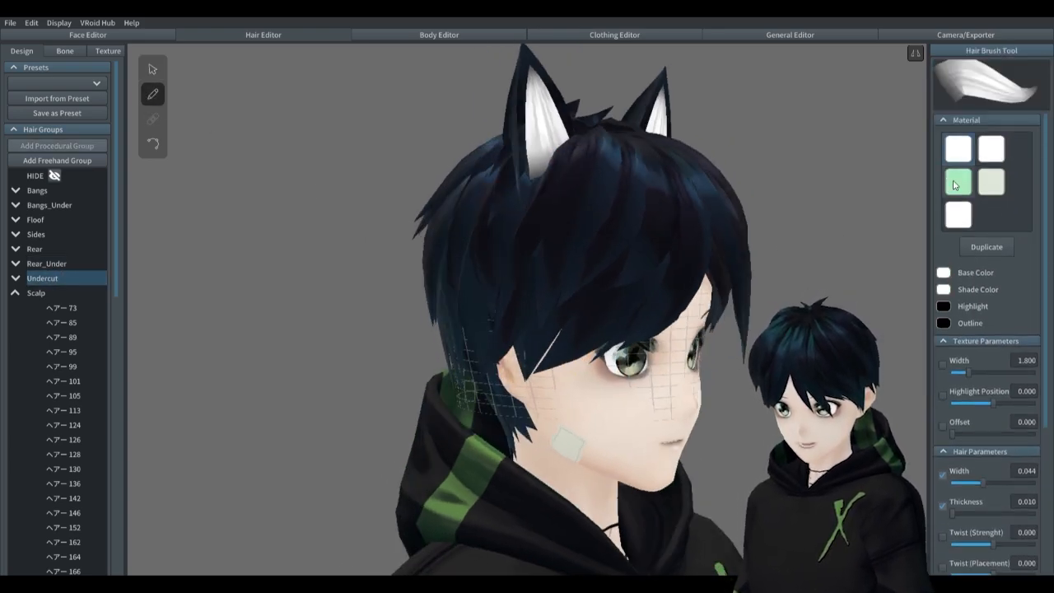
pyautogui.click(956, 183)
pyautogui.moveTo(536, 298); pyautogui.dragTo(519, 410)
pyautogui.moveTo(576, 371)
pyautogui.mouseDown(button='right')
pyautogui.moveTo(729, 363)
pyautogui.moveTo(653, 365)
pyautogui.moveTo(717, 364)
pyautogui.mouseUp(button='right')
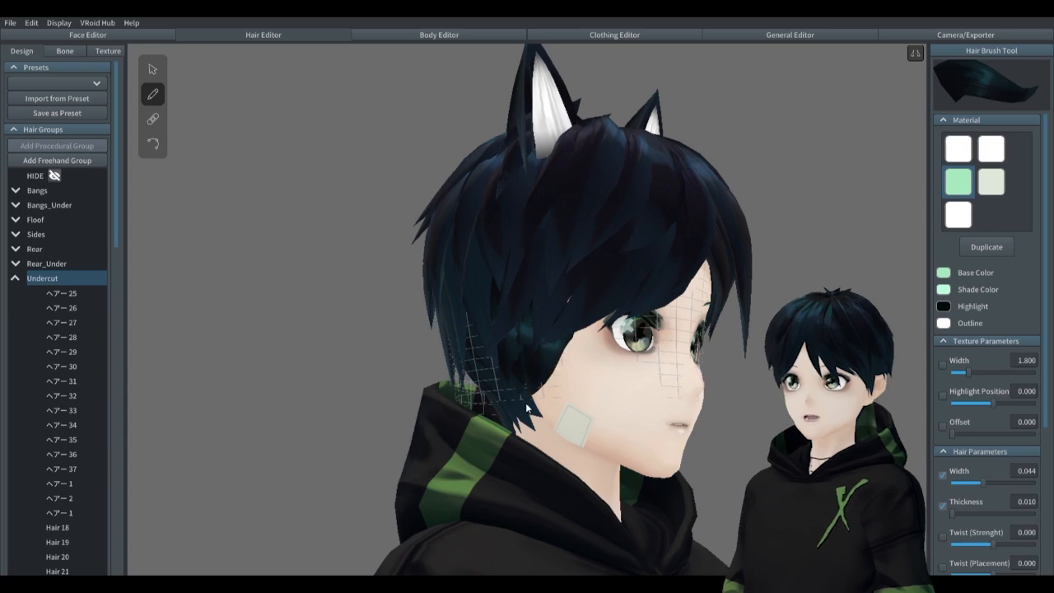
pyautogui.moveTo(540, 366); pyautogui.dragTo(612, 369, button='right')
pyautogui.scroll(-5, 612, 370)
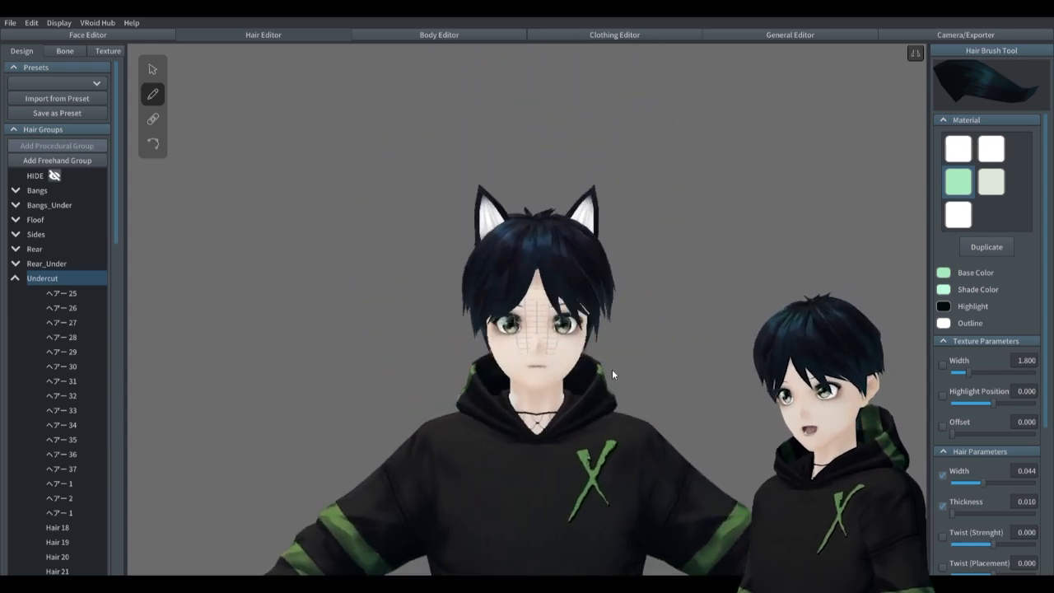
# Step: Examine the animal ears and the covered human ears in the Walking animation from several angles
pyautogui.click(945, 38)
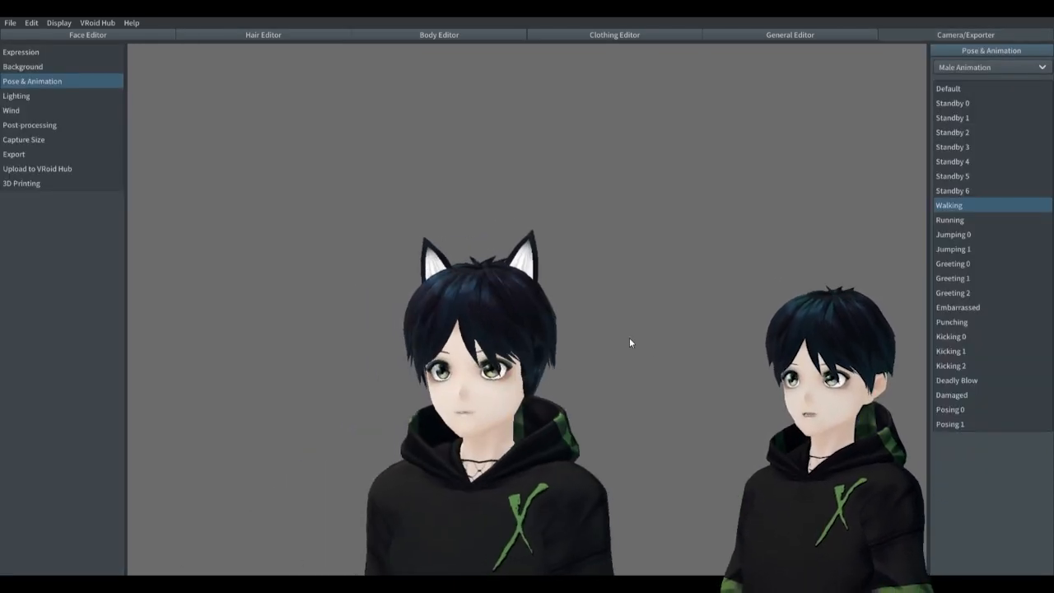
pyautogui.moveTo(629, 339)
pyautogui.mouseDown(button='right')
pyautogui.moveTo(673, 339)
pyautogui.moveTo(641, 340)
pyautogui.mouseUp(button='right')
pyautogui.scroll(4, 489, 388)
pyautogui.moveTo(487, 390); pyautogui.dragTo(508, 361, button='middle')
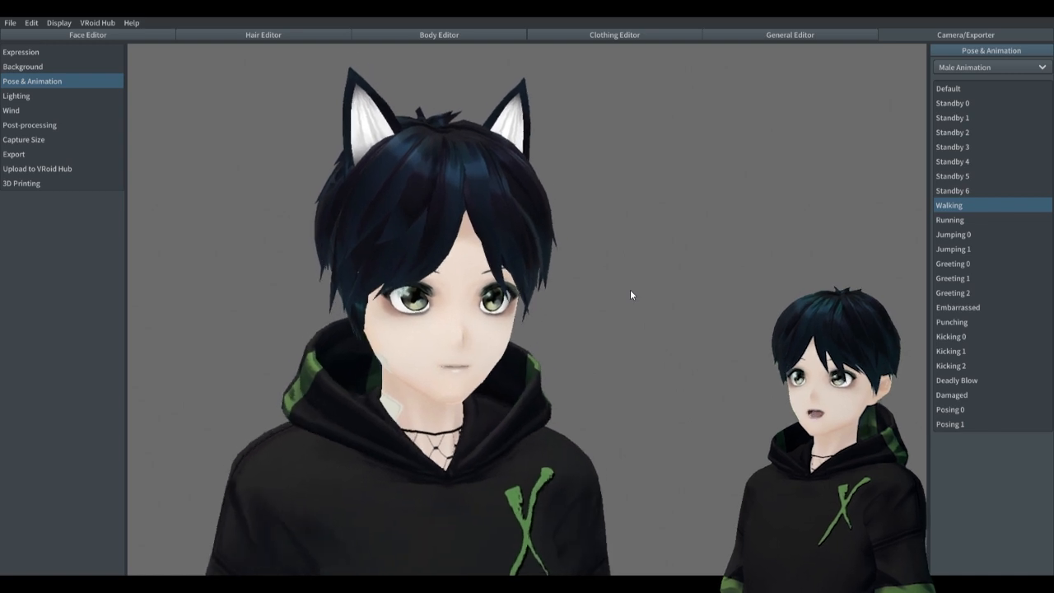
pyautogui.scroll(-5, 155, 550)
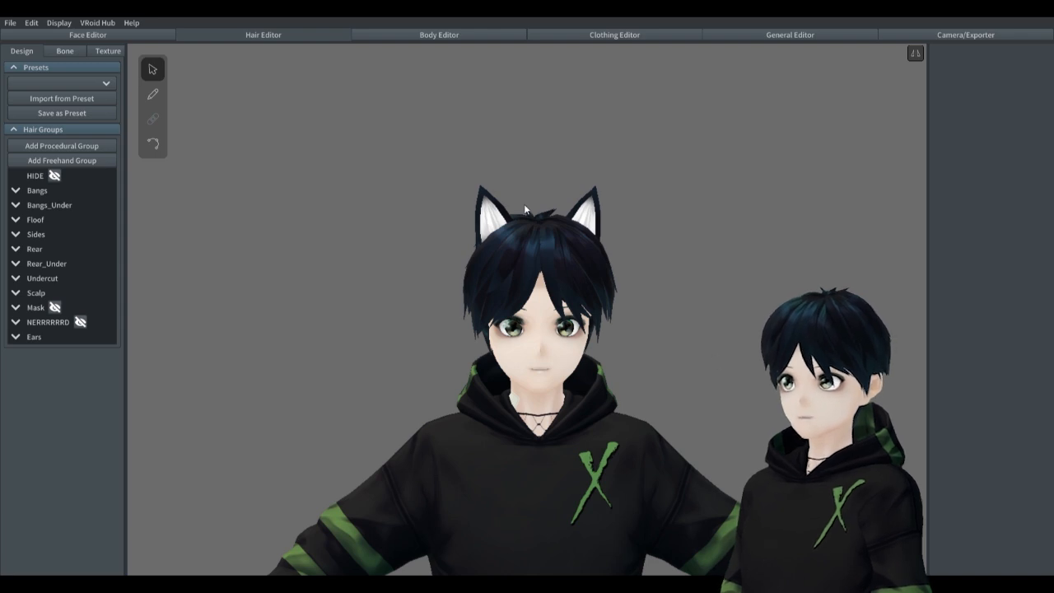
# Step: Widen the animal ears by setting the Ears hair group's Width Ratio to 1.519
pyautogui.click(34, 337)
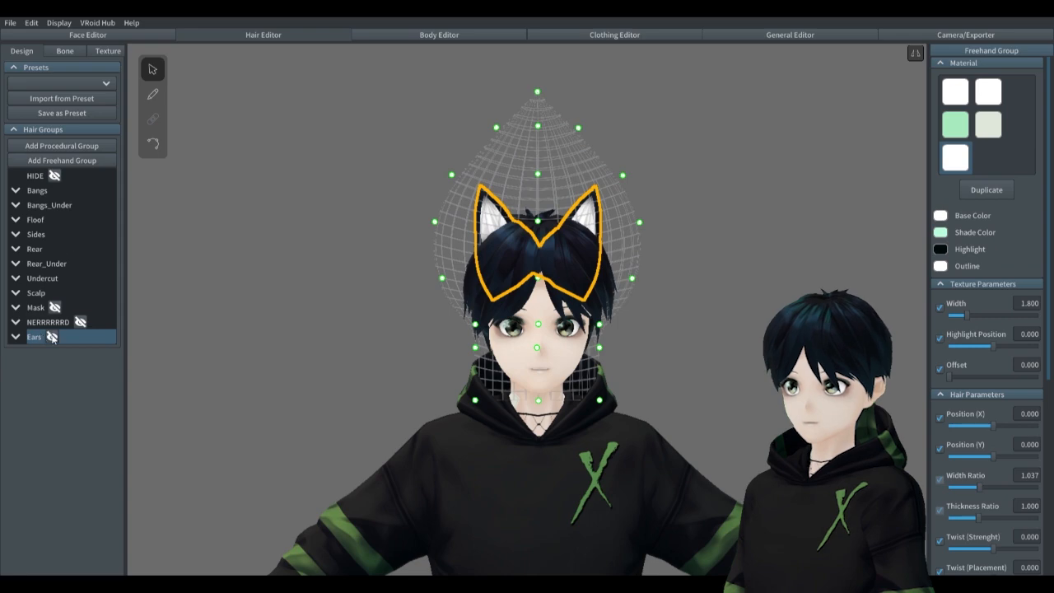
pyautogui.moveTo(980, 486); pyautogui.dragTo(990, 488)
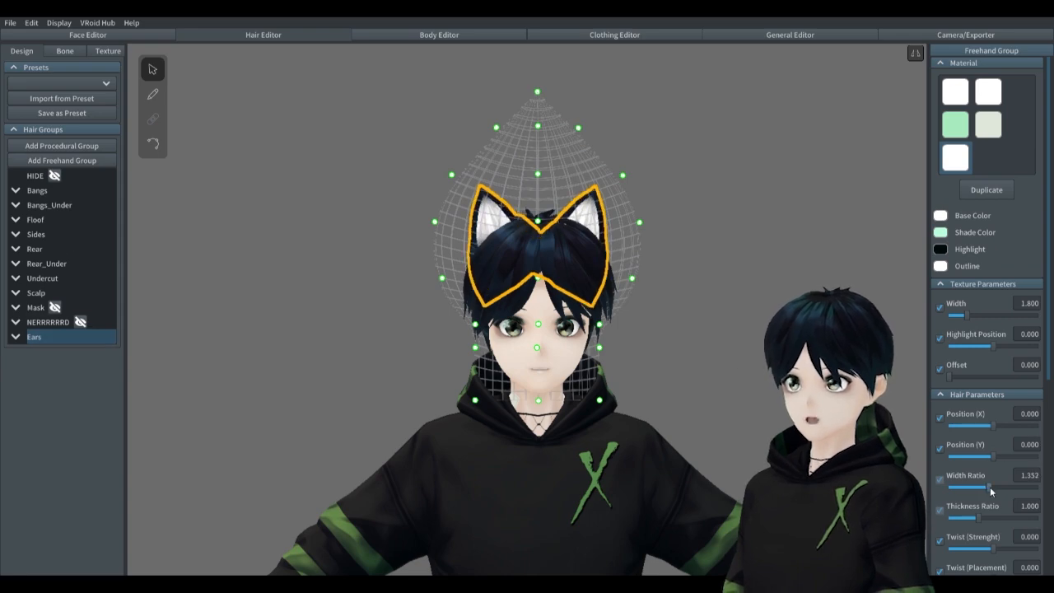
pyautogui.moveTo(723, 376)
pyautogui.mouseDown(button='right')
pyautogui.moveTo(768, 382)
pyautogui.moveTo(729, 377)
pyautogui.mouseUp(button='right')
pyautogui.moveTo(989, 492); pyautogui.dragTo(994, 491)
pyautogui.moveTo(704, 308); pyautogui.dragTo(698, 305, button='right')
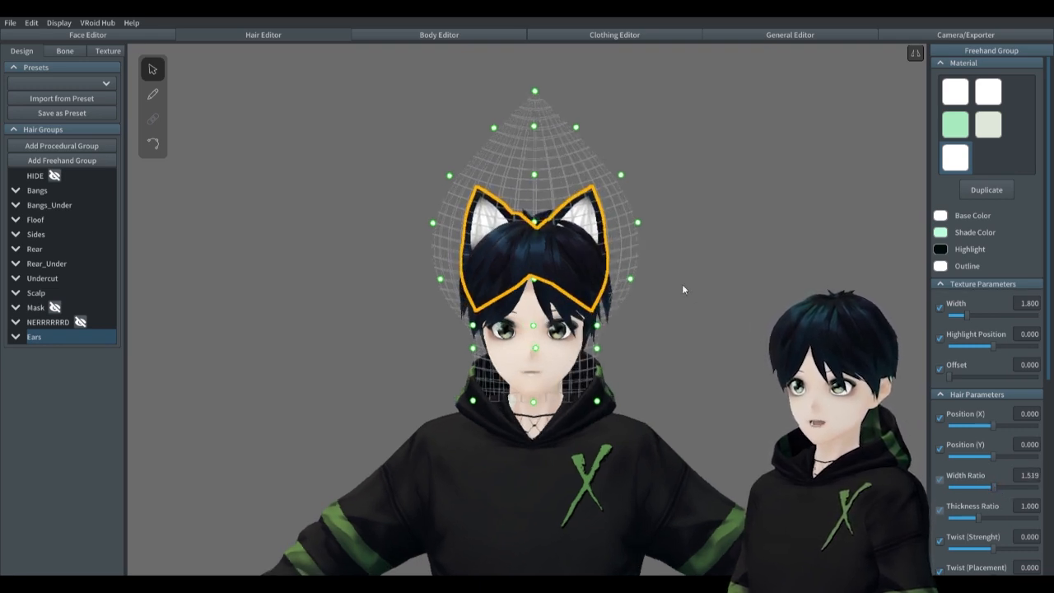
# Step: Spread the animal ears apart by moving the upper side control points of the Ears group's guide mesh outward
pyautogui.moveTo(624, 176); pyautogui.dragTo(633, 175)
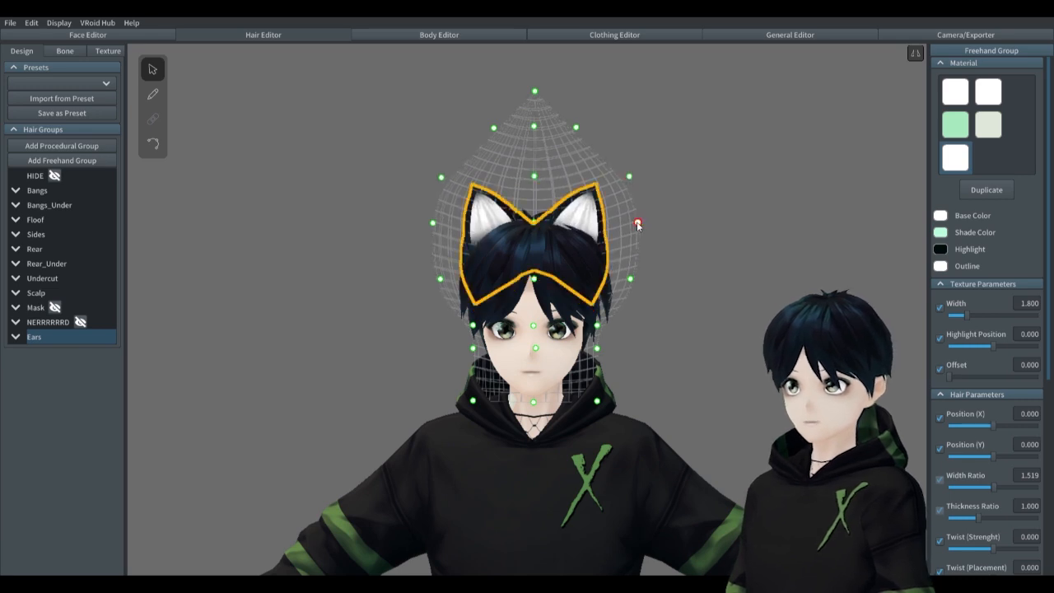
pyautogui.moveTo(638, 223)
pyautogui.mouseDown()
pyautogui.moveTo(654, 225)
pyautogui.moveTo(641, 228)
pyautogui.mouseUp()
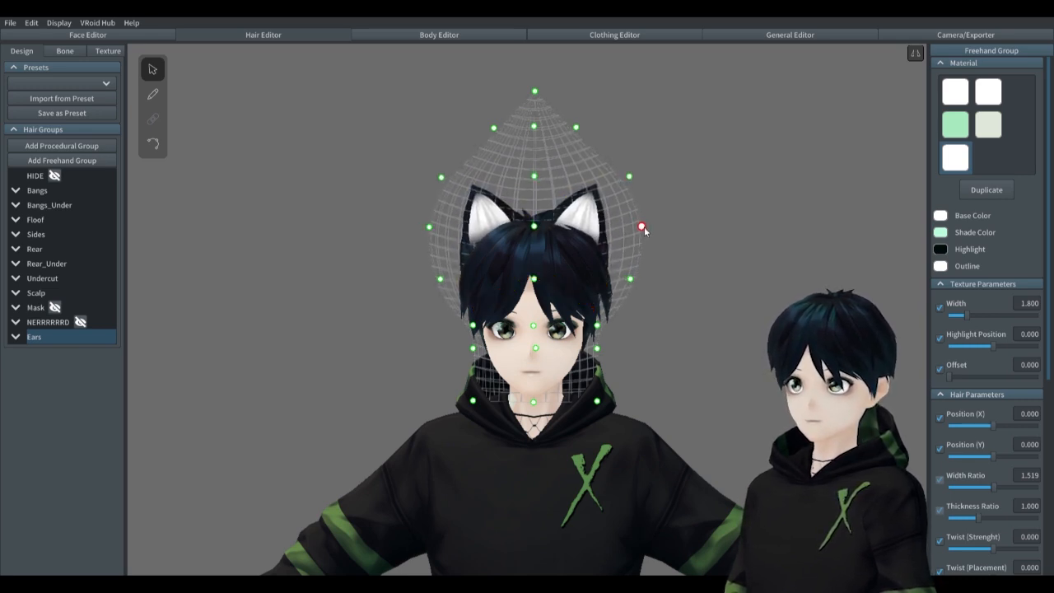
pyautogui.moveTo(630, 177); pyautogui.dragTo(641, 179)
pyautogui.click(672, 220)
pyautogui.moveTo(673, 254); pyautogui.dragTo(590, 297, button='right')
pyautogui.scroll(-4, 590, 292)
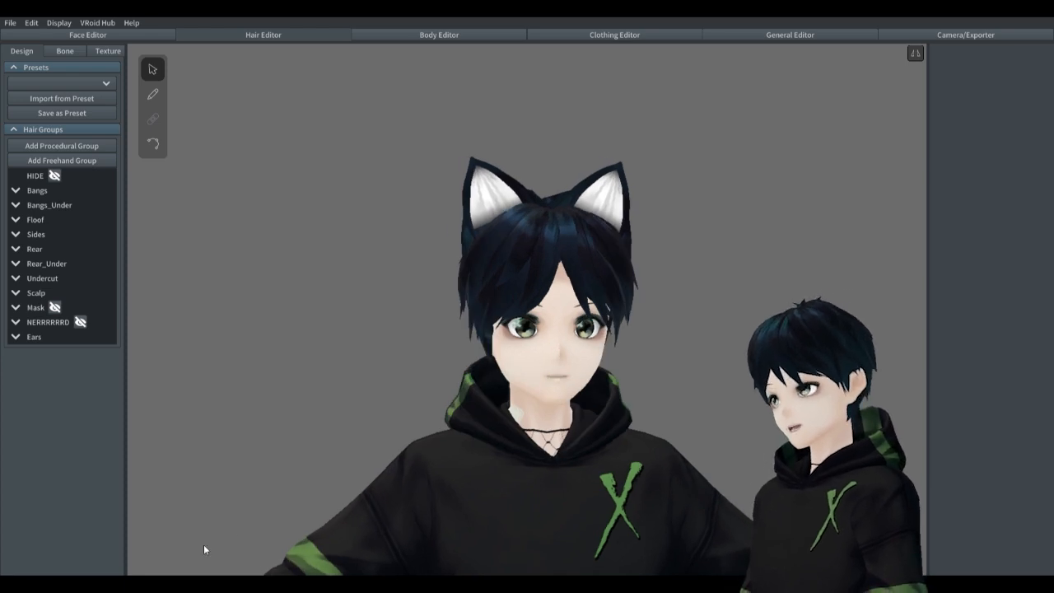
# Step: Select the Ears hair group for further parameter changes
pyautogui.click(32, 338)
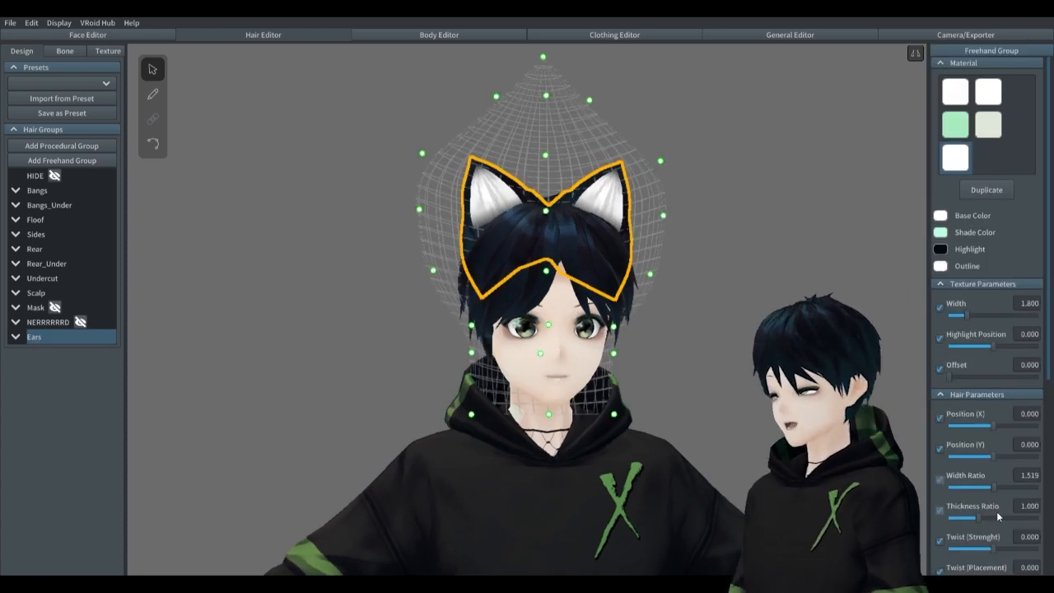